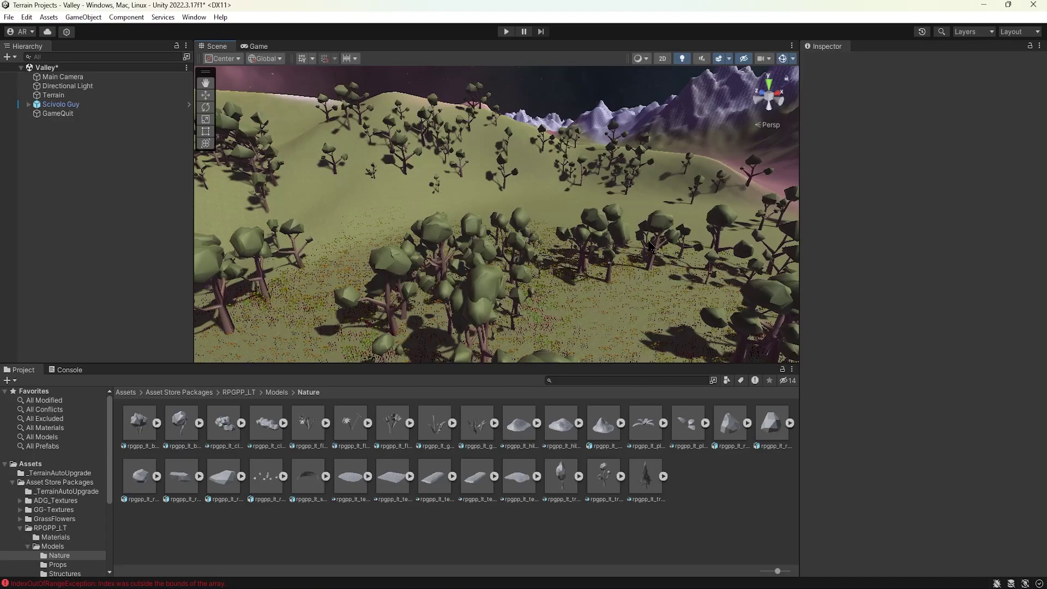
Step: Select the rpgpp_lt_tree_pine_01 model in the Nature folder and examine its rotated preview
{"action": "right_click_drag", "start_coordinate": [647, 243], "coordinate": [458, 224]}
{"action": "left_click", "coordinate": [645, 476]}
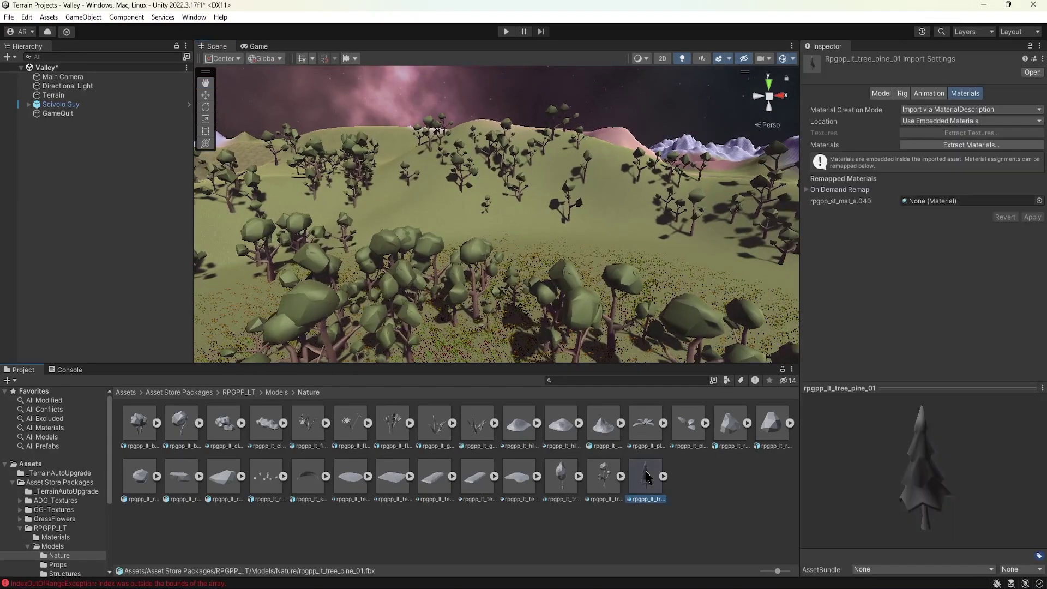
{"action": "left_click_drag", "start_coordinate": [827, 461], "coordinate": [892, 455]}
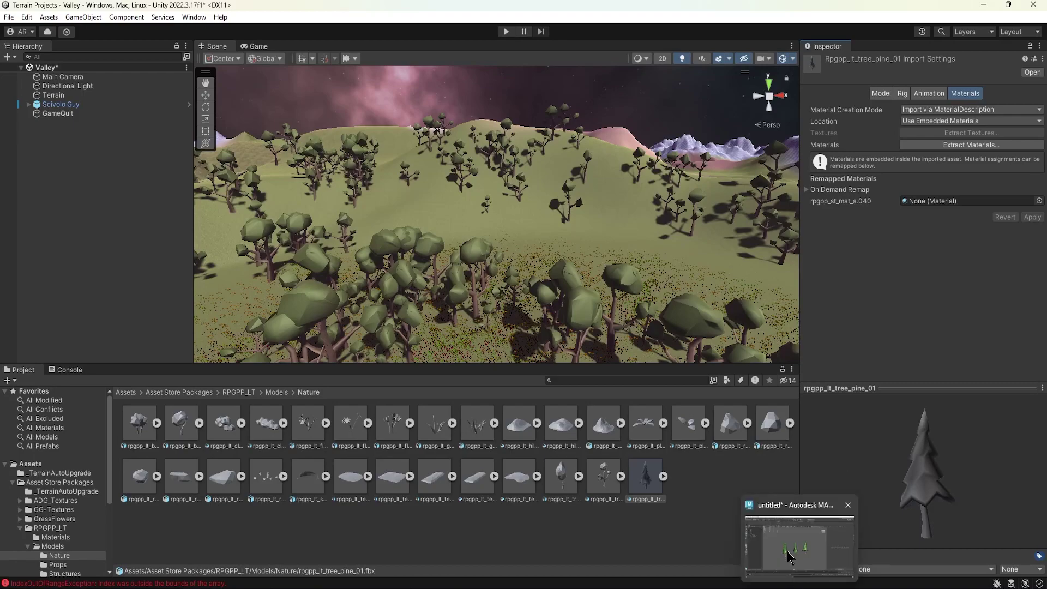
Step: Switch to Maya, select the Tree2_LOD group to see what it contains, and clear the selection
{"action": "left_click", "coordinate": [758, 548]}
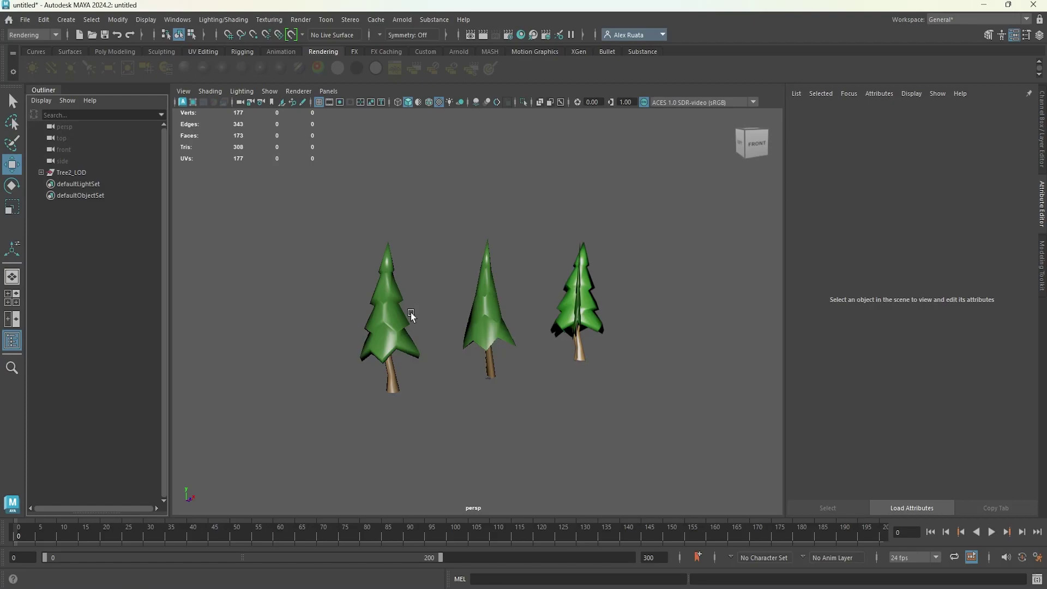
{"action": "left_click", "coordinate": [63, 175]}
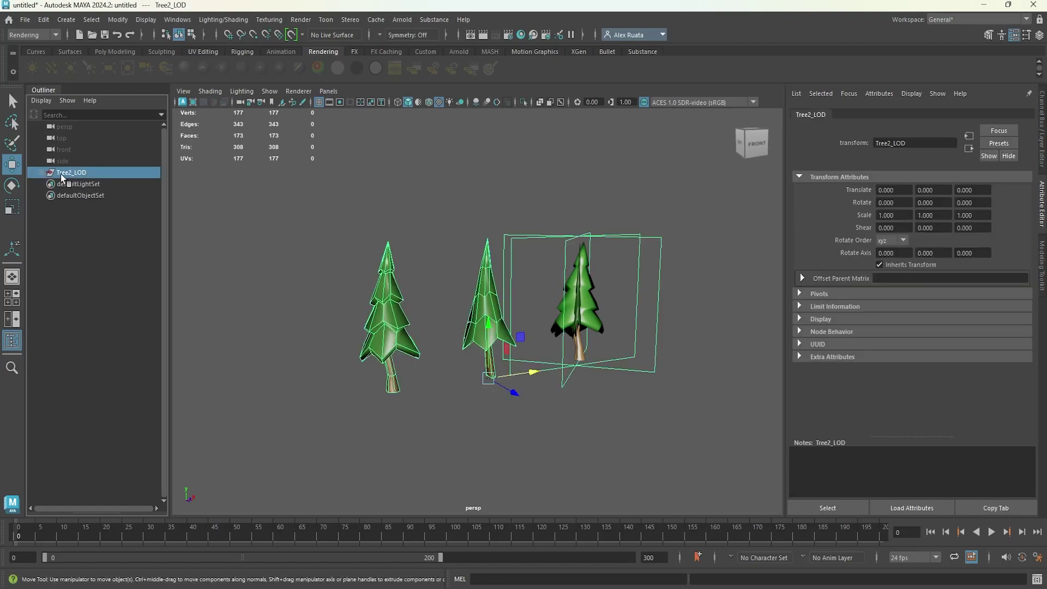
{"action": "left_click", "coordinate": [304, 276]}
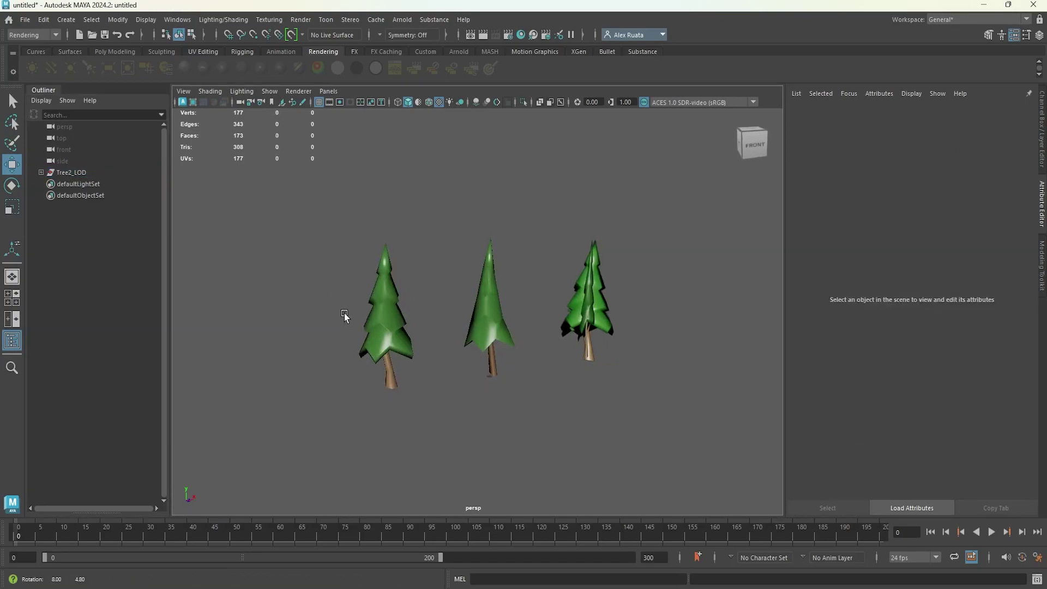
Step: Frame the Tree2_LOD00 and Tree2_LOD01 trees in turn and compare their geometry
{"action": "left_click", "coordinate": [382, 319]}
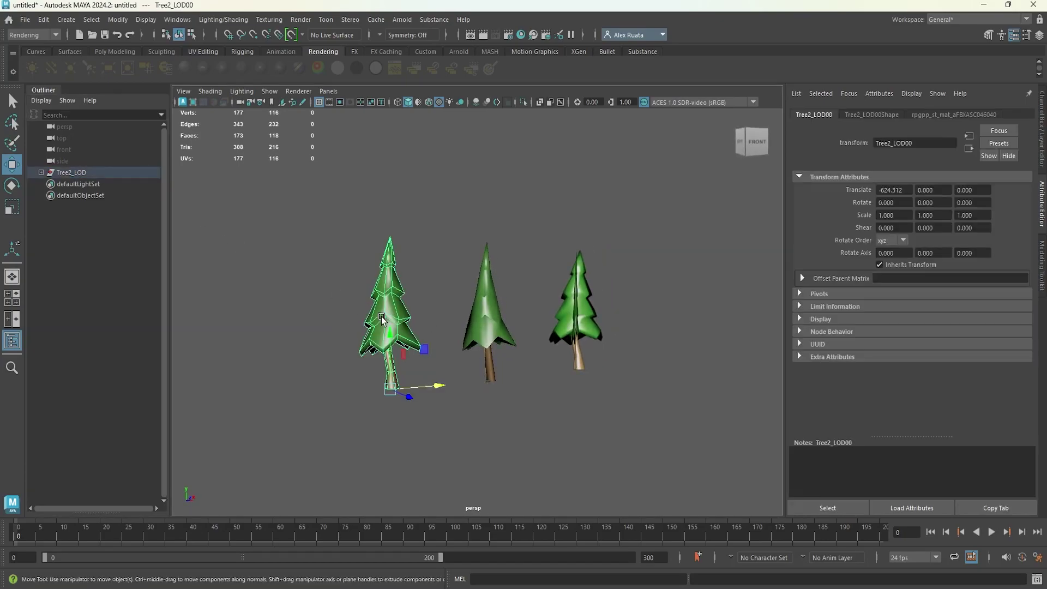
{"action": "key", "text": "f"}
{"action": "left_click", "coordinate": [720, 345]}
{"action": "key", "text": "f"}
{"action": "left_click_drag", "start_coordinate": [548, 317], "coordinate": [518, 326], "text": "alt"}
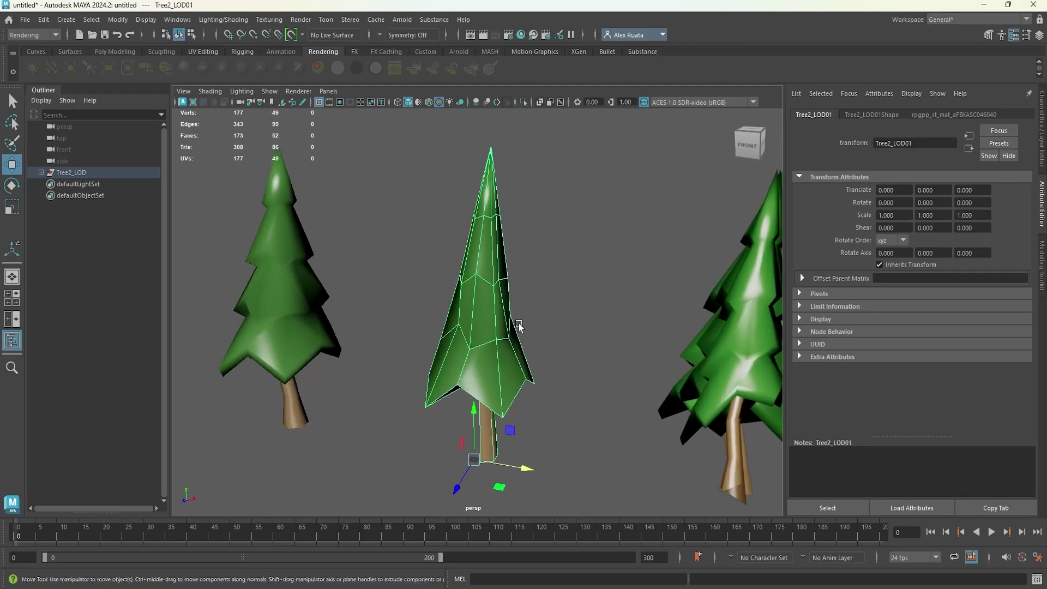
Step: Switch to the Modeling menu set and view the Mesh commands available for Tree2_LOD01
{"action": "left_click", "coordinate": [33, 34]}
{"action": "left_click", "coordinate": [31, 56]}
{"action": "left_click", "coordinate": [206, 19]}
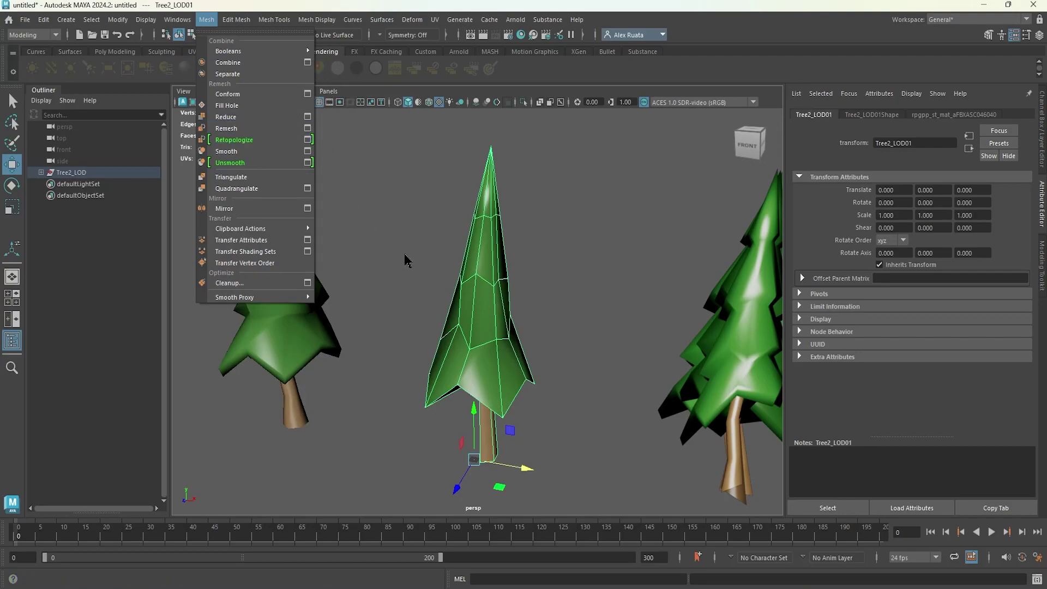
Step: Select Tree2_LODPlane3 on the third tree and examine its plane
{"action": "middle_click_drag", "start_coordinate": [622, 284], "coordinate": [381, 273], "text": "alt"}
{"action": "left_click_drag", "start_coordinate": [391, 274], "coordinate": [430, 262], "text": "alt"}
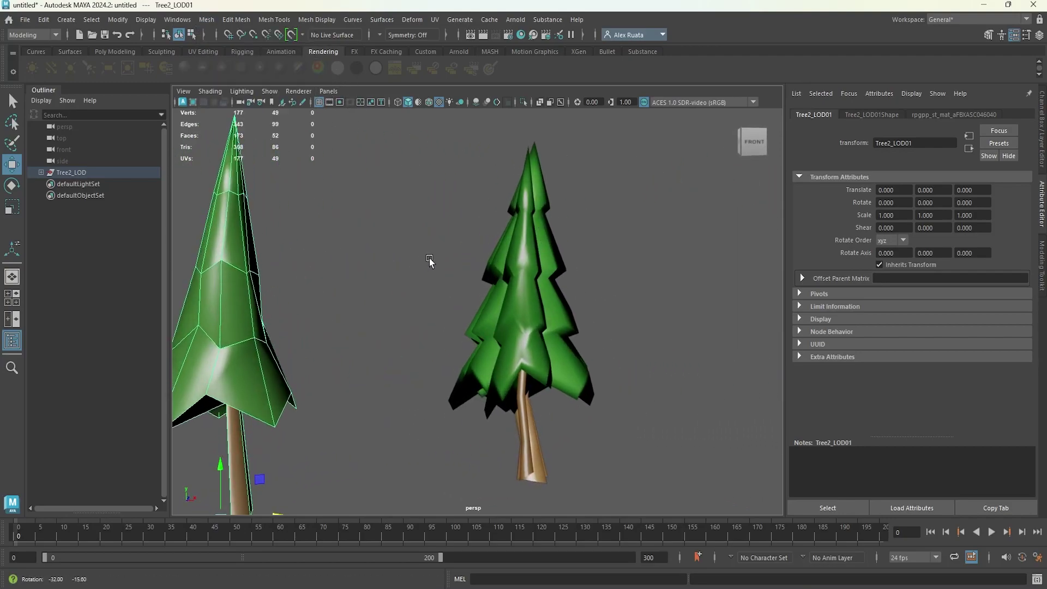
{"action": "left_click", "coordinate": [400, 233]}
{"action": "middle_click_drag", "start_coordinate": [459, 235], "coordinate": [427, 251], "text": "alt"}
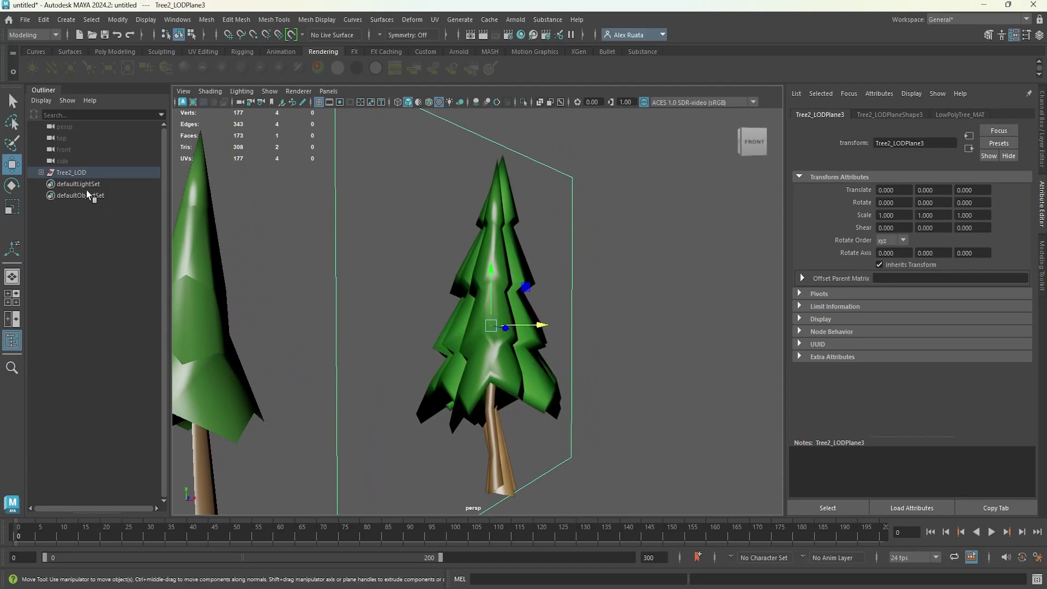
Step: Expand Tree2_LOD and Tree2_LOD02, and examine from above how the three tree planes cross
{"action": "left_click", "coordinate": [41, 172]}
{"action": "left_click", "coordinate": [48, 207]}
{"action": "left_click", "coordinate": [104, 219]}
{"action": "left_click_drag", "start_coordinate": [395, 225], "coordinate": [410, 274], "text": "alt"}
{"action": "left_click", "coordinate": [94, 241], "text": "shift"}
{"action": "left_click", "coordinate": [416, 259]}
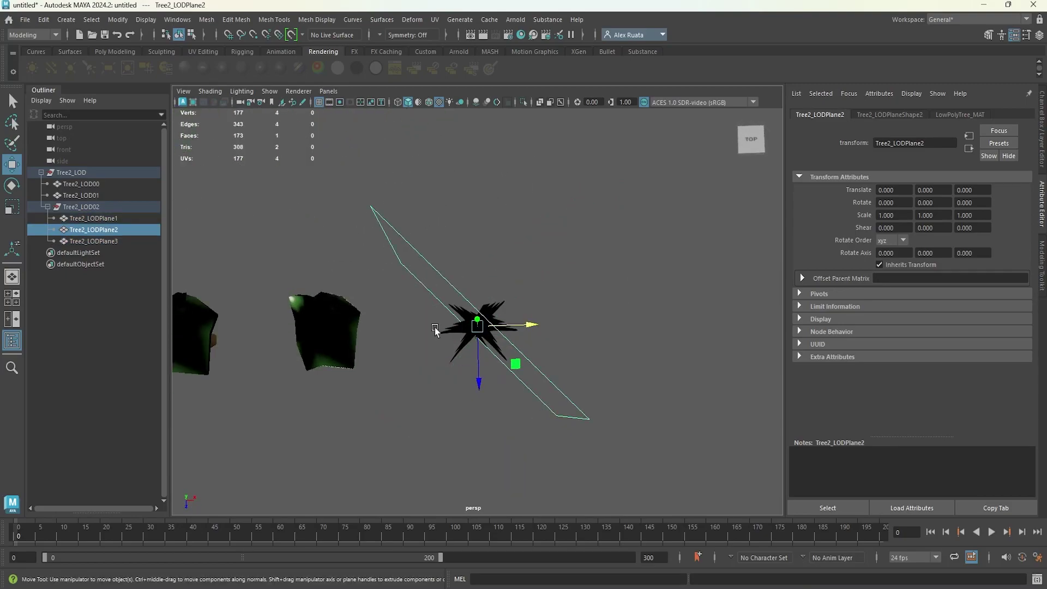
{"action": "left_click", "coordinate": [430, 360]}
{"action": "left_click", "coordinate": [388, 315]}
{"action": "left_click_drag", "start_coordinate": [388, 315], "coordinate": [505, 260], "text": "alt"}
{"action": "left_click", "coordinate": [401, 224]}
{"action": "mouse_move", "coordinate": [400, 223]}
{"action": "left_mouse_down", "text": "alt"}
{"action": "mouse_move", "coordinate": [423, 227]}
{"action": "mouse_move", "coordinate": [413, 233]}
{"action": "left_mouse_up", "text": "alt"}
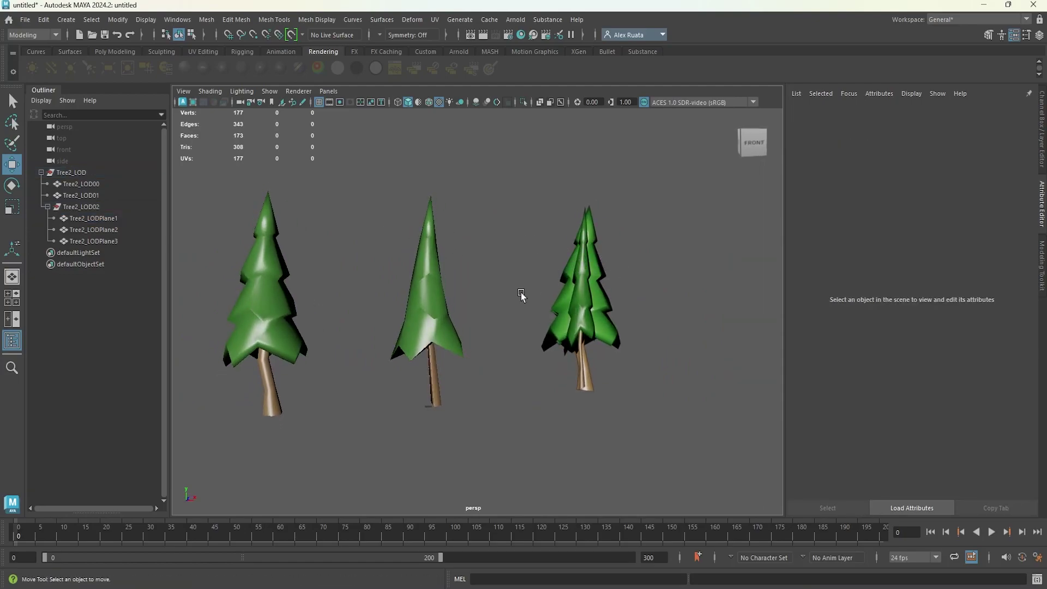
Step: Hide the middle tree, Tree2_LOD01
{"action": "left_click_drag", "start_coordinate": [521, 294], "coordinate": [385, 297], "text": "alt"}
{"action": "left_click", "coordinate": [257, 279]}
{"action": "left_click", "coordinate": [90, 195]}
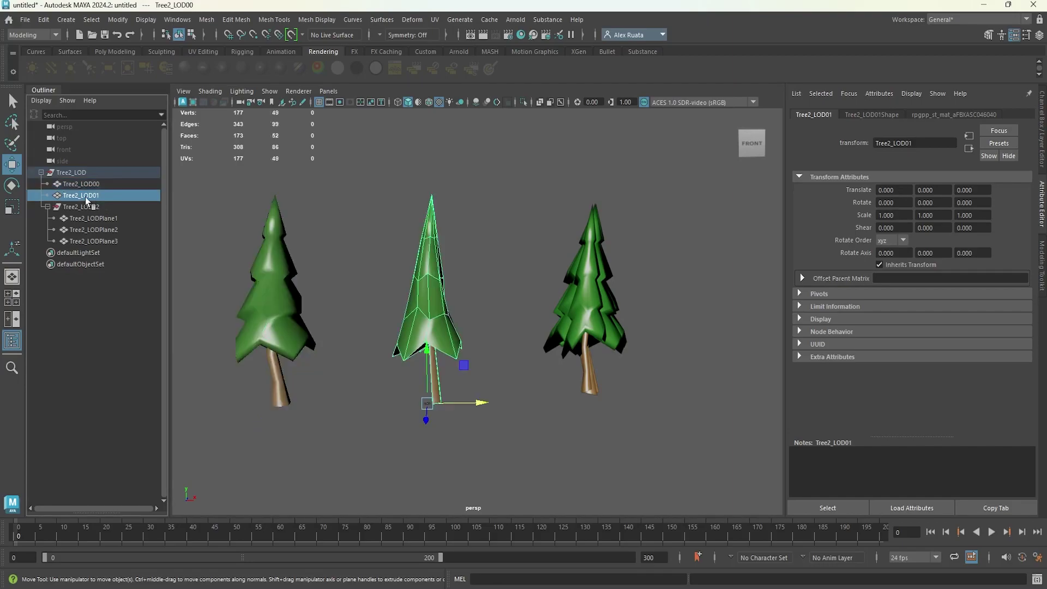
{"action": "key", "text": "ctrl+h"}
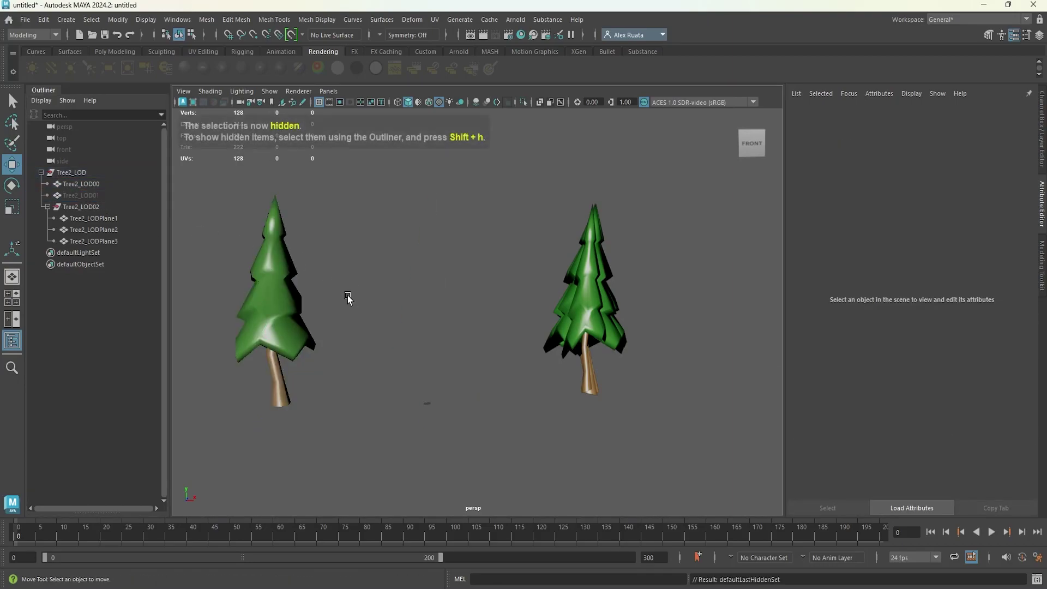
Step: Select Tree2_LOD00 and frame it in the front view
{"action": "left_click", "coordinate": [82, 183]}
{"action": "key", "text": "f"}
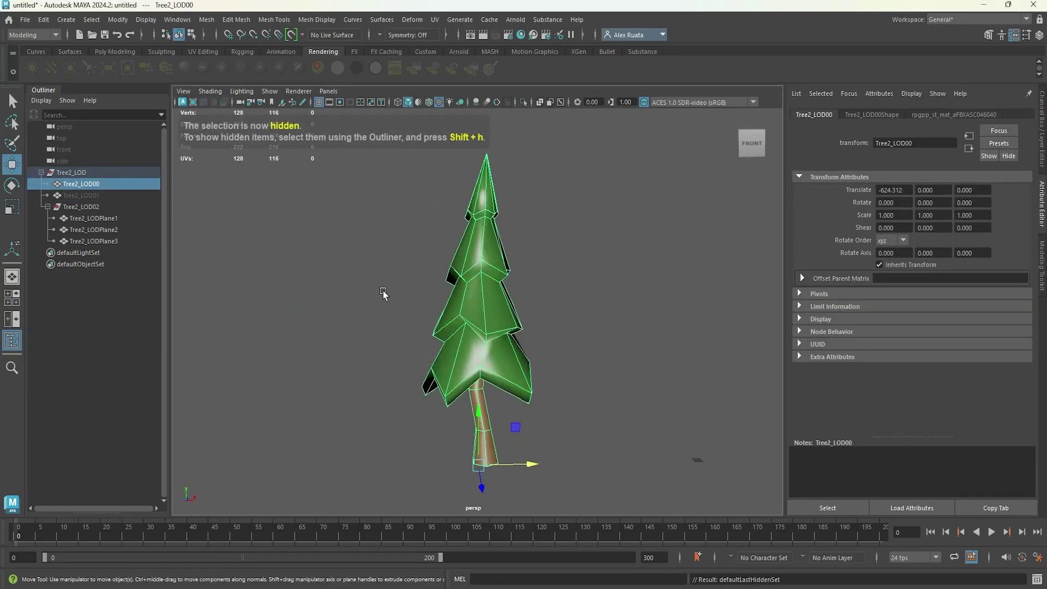
{"action": "key", "text": "space"}
{"action": "key", "text": "space"}
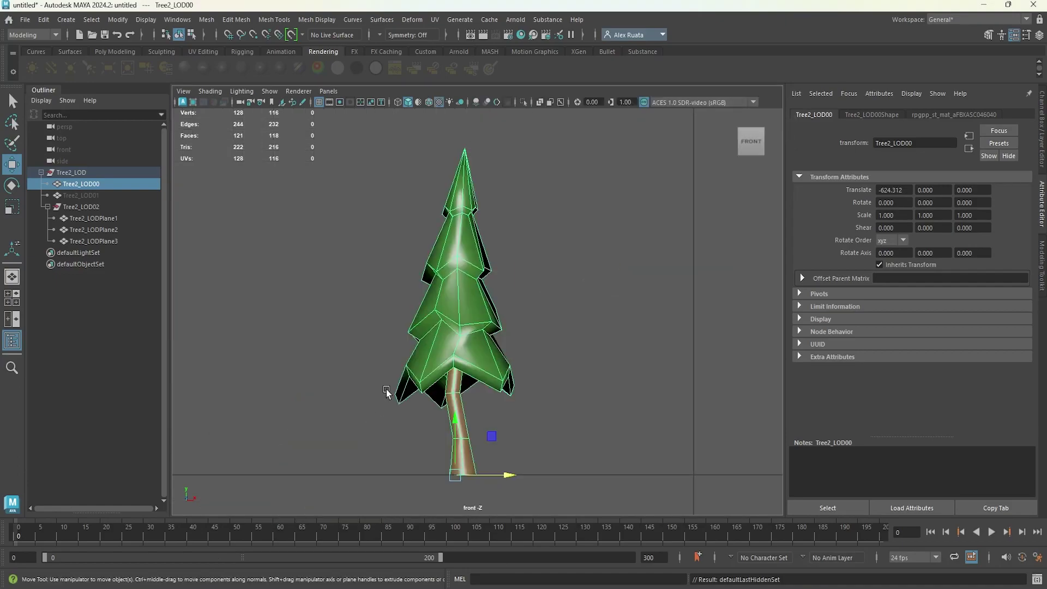
{"action": "key", "text": "f"}
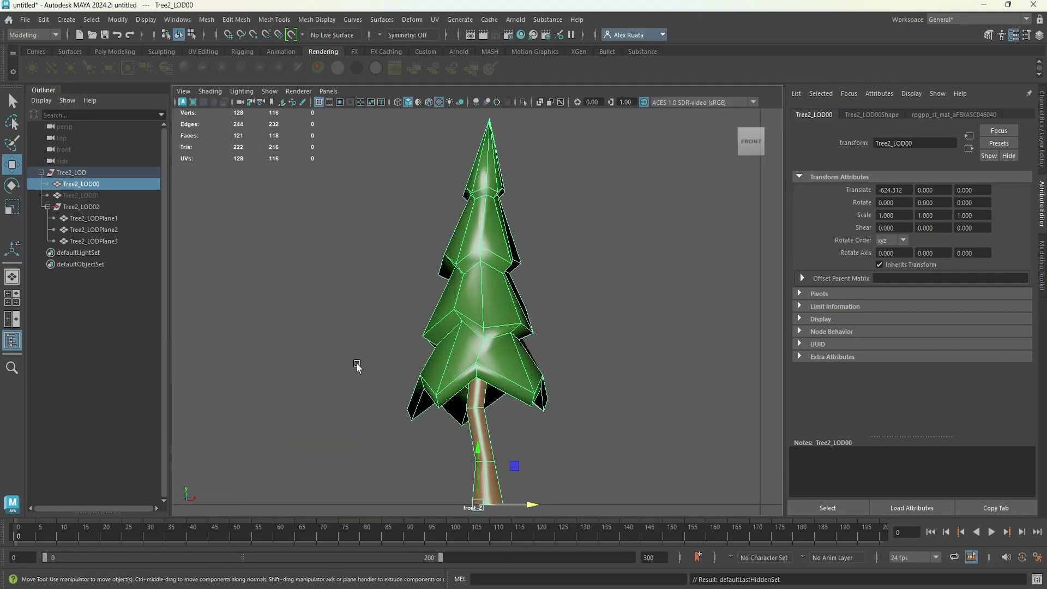
Step: Switch to the Rendering menu set and open the render settings
{"action": "left_click", "coordinate": [45, 35]}
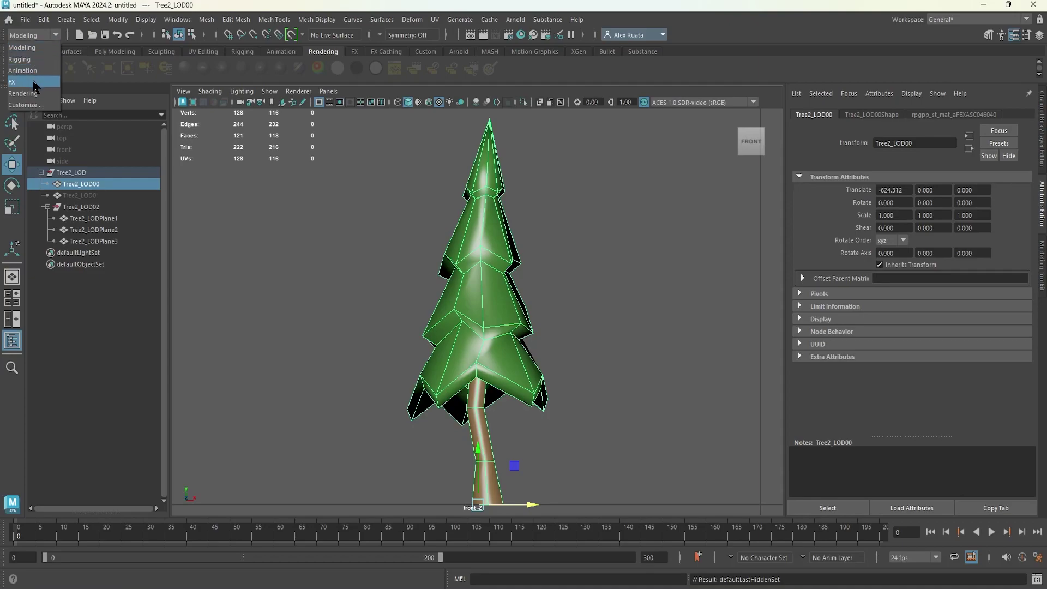
{"action": "left_click", "coordinate": [23, 93]}
{"action": "left_click", "coordinate": [305, 21]}
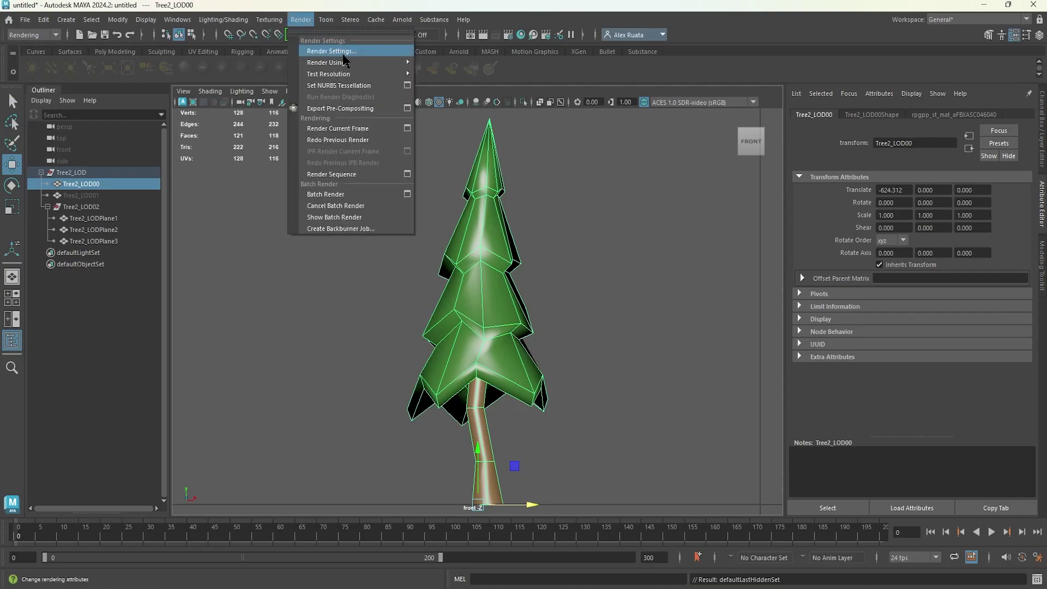
{"action": "left_click", "coordinate": [331, 52]}
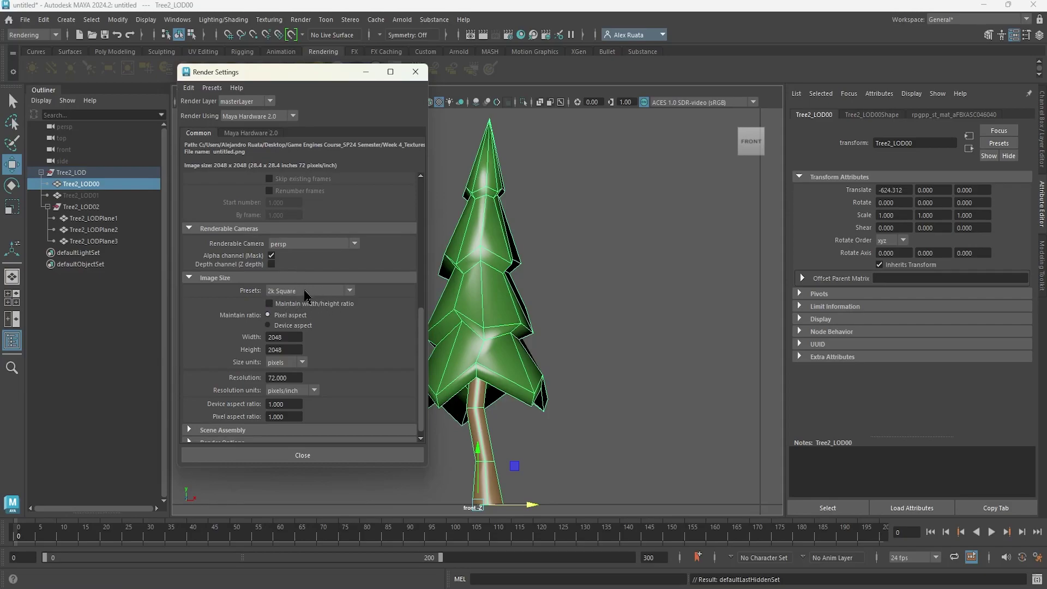
Step: Review the image size presets and available renderers, keeping 2k Square and Maya Hardware 2.0, and close the render settings
{"action": "left_click", "coordinate": [322, 293]}
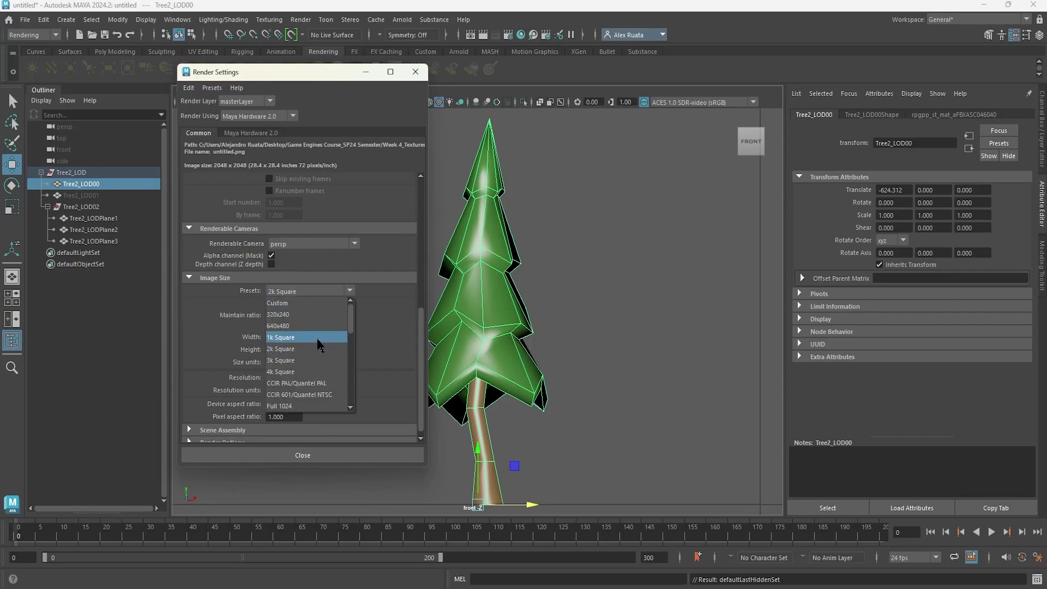
{"action": "left_click", "coordinate": [393, 345]}
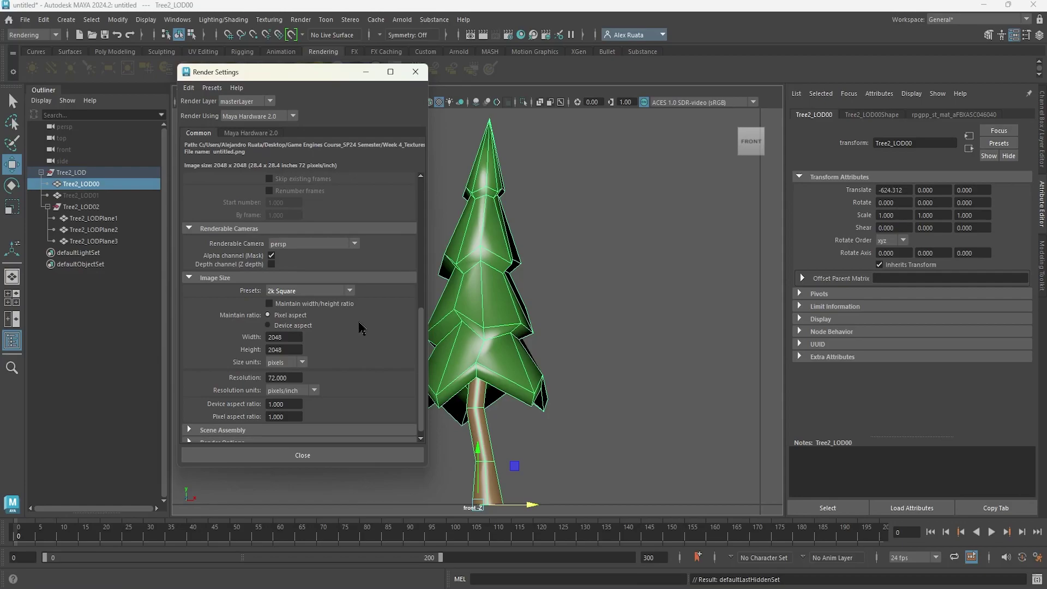
{"action": "left_click", "coordinate": [260, 117]}
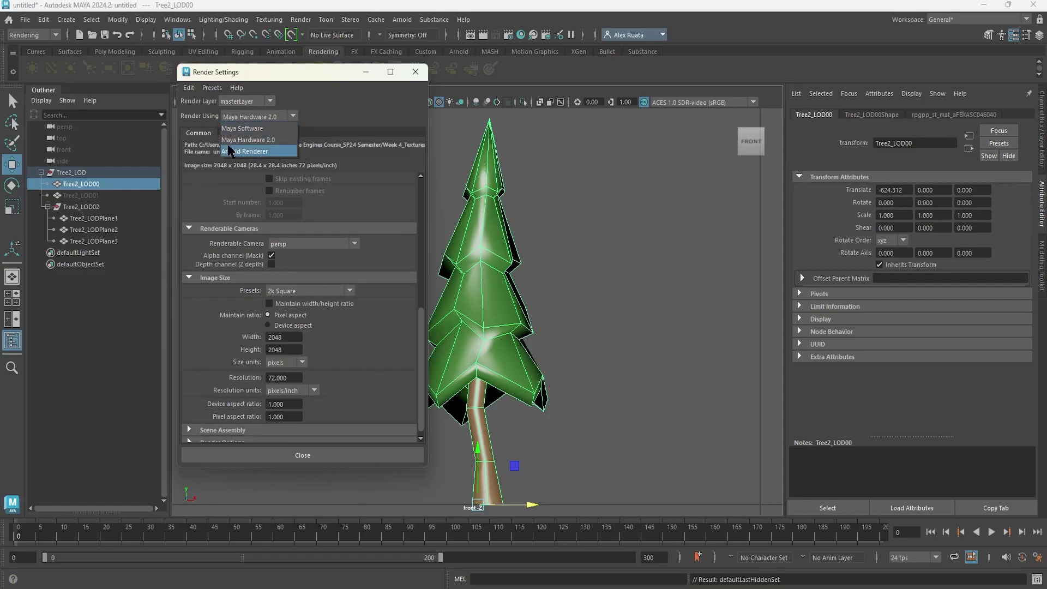
{"action": "left_click", "coordinate": [421, 76]}
{"action": "left_click", "coordinate": [415, 72]}
Step: Redo the previous render for the front view of the tree and display its colour channels
{"action": "left_click", "coordinate": [300, 19]}
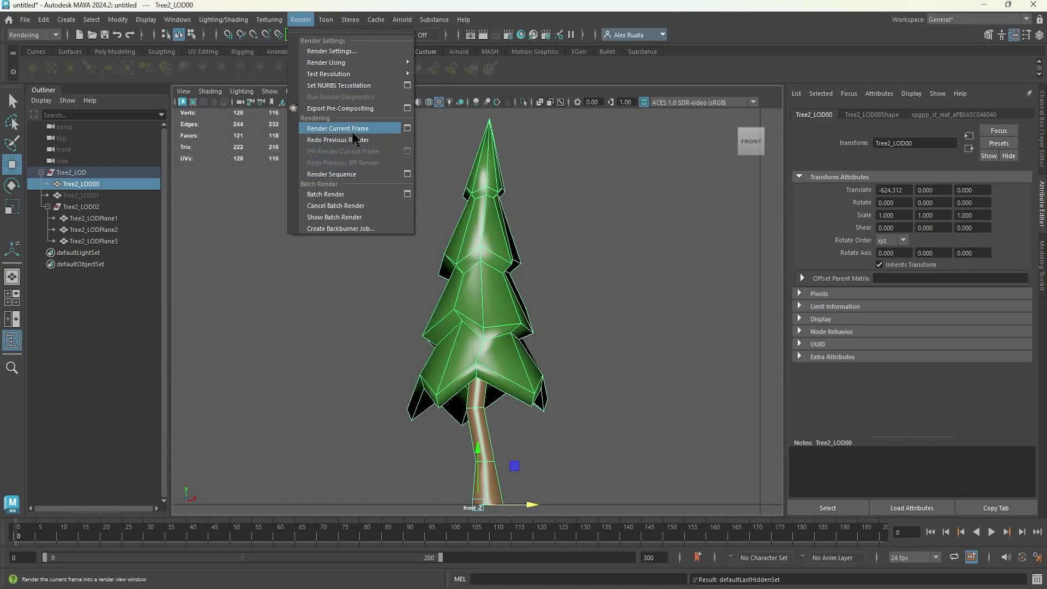
{"action": "left_click", "coordinate": [357, 140]}
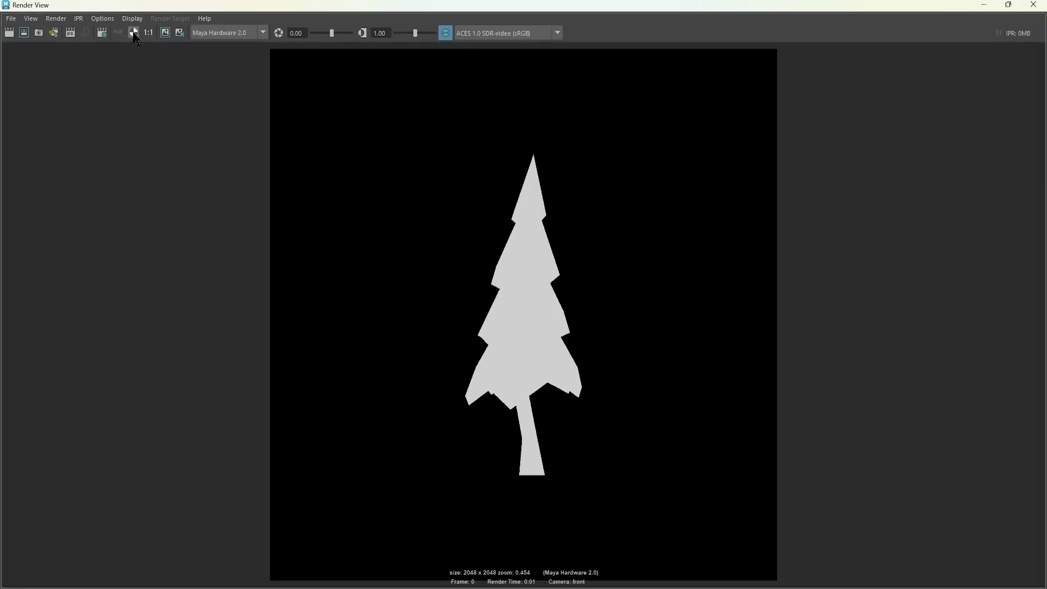
{"action": "left_click", "coordinate": [119, 34]}
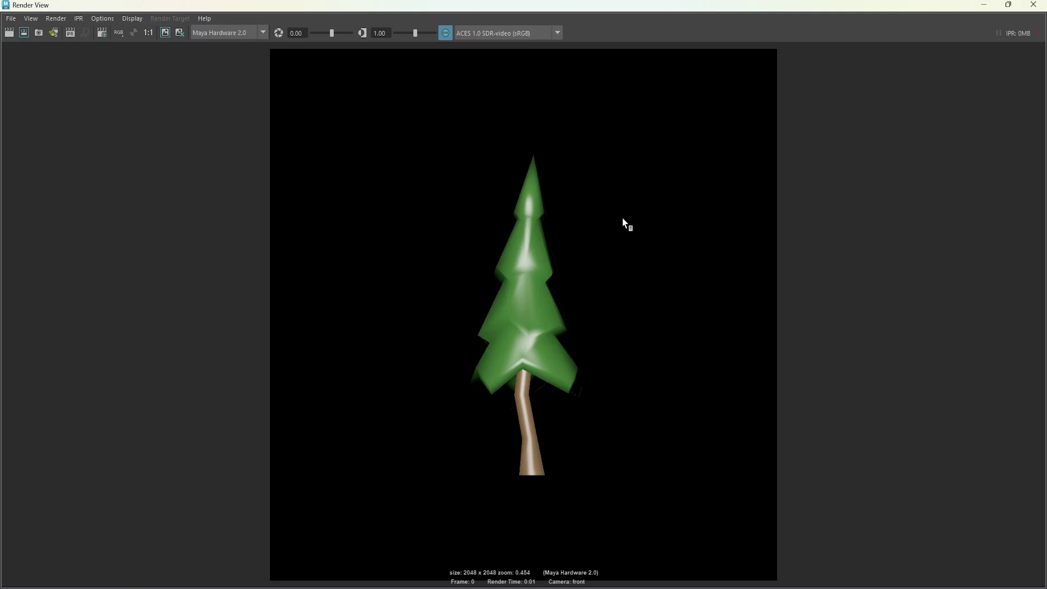
Step: Open the render's image saving dialog, choose Tree2Image.png on the Desktop, and close it without saving
{"action": "left_click", "coordinate": [11, 19]}
{"action": "left_click", "coordinate": [45, 53]}
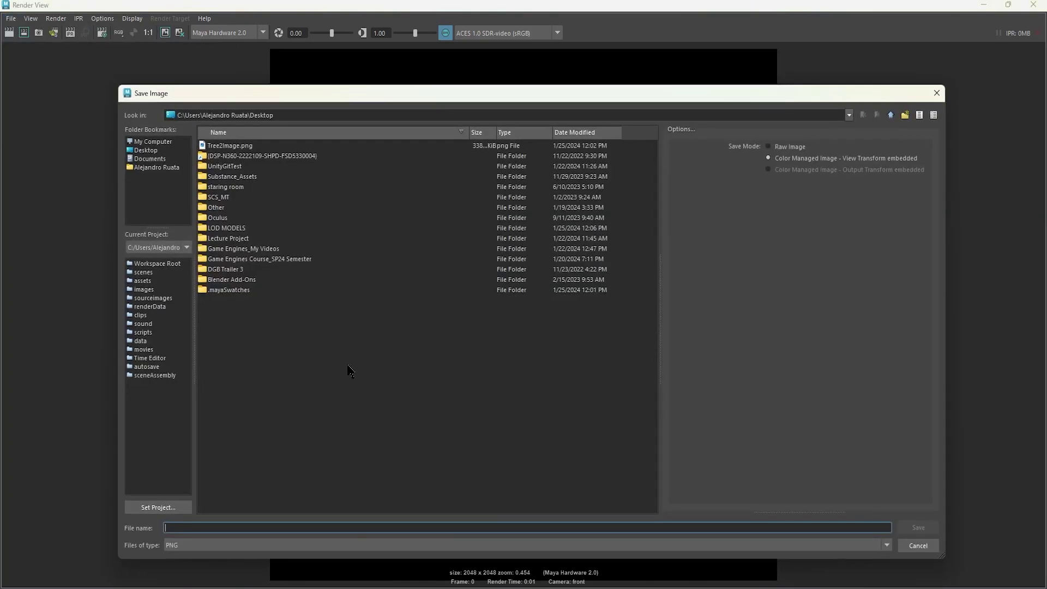
{"action": "left_click", "coordinate": [239, 147]}
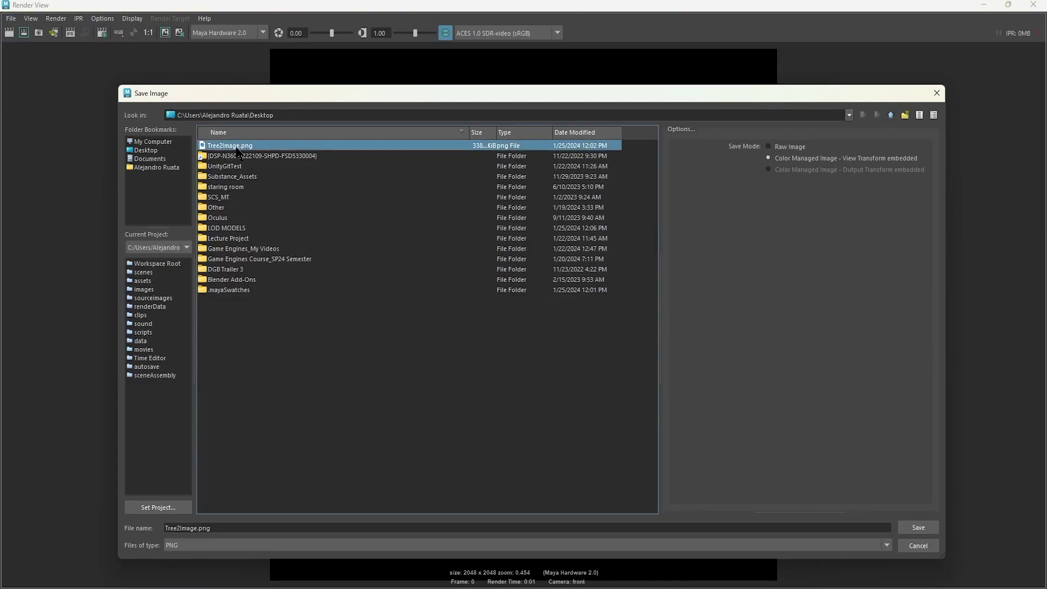
{"action": "left_click", "coordinate": [937, 93]}
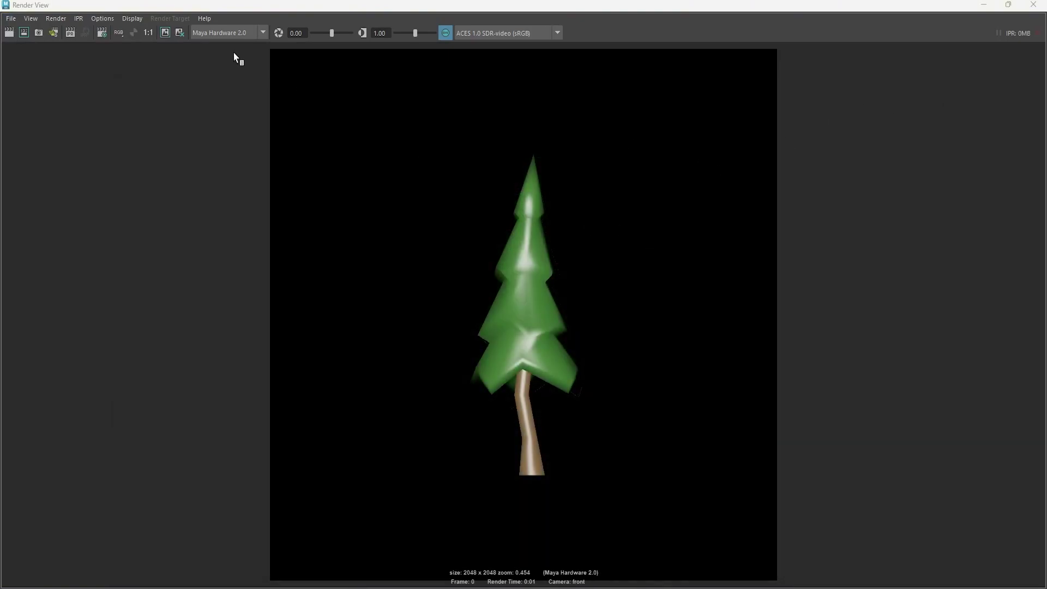
Step: Display the rendered tree's alpha channel and close the Render View
{"action": "left_click", "coordinate": [133, 33]}
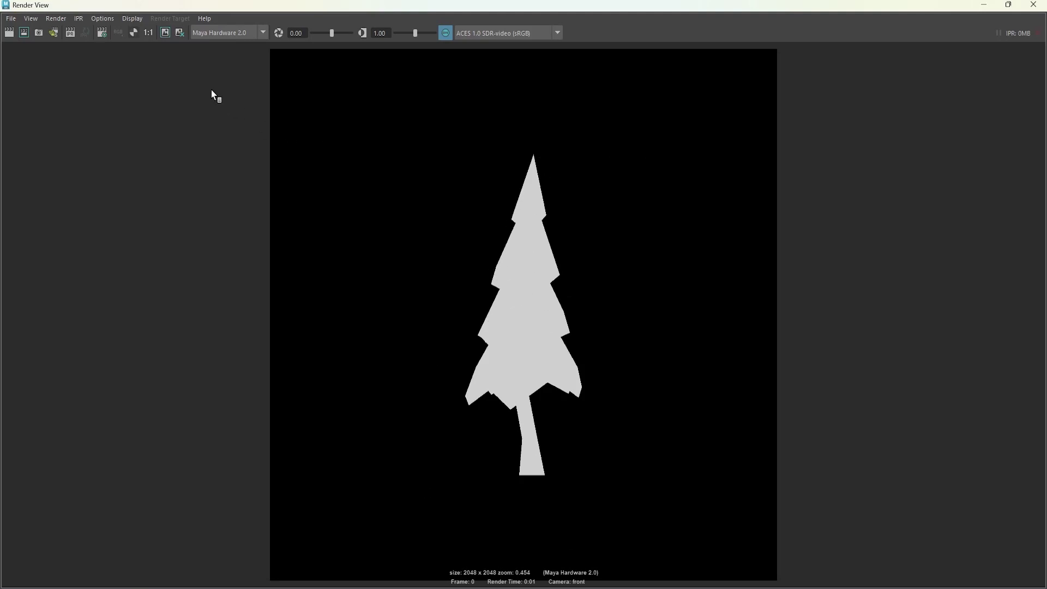
{"action": "left_click", "coordinate": [1032, 5]}
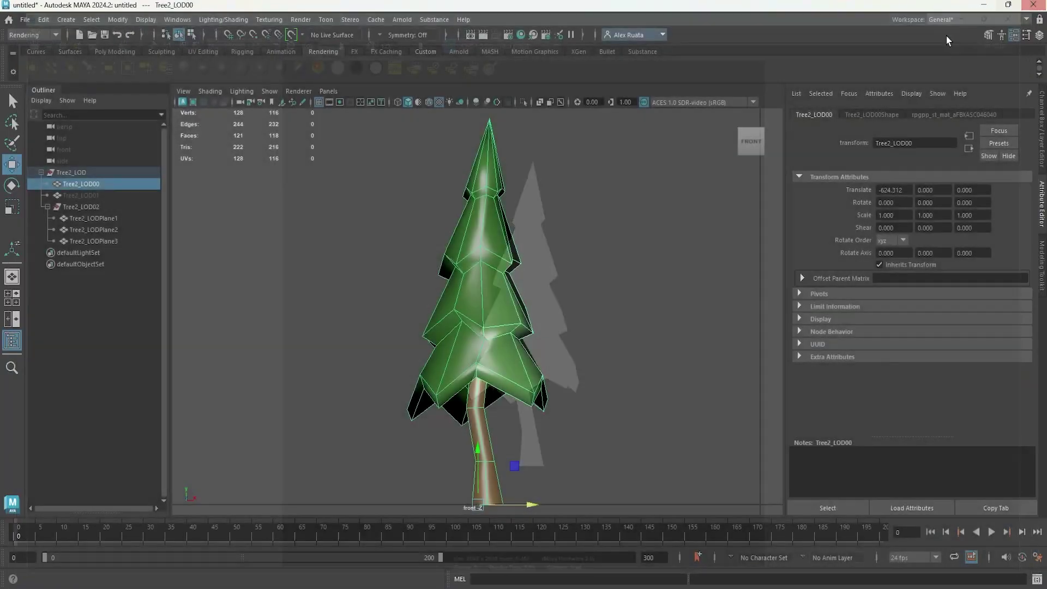
Step: Select Tree2_LODPlane1 and return to the perspective view to bring the whole plane into sight
{"action": "left_click", "coordinate": [87, 218]}
{"action": "scroll", "coordinate": [433, 285], "scroll_direction": "down", "scroll_amount": 5}
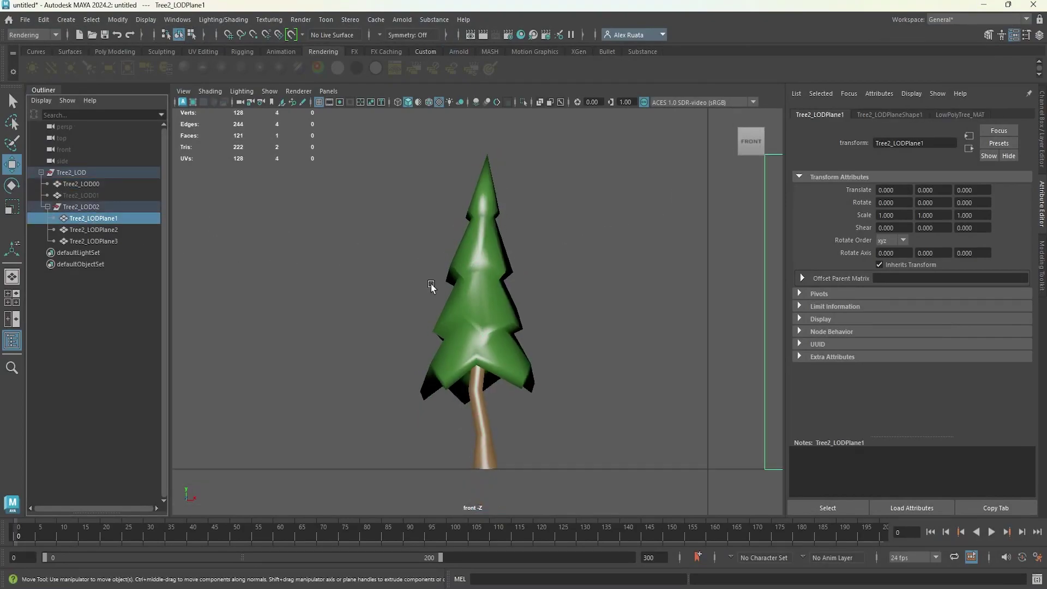
{"action": "middle_click_drag", "start_coordinate": [437, 283], "coordinate": [338, 285], "text": "alt"}
{"action": "left_click_drag", "start_coordinate": [338, 285], "coordinate": [362, 302], "text": "alt"}
{"action": "key", "text": "space"}
{"action": "key", "text": "space"}
{"action": "middle_click_drag", "start_coordinate": [597, 235], "coordinate": [202, 252], "text": "alt"}
{"action": "left_click_drag", "start_coordinate": [437, 259], "coordinate": [486, 278], "text": "alt"}
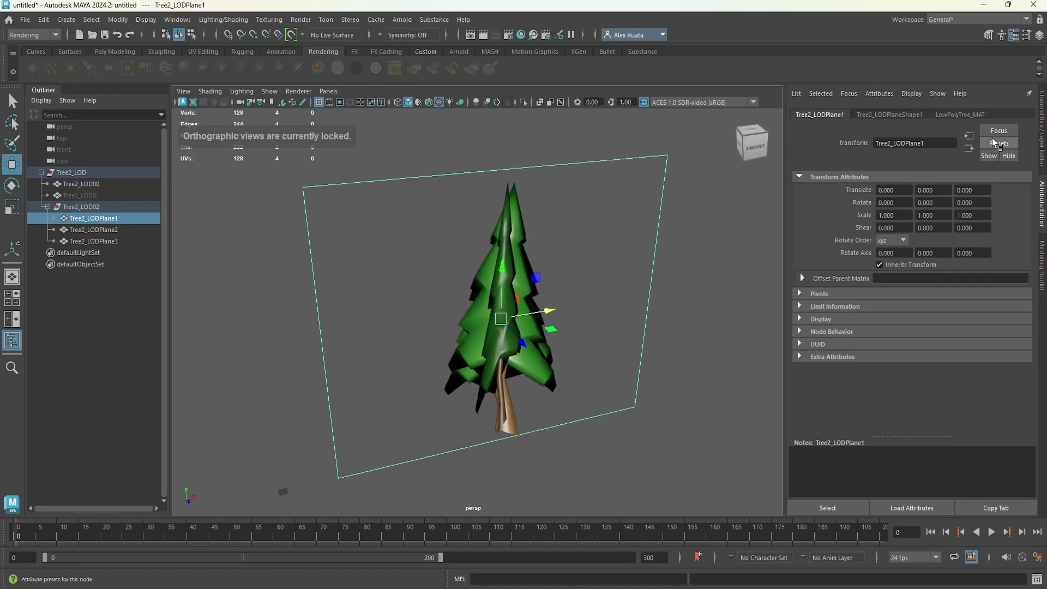
Step: Open the image file browser for the plane material's colour texture and close it without choosing a file
{"action": "left_click", "coordinate": [966, 116]}
{"action": "left_click", "coordinate": [1012, 244]}
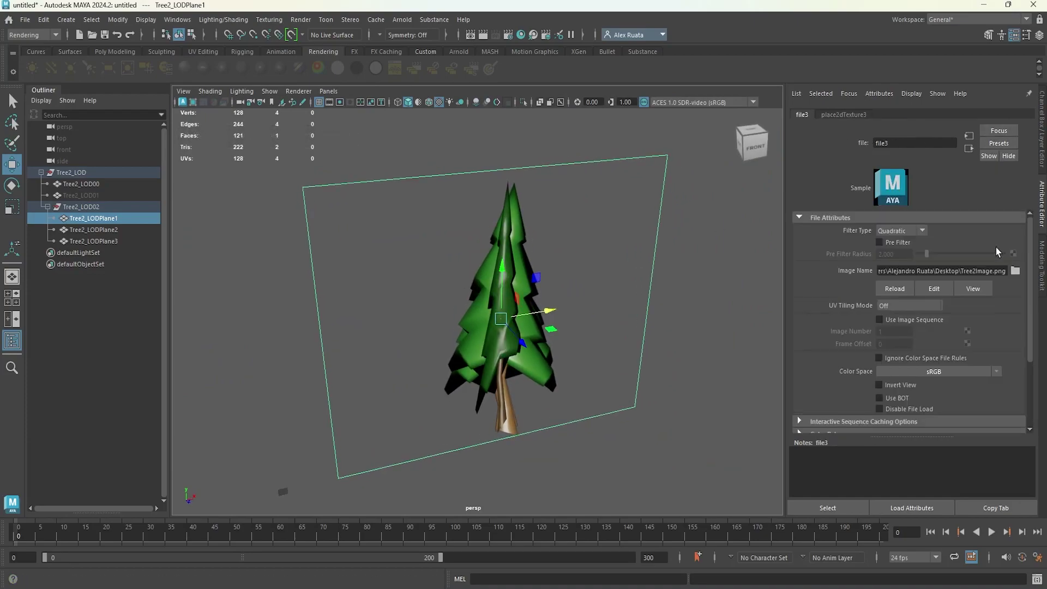
{"action": "left_click", "coordinate": [1015, 271]}
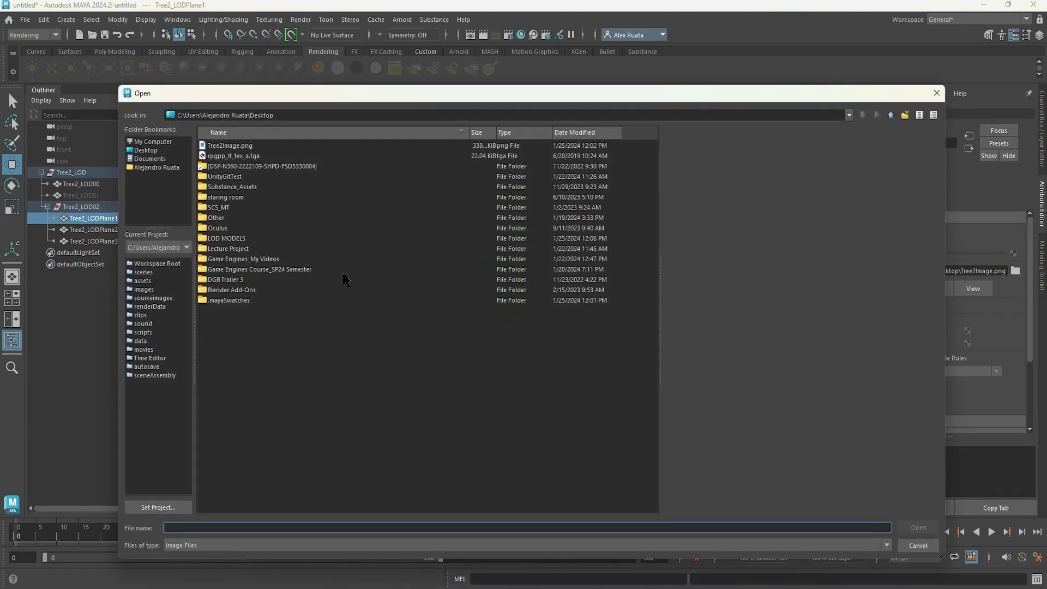
{"action": "left_click", "coordinate": [936, 93]}
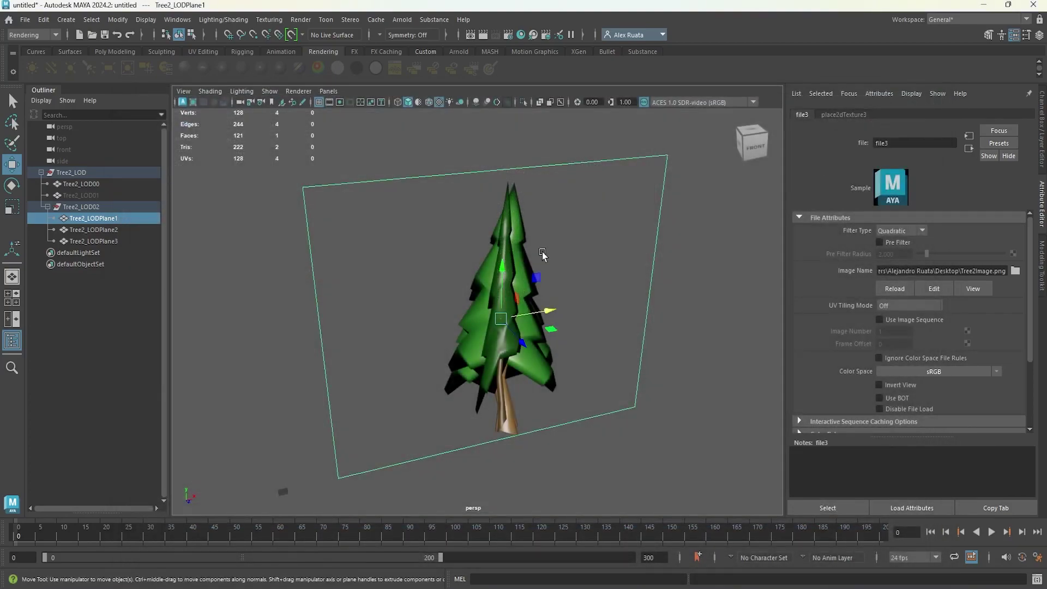
Step: Unhide the middle-detail tree Tree2_LOD01 between the other two trees
{"action": "scroll", "coordinate": [542, 255], "scroll_direction": "down", "scroll_amount": 5}
{"action": "left_click_drag", "start_coordinate": [543, 255], "coordinate": [484, 231], "text": "alt"}
{"action": "left_click", "coordinate": [413, 198]}
{"action": "left_click", "coordinate": [90, 196]}
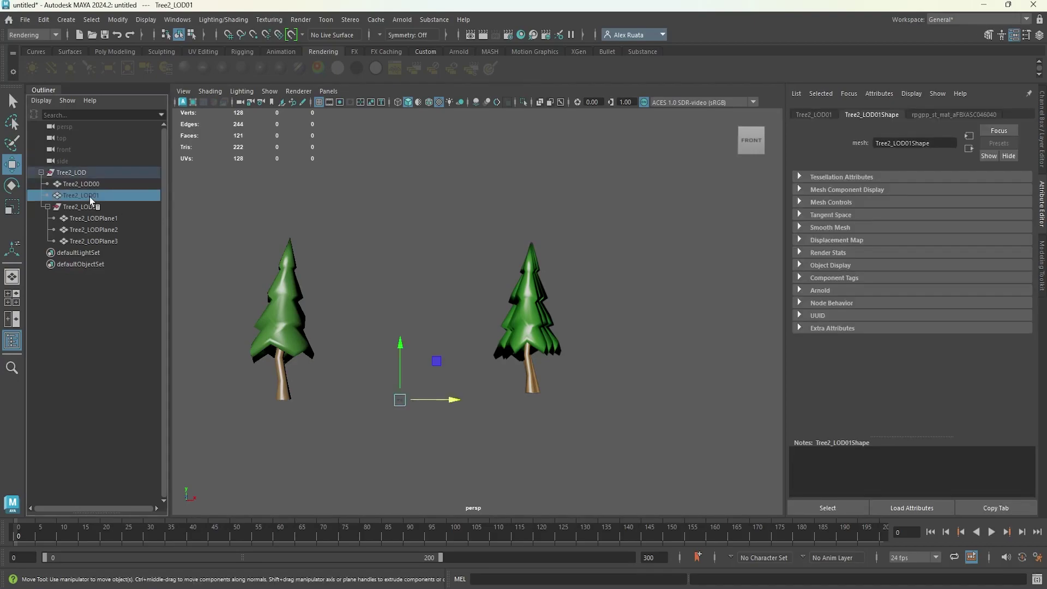
{"action": "key", "text": "shift+h"}
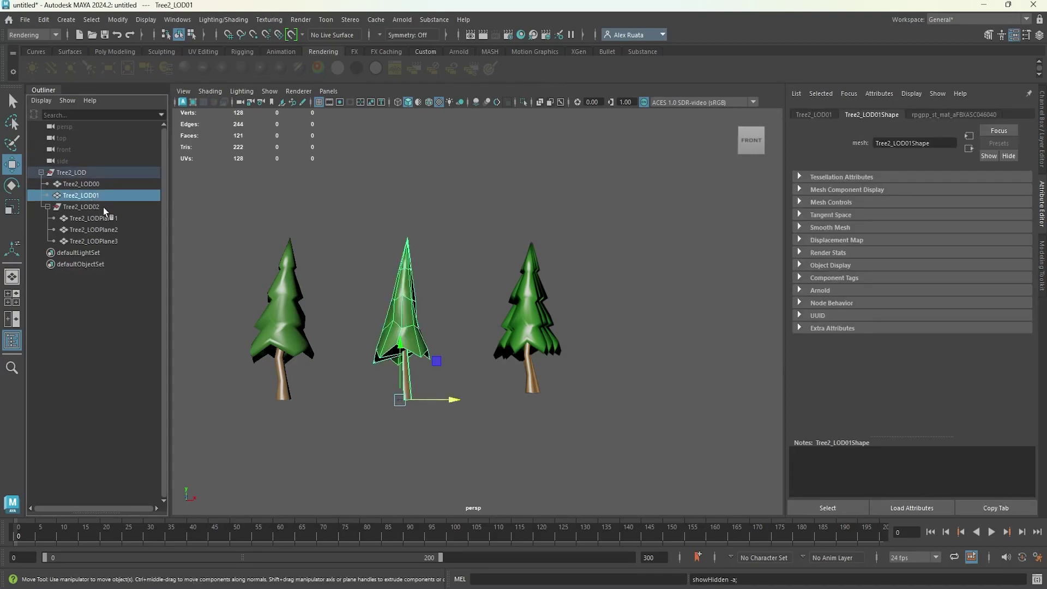
Step: Set the Translate X of Tree2_LOD00 to 0 to move it to the origin
{"action": "left_click", "coordinate": [267, 310]}
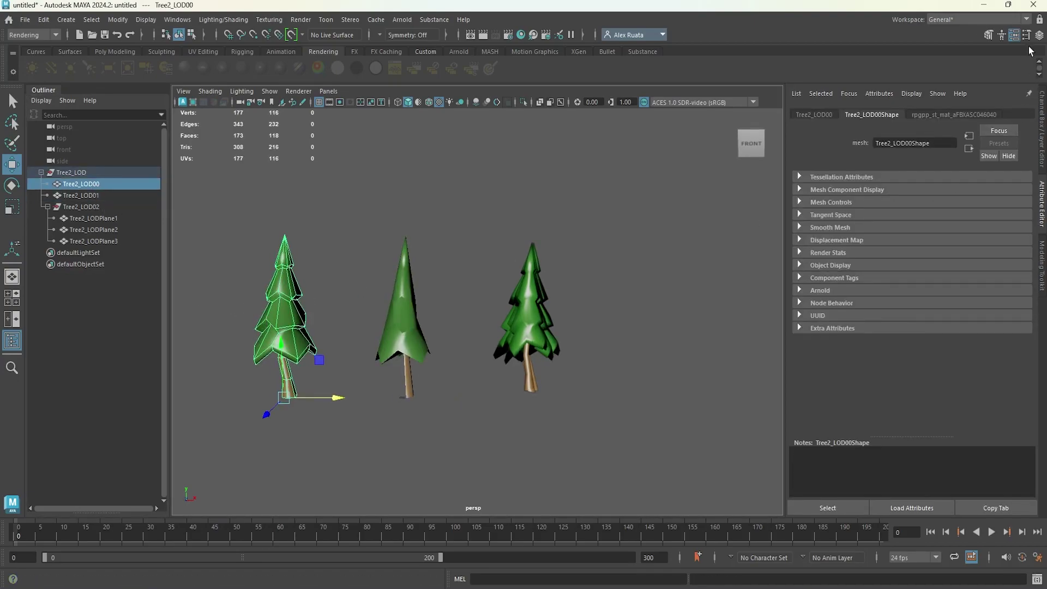
{"action": "left_click", "coordinate": [1039, 37]}
{"action": "double_click", "coordinate": [1014, 125]}
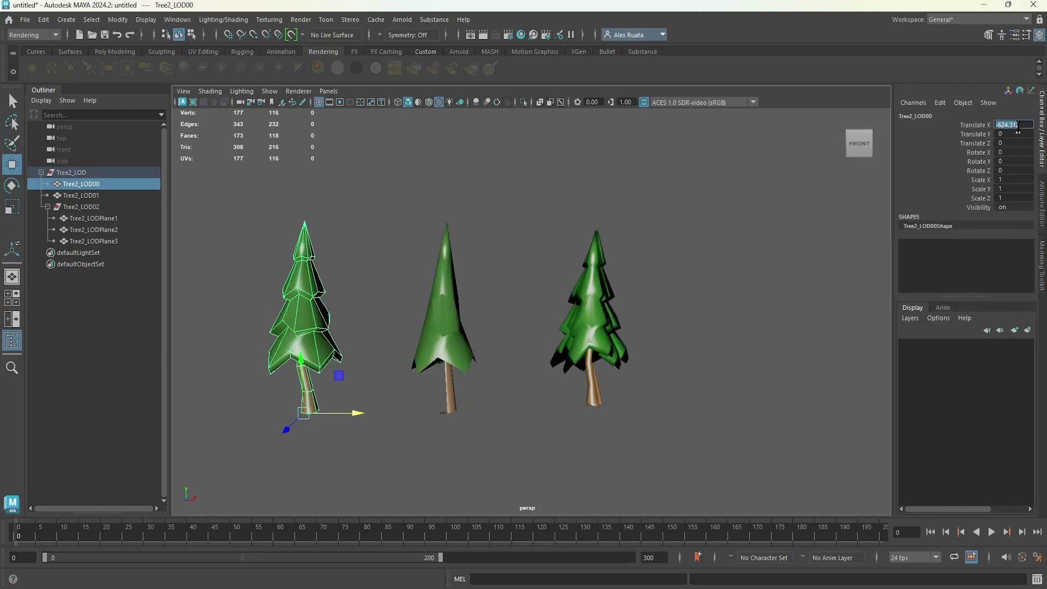
{"action": "type", "text": "0"}
{"action": "key", "text": "Return"}
Step: Set the Translate X of the Tree2_LOD02 plane group to 0 so it overlaps the other levels
{"action": "left_click", "coordinate": [97, 196]}
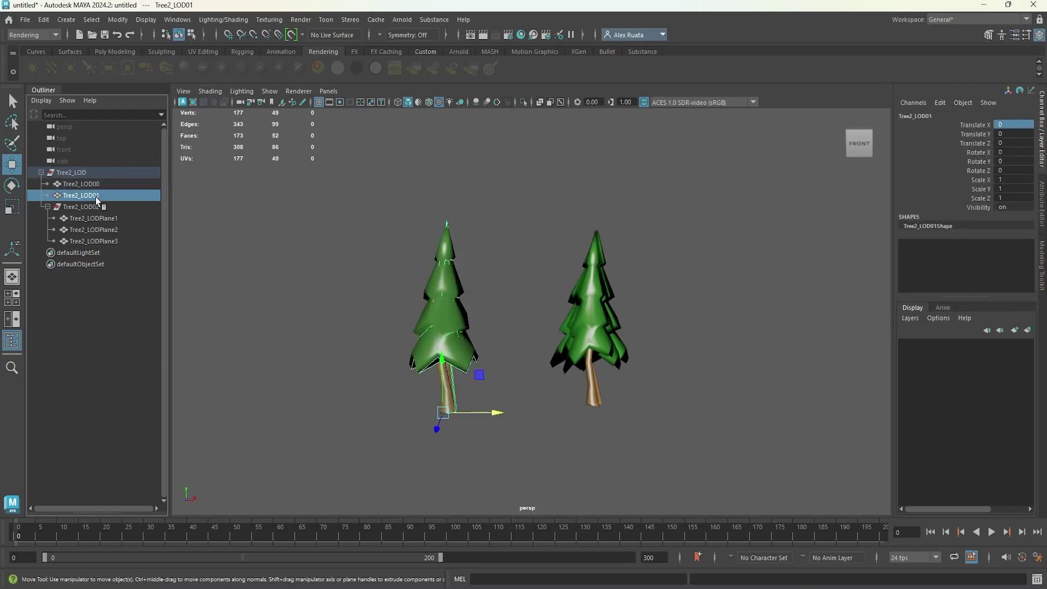
{"action": "left_click", "coordinate": [90, 210]}
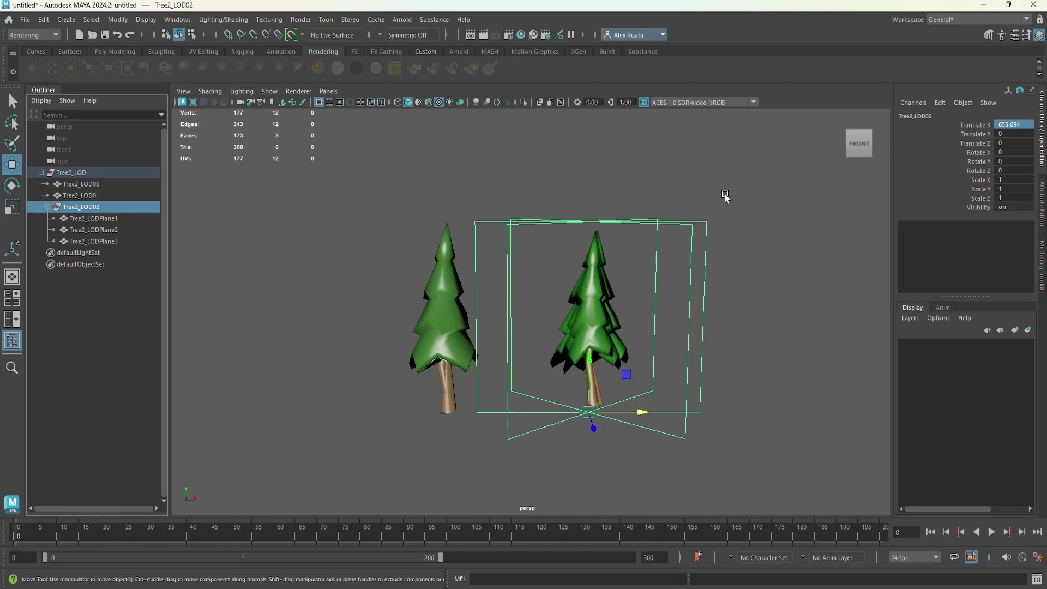
{"action": "type", "text": "0"}
{"action": "key", "text": "Return"}
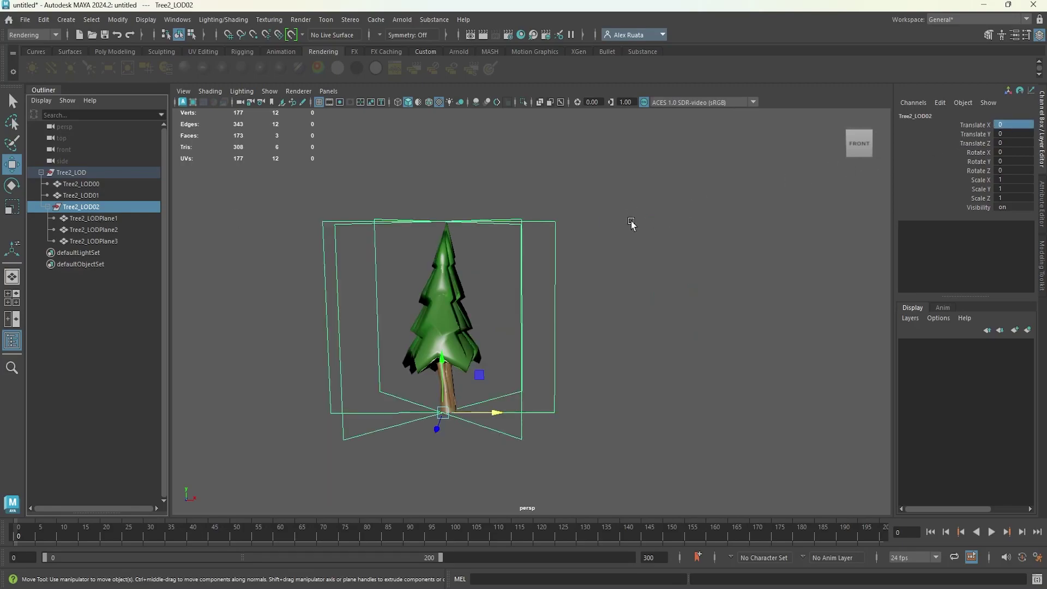
Step: Check the three LOD planes and each detail level of Tree2_LOD in turn, and collapse the group
{"action": "left_click", "coordinate": [98, 219]}
{"action": "left_click", "coordinate": [102, 230]}
{"action": "left_click", "coordinate": [103, 241]}
{"action": "left_click", "coordinate": [94, 212]}
{"action": "left_click", "coordinate": [82, 195]}
{"action": "left_click", "coordinate": [80, 184]}
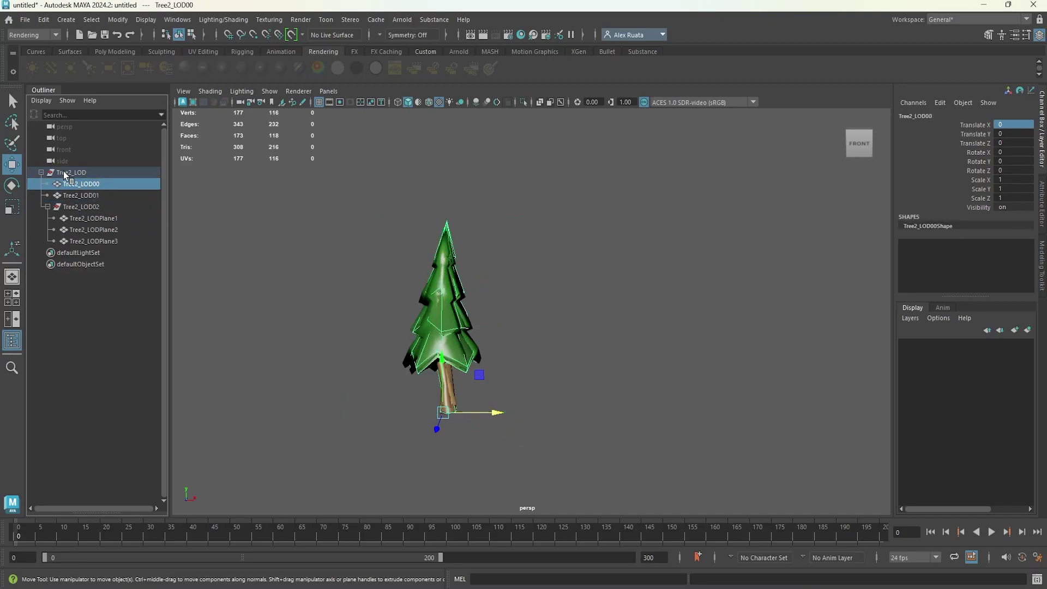
{"action": "left_click", "coordinate": [61, 173]}
{"action": "left_click", "coordinate": [41, 172]}
{"action": "left_click_drag", "start_coordinate": [233, 224], "coordinate": [266, 256], "text": "alt"}
{"action": "left_click", "coordinate": [266, 256]}
Step: Export the Tree2_LOD group as FBX, overwriting Tree2_LODs.fbx in the LOD MODELS folder
{"action": "left_click", "coordinate": [71, 172]}
{"action": "left_click", "coordinate": [25, 19]}
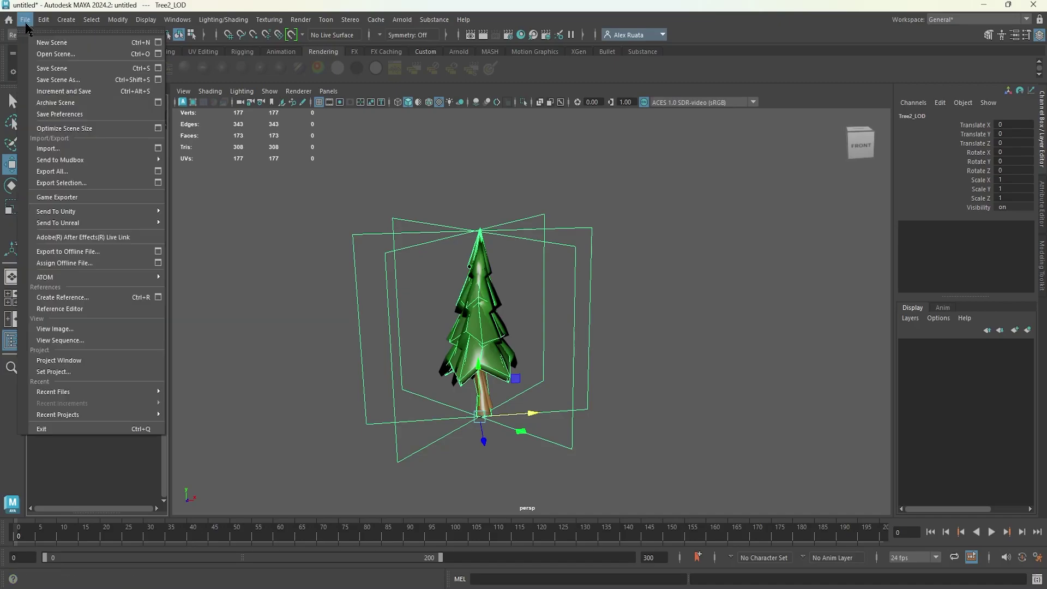
{"action": "left_click", "coordinate": [71, 183]}
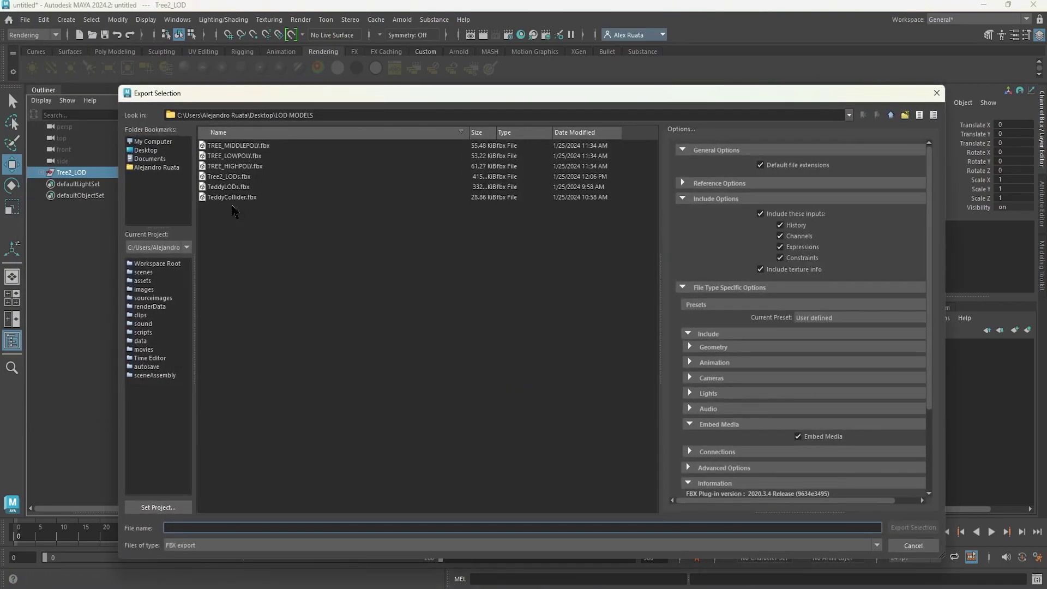
{"action": "left_click", "coordinate": [240, 177]}
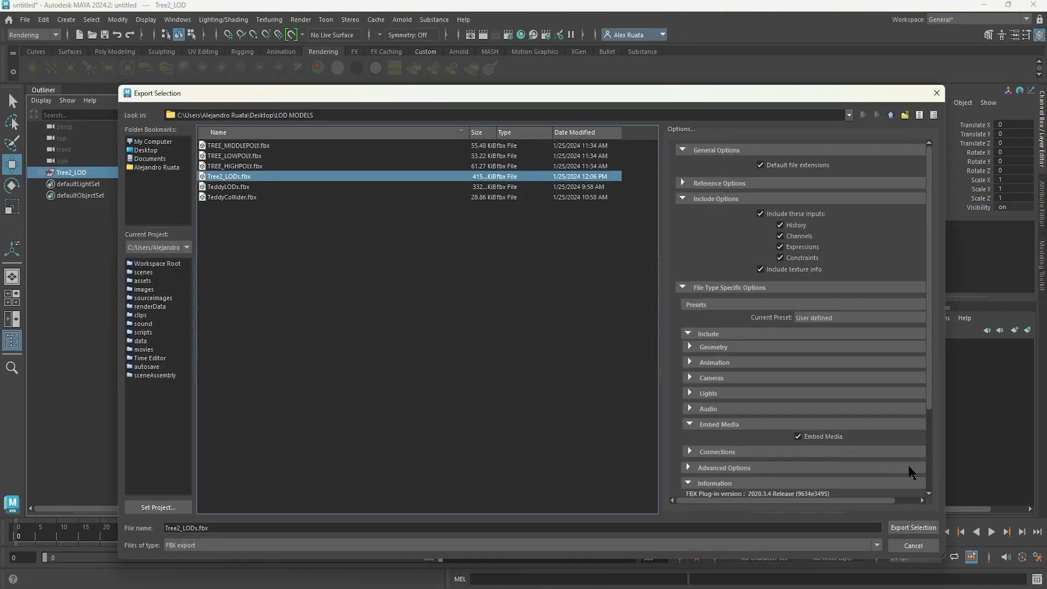
{"action": "left_click", "coordinate": [921, 532]}
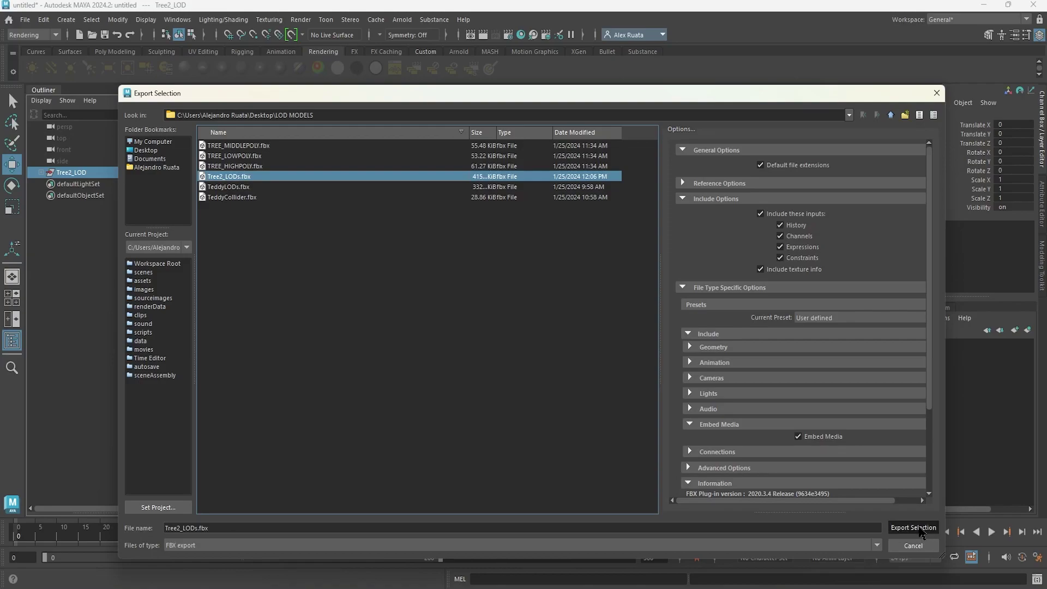
{"action": "left_click", "coordinate": [503, 343]}
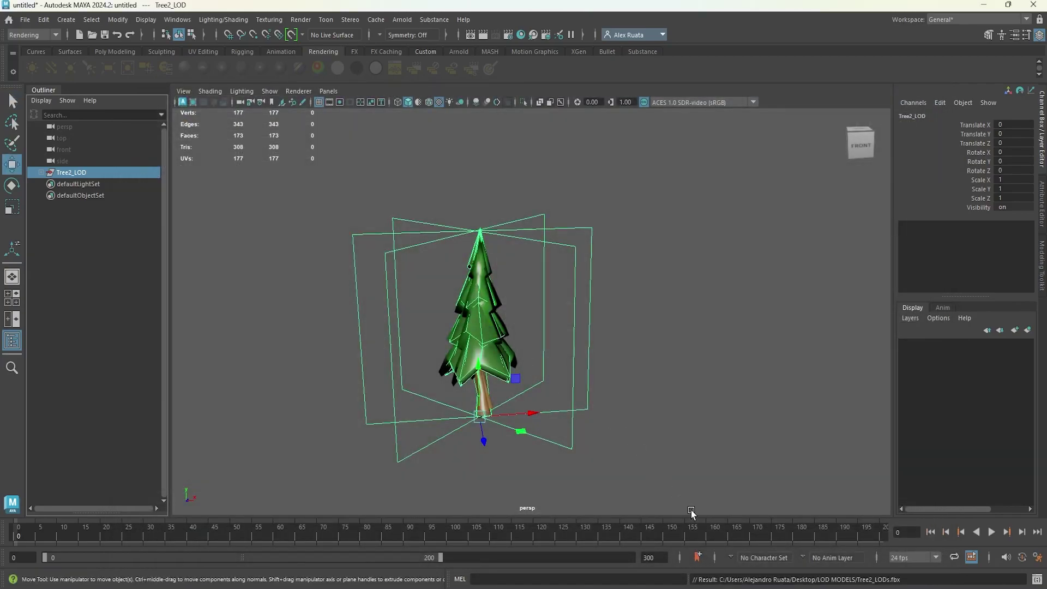
Step: Switch to Unity and import Tree2_LODs.fbx from the Desktop's LOD MODELS folder into the project's LOD Models folder
{"action": "left_click", "coordinate": [752, 545]}
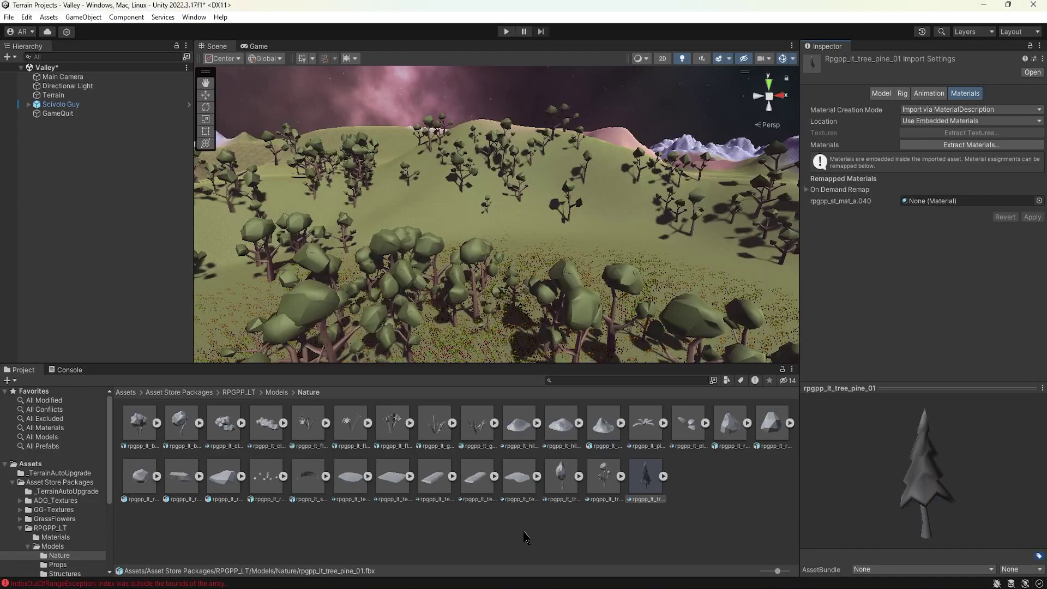
{"action": "left_click", "coordinate": [37, 464]}
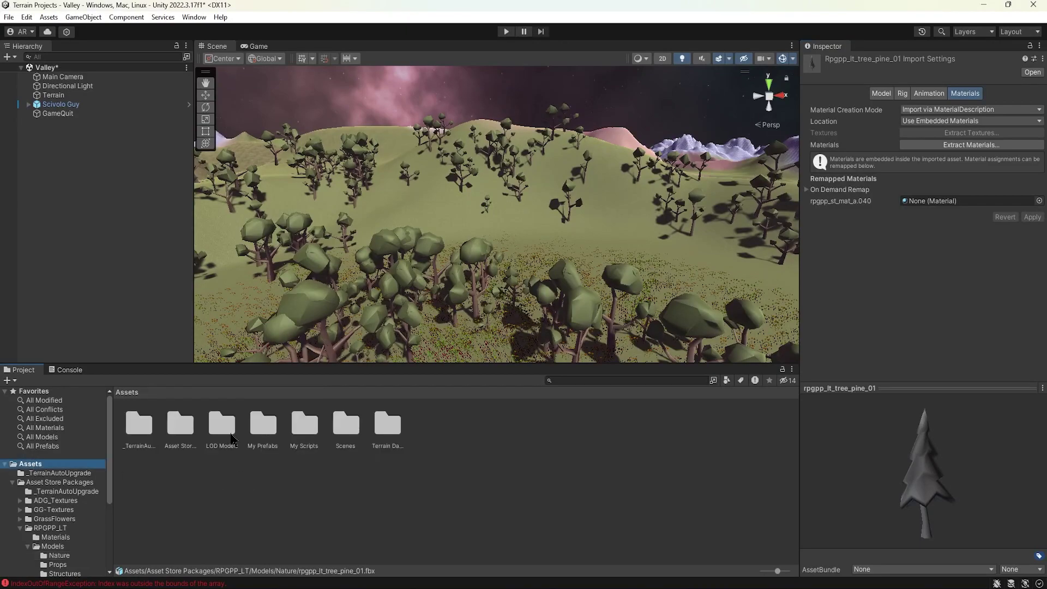
{"action": "double_click", "coordinate": [232, 437]}
{"action": "right_click", "coordinate": [290, 451]}
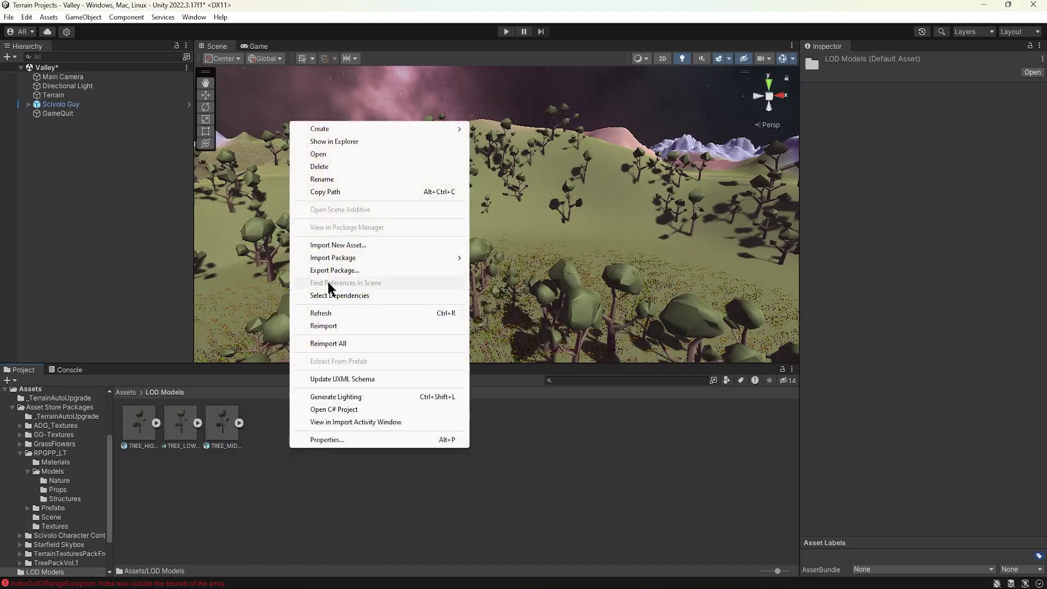
{"action": "left_click", "coordinate": [338, 244]}
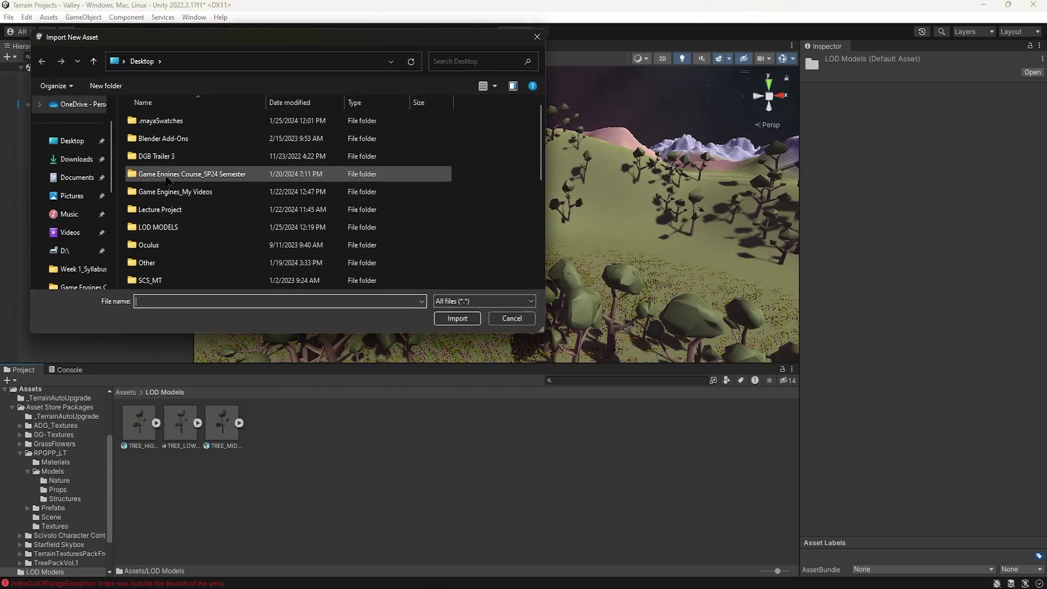
{"action": "double_click", "coordinate": [170, 227]}
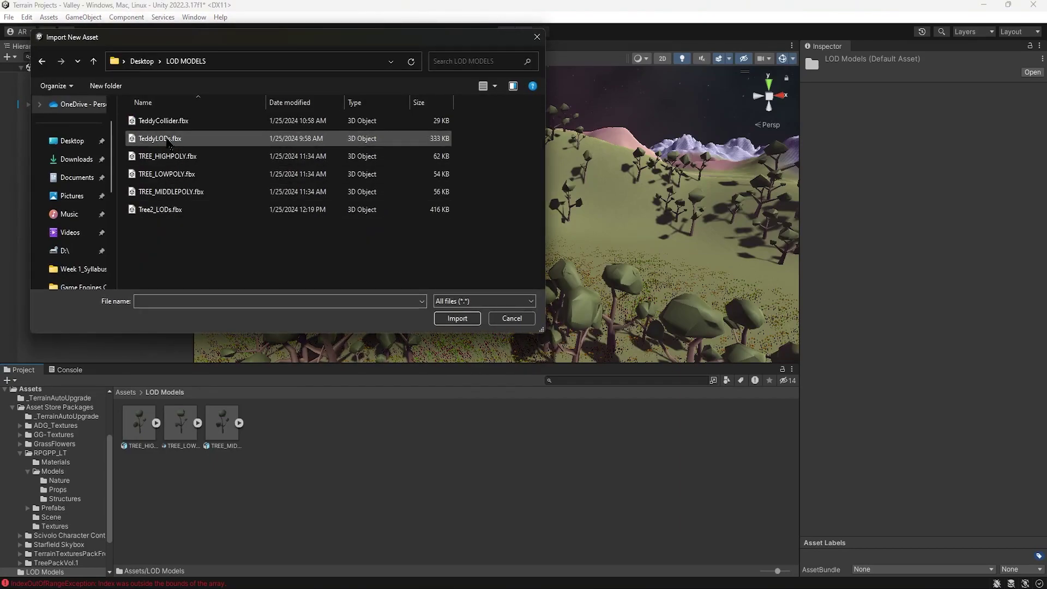
{"action": "double_click", "coordinate": [186, 210]}
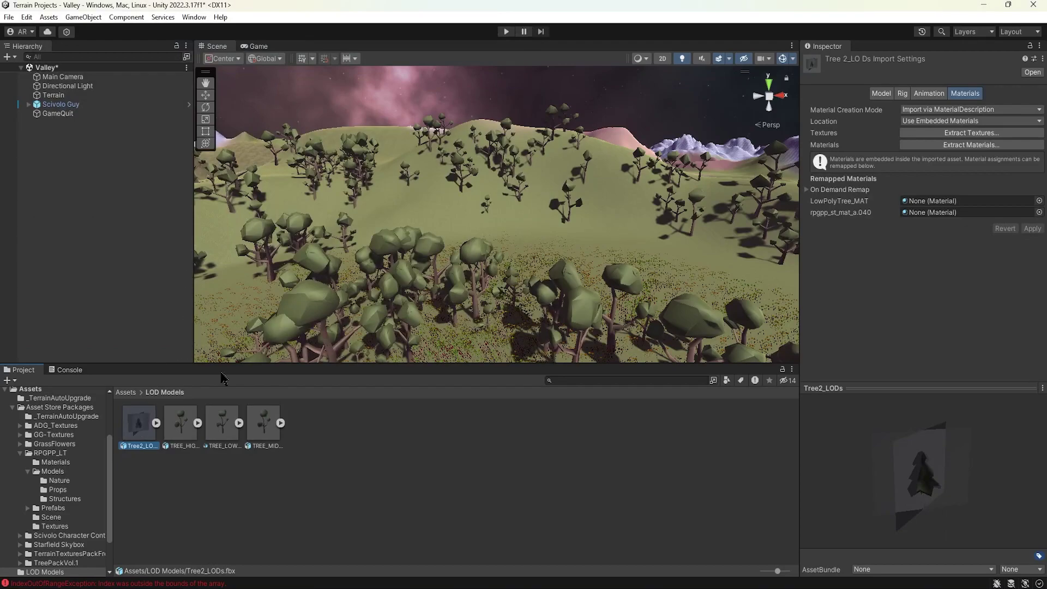
Step: Add the imported Tree2_LODs model to the Valley scene's hierarchy
{"action": "middle_click_drag", "start_coordinate": [592, 245], "coordinate": [544, 233]}
{"action": "left_click_drag", "start_coordinate": [141, 428], "coordinate": [81, 134]}
{"action": "key", "text": "F2"}
{"action": "type", "text": "f"}
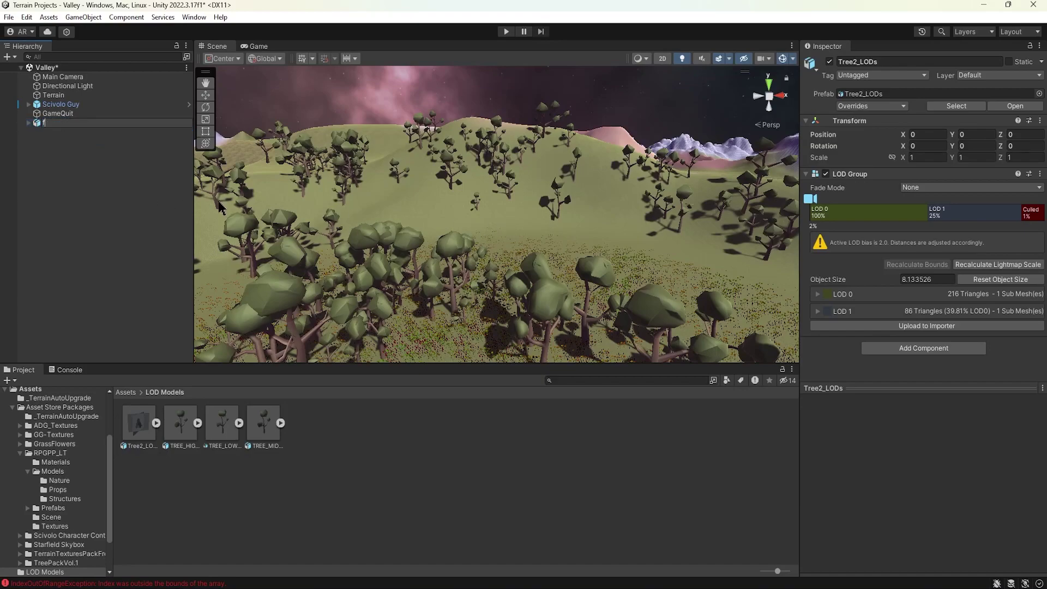
{"action": "right_click", "coordinate": [71, 166]}
{"action": "left_click", "coordinate": [51, 172]}
{"action": "key", "text": "ctrl+z"}
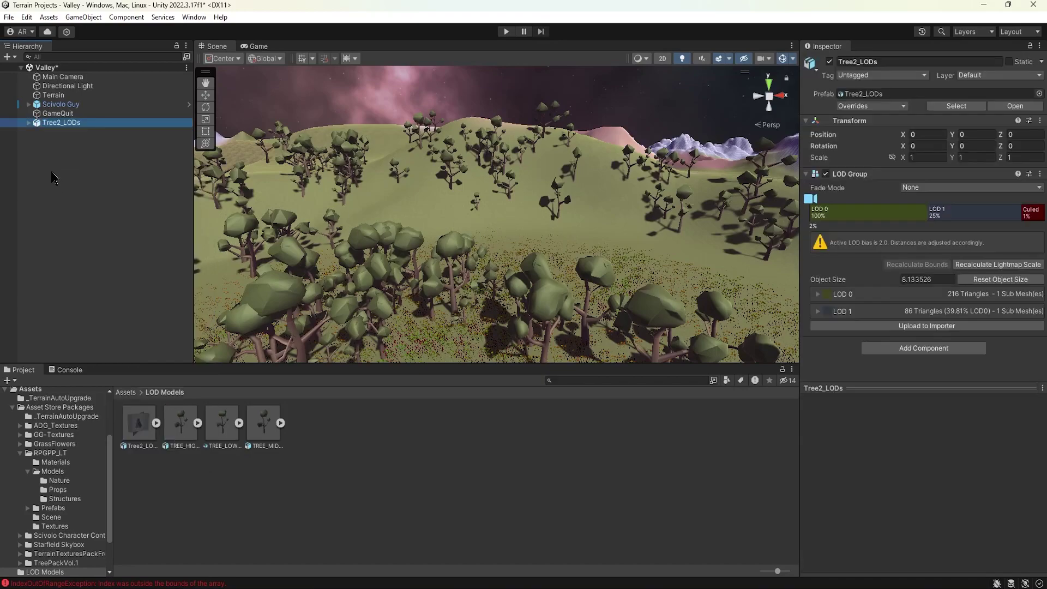
Step: Frame Tree2_LODs in the scene view and examine the tree and its planes from different sides
{"action": "left_click", "coordinate": [93, 184]}
{"action": "left_click", "coordinate": [64, 124]}
{"action": "key", "text": "f"}
{"action": "left_click_drag", "start_coordinate": [514, 215], "coordinate": [361, 257], "text": "alt"}
{"action": "left_click_drag", "start_coordinate": [392, 251], "coordinate": [499, 218], "text": "alt"}
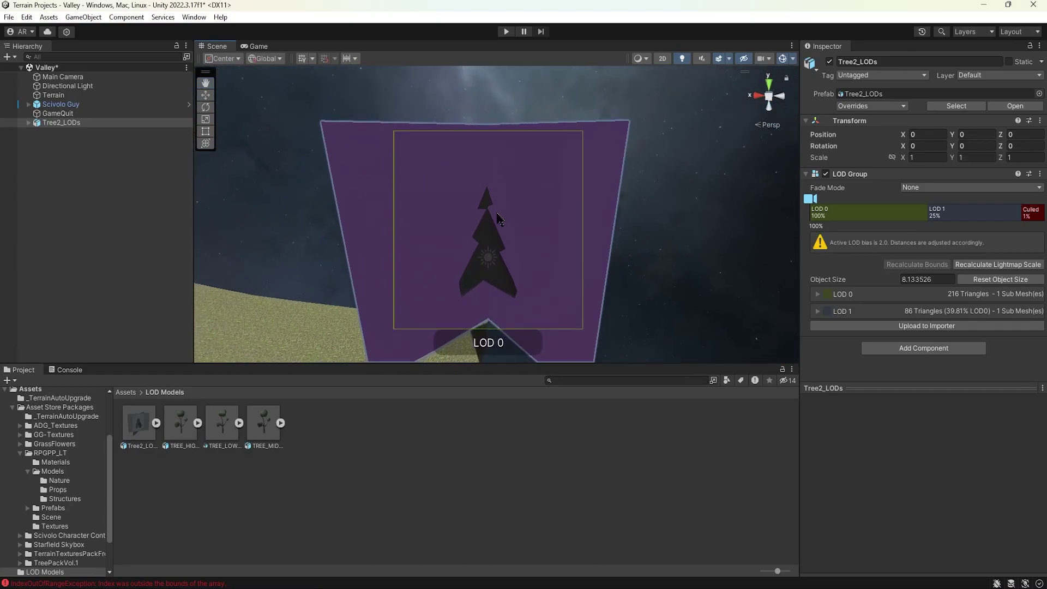
Step: Expand Tree2_LODs and examine its Tree2_LOD00, Tree2_LOD01 and Tree2_LOD02 children in turn
{"action": "left_click", "coordinate": [39, 131]}
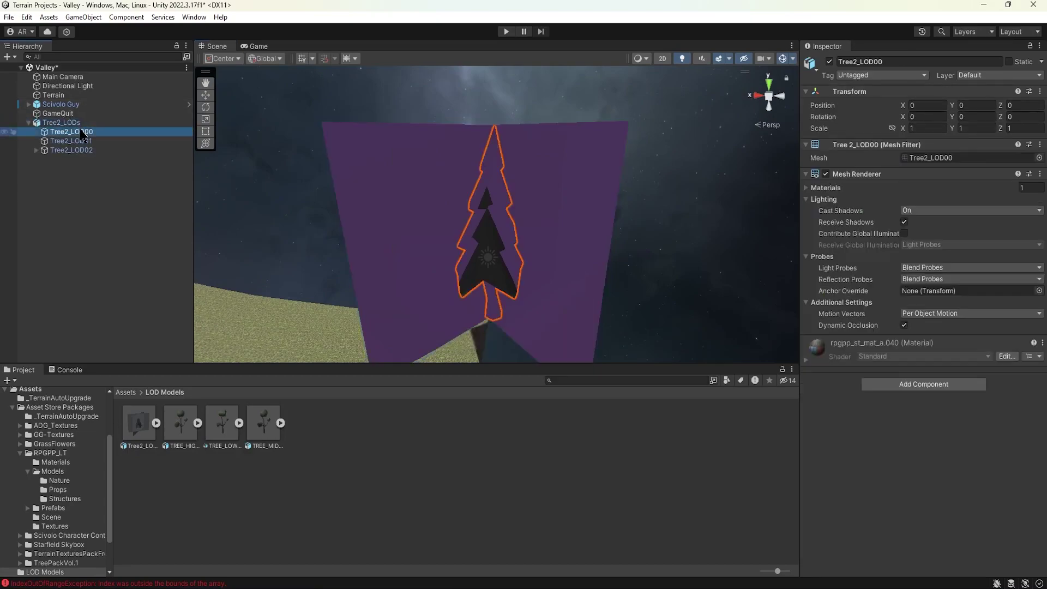
{"action": "key", "text": "f"}
{"action": "left_click", "coordinate": [76, 141]}
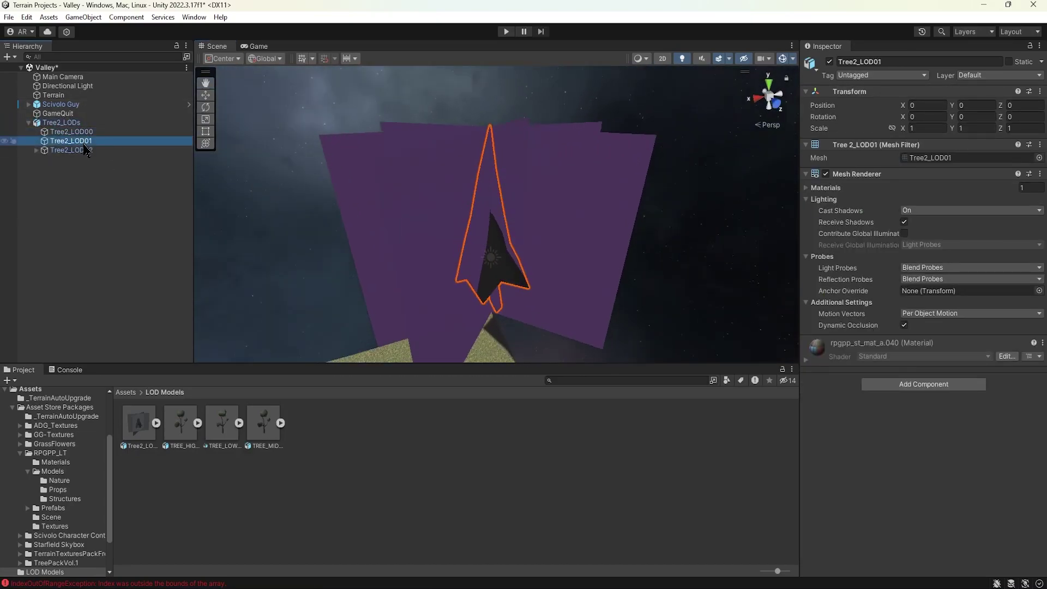
{"action": "left_click", "coordinate": [76, 151]}
{"action": "left_click_drag", "start_coordinate": [394, 192], "coordinate": [359, 272], "text": "alt"}
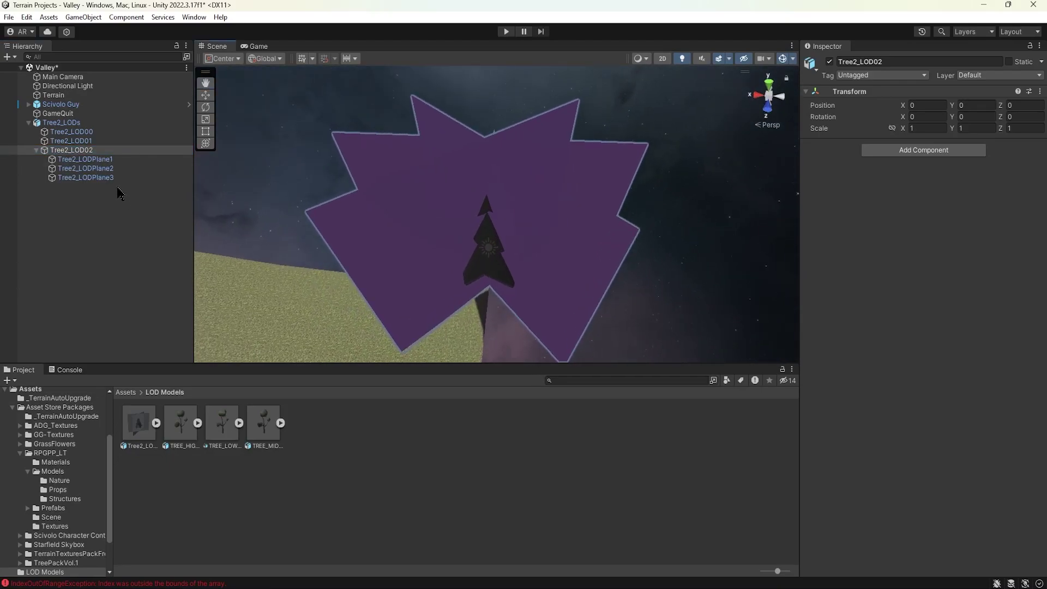
Step: Examine Tree2_LODPlane1 in the scene and the contents of the imported Tree2_LODs asset
{"action": "left_click", "coordinate": [99, 159]}
{"action": "left_click_drag", "start_coordinate": [514, 250], "coordinate": [525, 215], "text": "alt"}
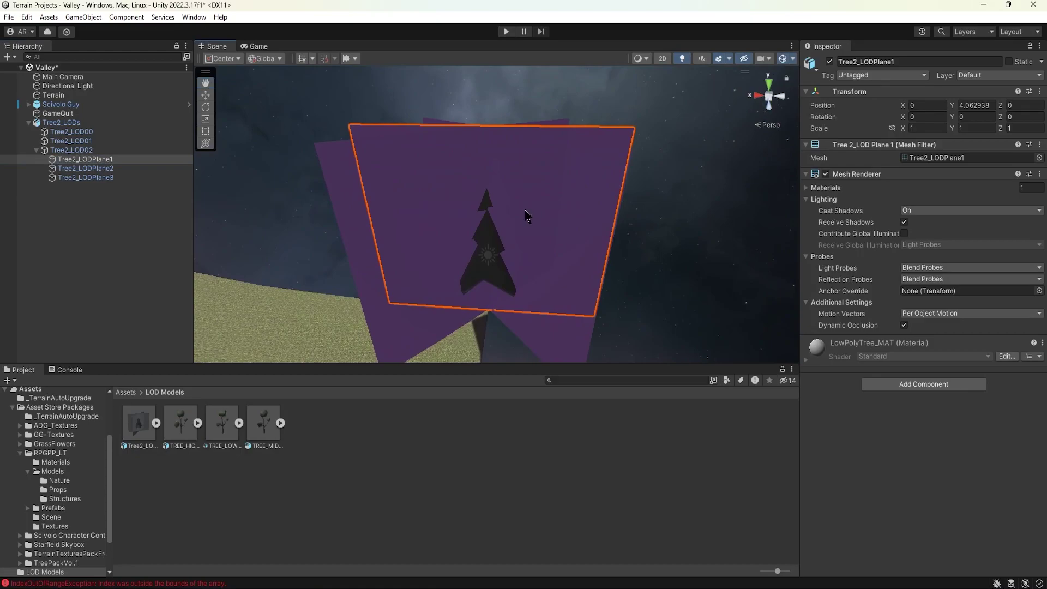
{"action": "left_click", "coordinate": [156, 424]}
{"action": "left_click", "coordinate": [156, 423]}
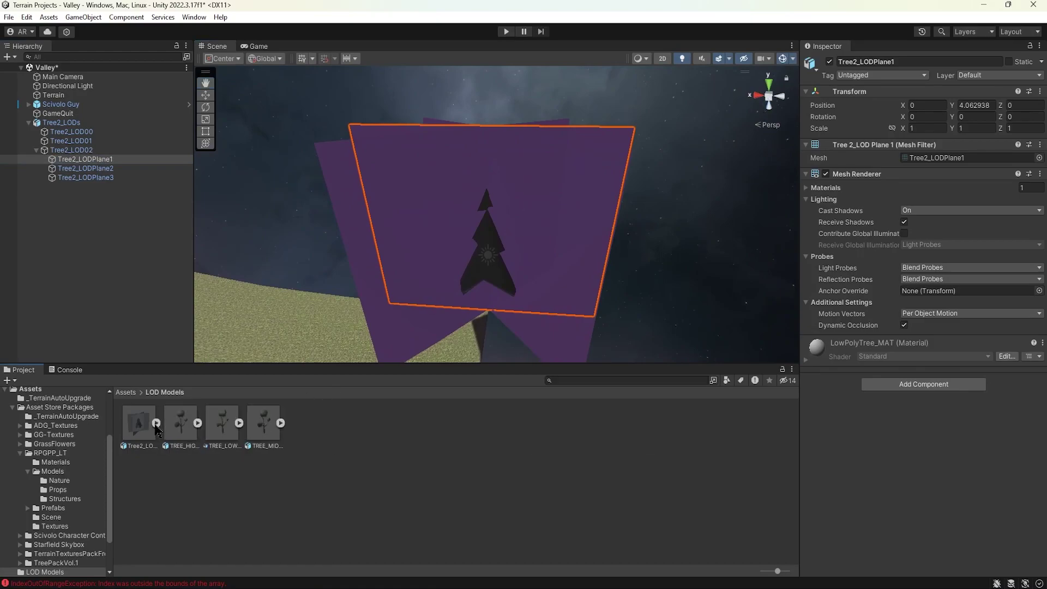
Step: Import Tree2Image.png from the Desktop into the LOD Models folder
{"action": "right_click", "coordinate": [255, 491]}
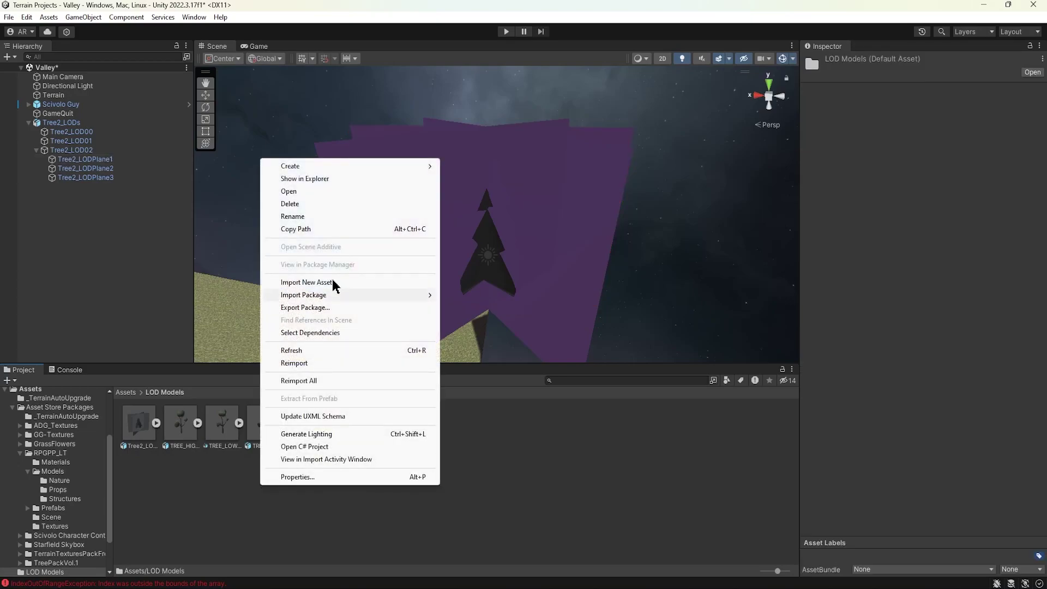
{"action": "mouse_move", "coordinate": [329, 170]}
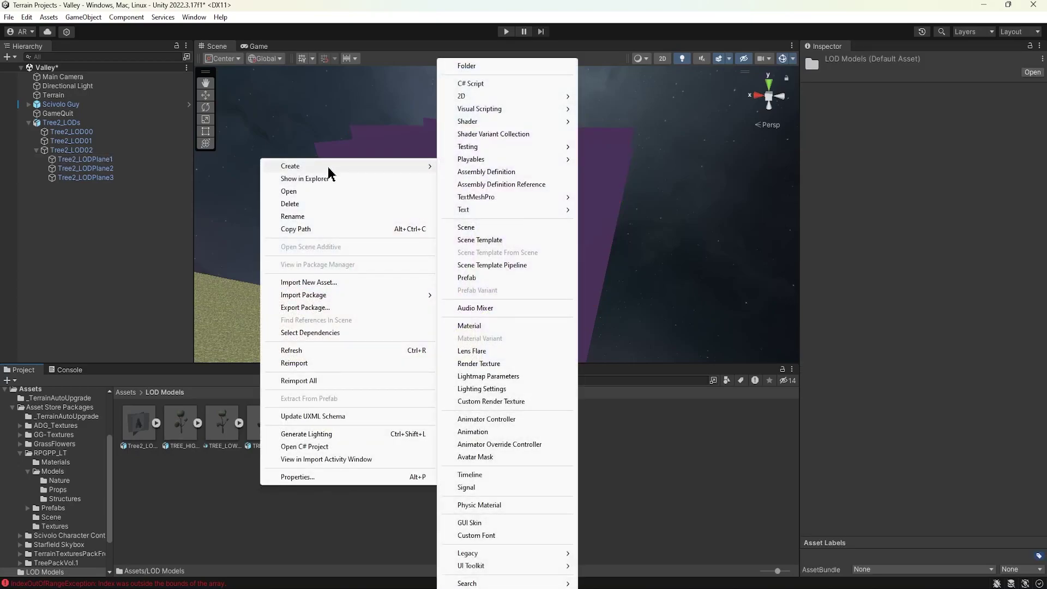
{"action": "left_click", "coordinate": [402, 282]}
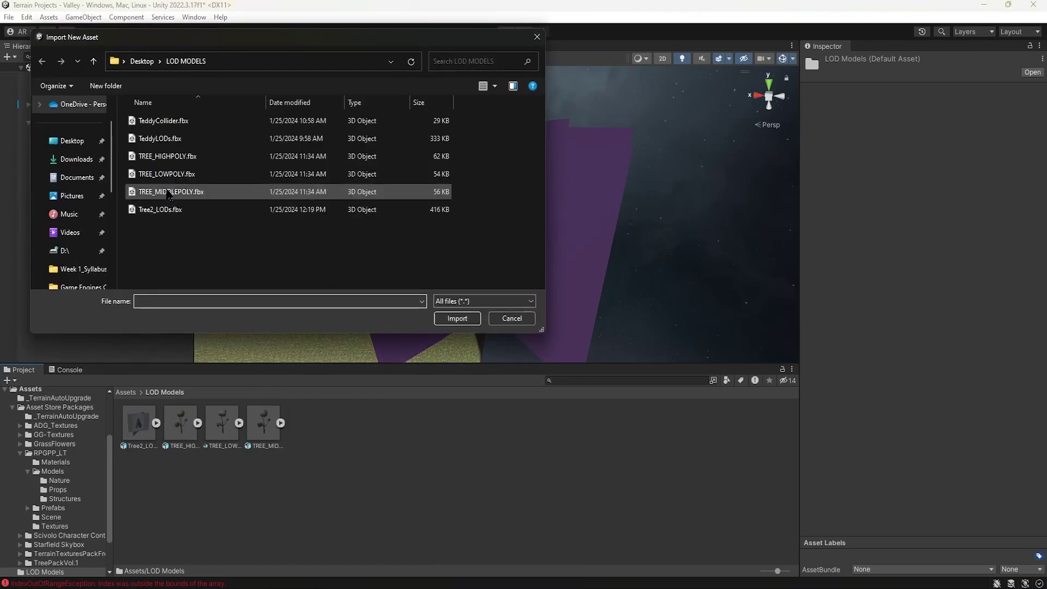
{"action": "left_click", "coordinate": [72, 140]}
{"action": "scroll", "coordinate": [182, 188], "scroll_direction": "down", "scroll_amount": 5}
{"action": "scroll", "coordinate": [182, 188], "scroll_direction": "down", "scroll_amount": 1}
{"action": "double_click", "coordinate": [181, 264]}
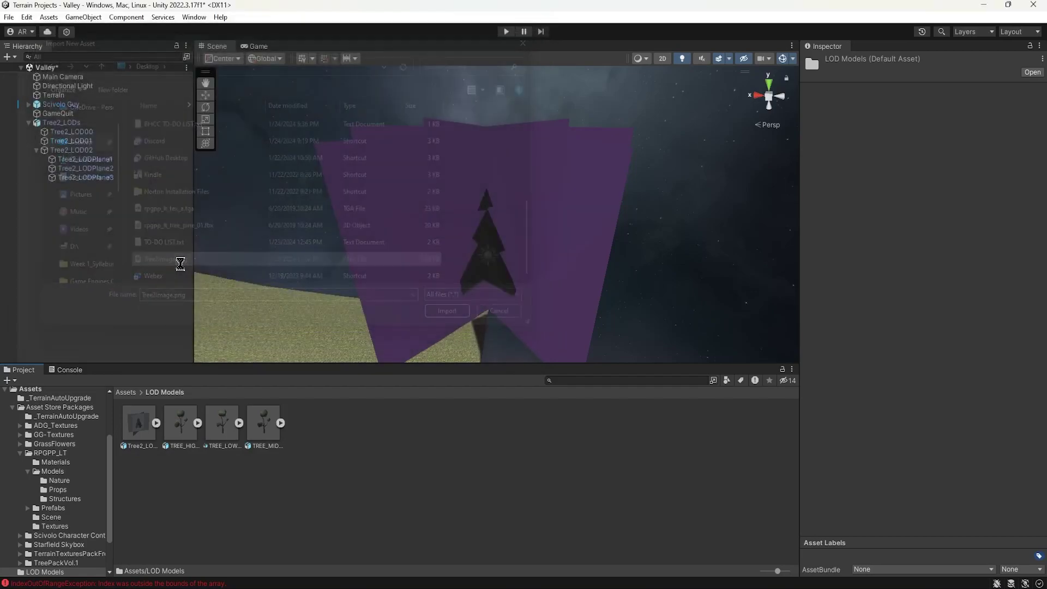
Step: Look at the tree up close in the scene and select Tree2_LODPlane1 to check its material
{"action": "left_click_drag", "start_coordinate": [478, 250], "coordinate": [499, 172], "text": "alt"}
{"action": "left_click", "coordinate": [93, 159]}
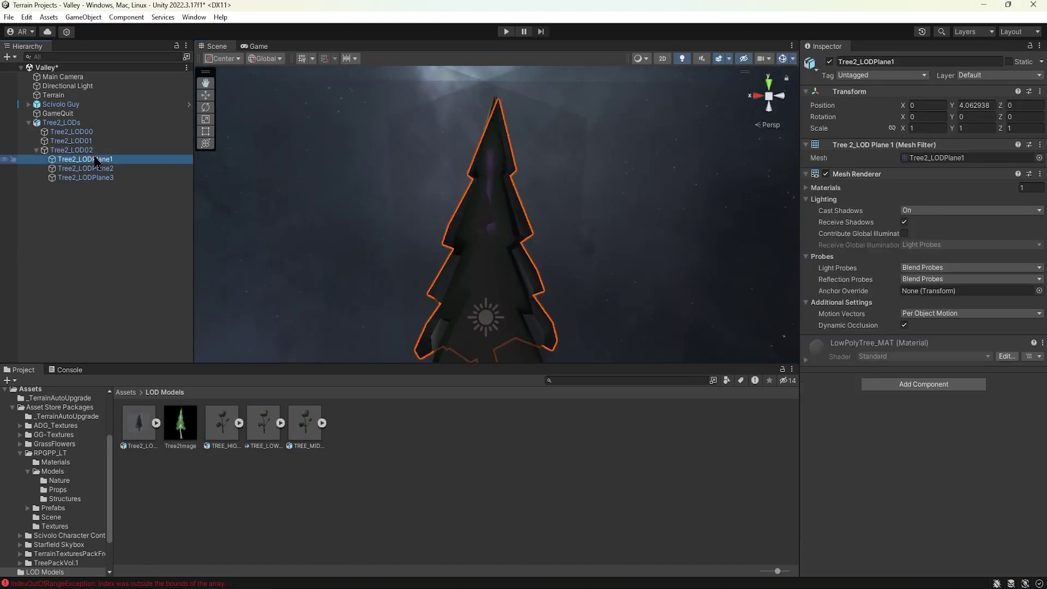
Step: Examine the plane's Standard shader, the Tree2Image import settings and the LowPolyTree_MAT material embedded in the Tree2_LODs asset
{"action": "left_click", "coordinate": [1006, 356]}
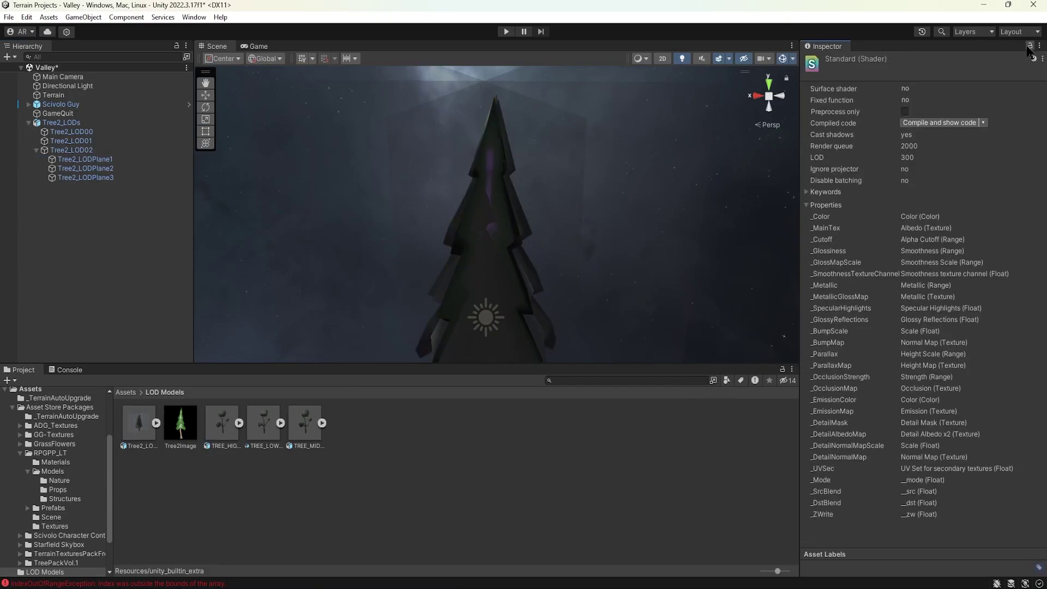
{"action": "left_click", "coordinate": [180, 424]}
{"action": "left_click", "coordinate": [155, 423]}
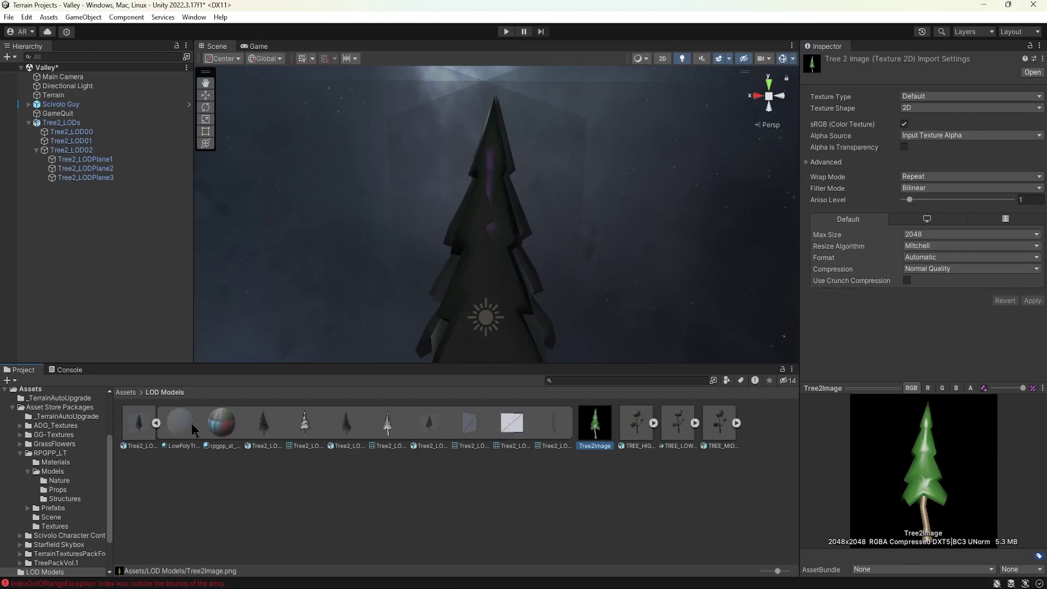
{"action": "left_click", "coordinate": [184, 426]}
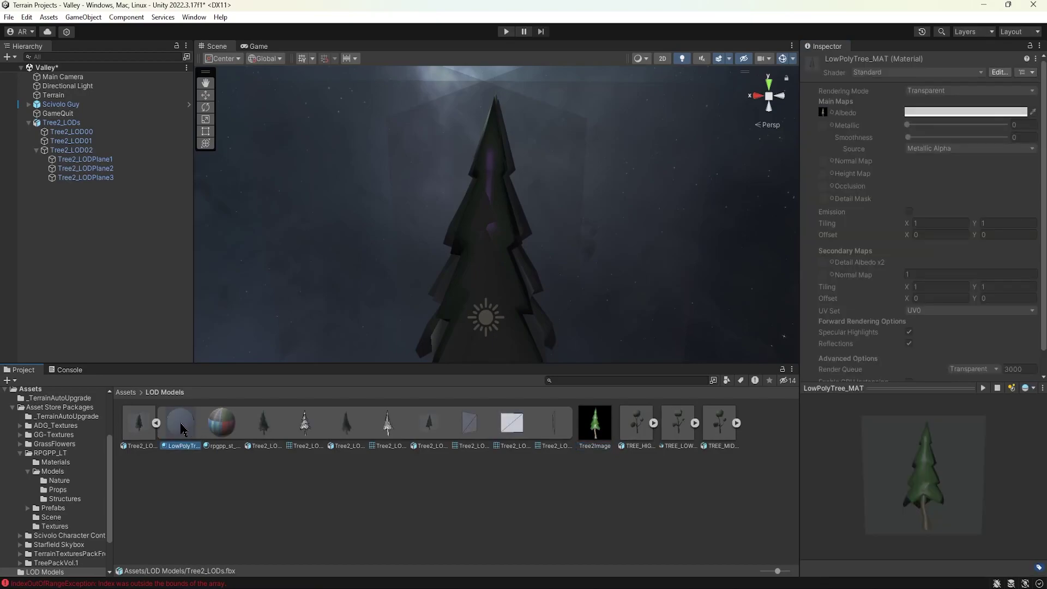
Step: Extract the embedded materials of the Tree2_LODs asset into the LOD Models folder
{"action": "left_click", "coordinate": [143, 426]}
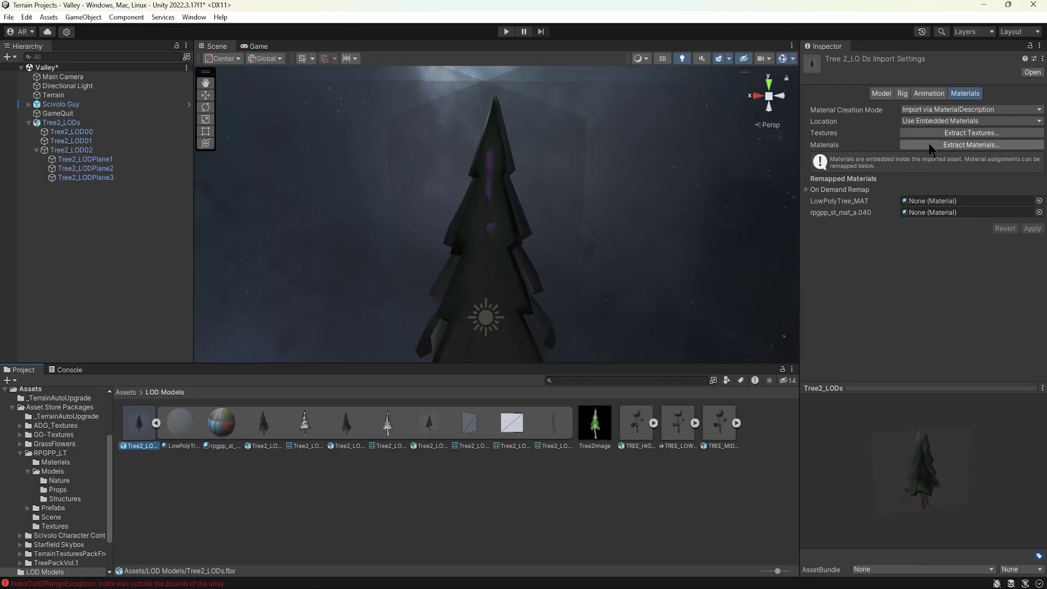
{"action": "left_click", "coordinate": [930, 148]}
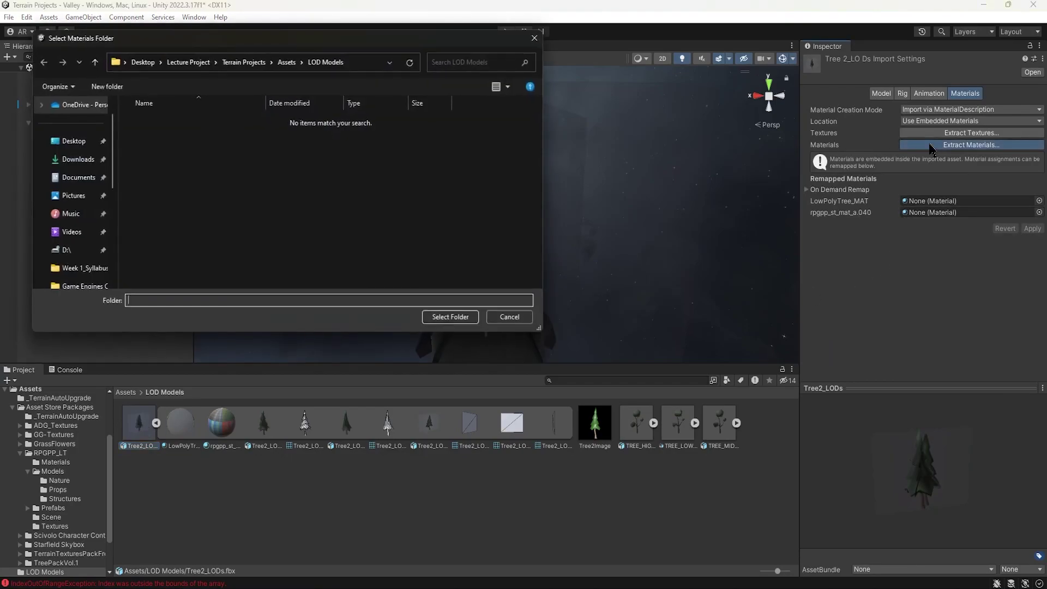
{"action": "left_click", "coordinate": [470, 321]}
{"action": "left_click", "coordinate": [239, 423]}
Step: Set the rendering mode of the extracted LowPolyTree_MAT material to Cutout and check the tree in the scene
{"action": "left_click", "coordinate": [141, 431]}
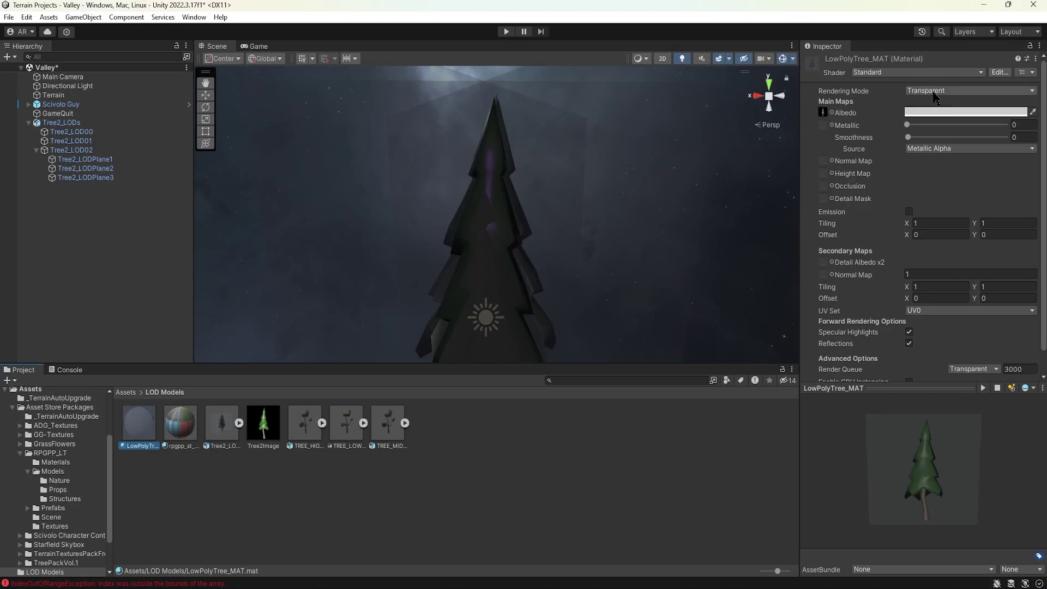
{"action": "left_click", "coordinate": [945, 93]}
{"action": "left_click", "coordinate": [935, 116]}
{"action": "scroll", "coordinate": [564, 229], "scroll_direction": "down", "scroll_amount": 5}
{"action": "right_click_drag", "start_coordinate": [547, 227], "coordinate": [480, 208]}
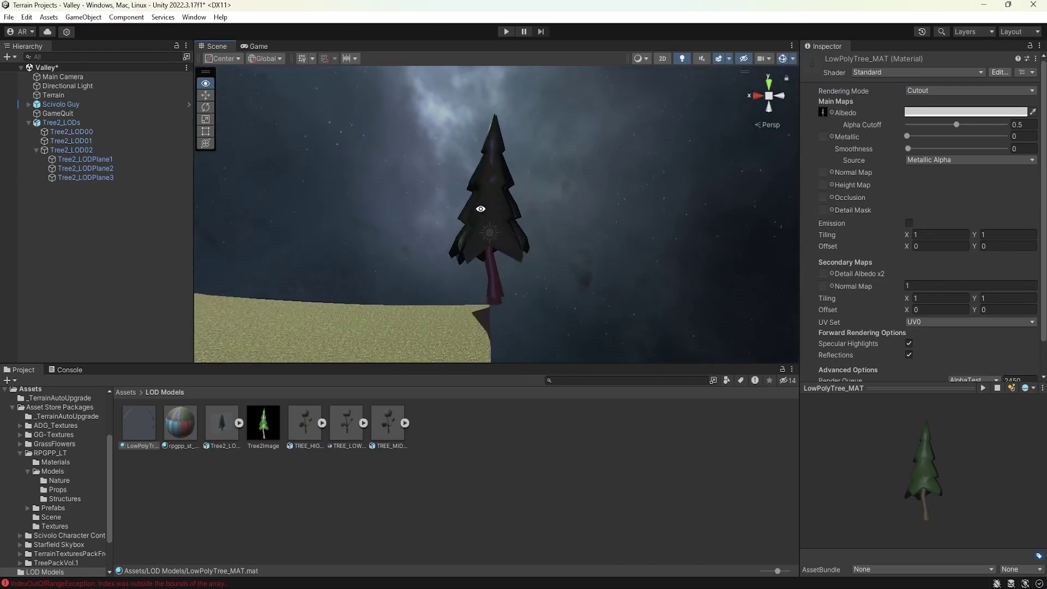
Step: Examine Tree2_LODPlane1, Tree2_LOD00, Tree2_LOD01 and Tree2_LOD02 in the scene from different angles
{"action": "left_click", "coordinate": [100, 161]}
{"action": "left_click_drag", "start_coordinate": [513, 199], "coordinate": [413, 197], "text": "alt"}
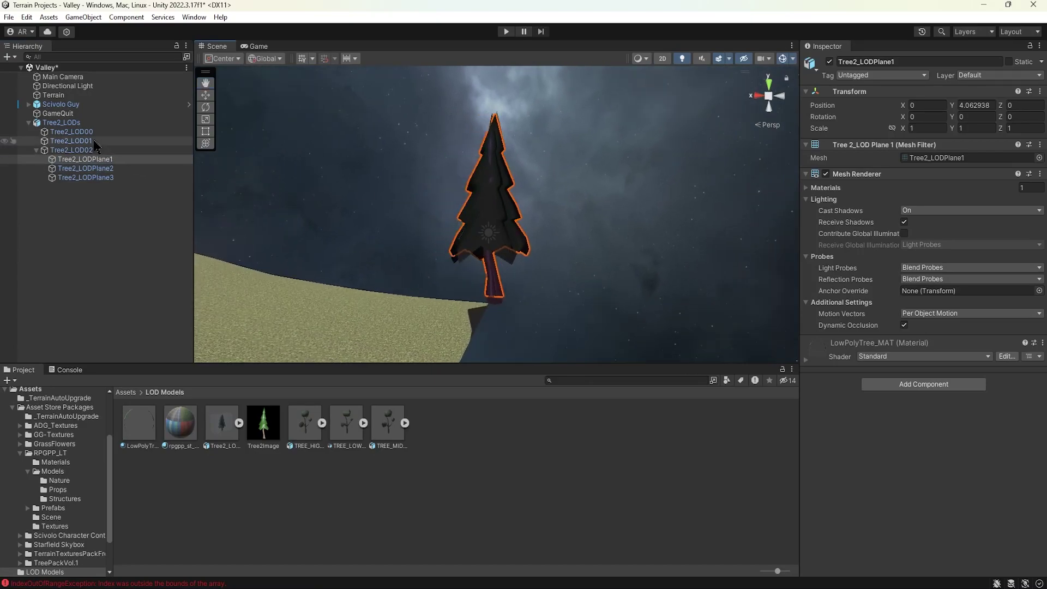
{"action": "left_click", "coordinate": [73, 132]}
{"action": "left_click", "coordinate": [79, 141]}
{"action": "left_click", "coordinate": [86, 152]}
{"action": "left_click_drag", "start_coordinate": [473, 219], "coordinate": [429, 257], "text": "alt"}
{"action": "left_click", "coordinate": [106, 160]}
{"action": "left_click", "coordinate": [523, 455]}
{"action": "left_click_drag", "start_coordinate": [491, 305], "coordinate": [589, 210], "text": "alt"}
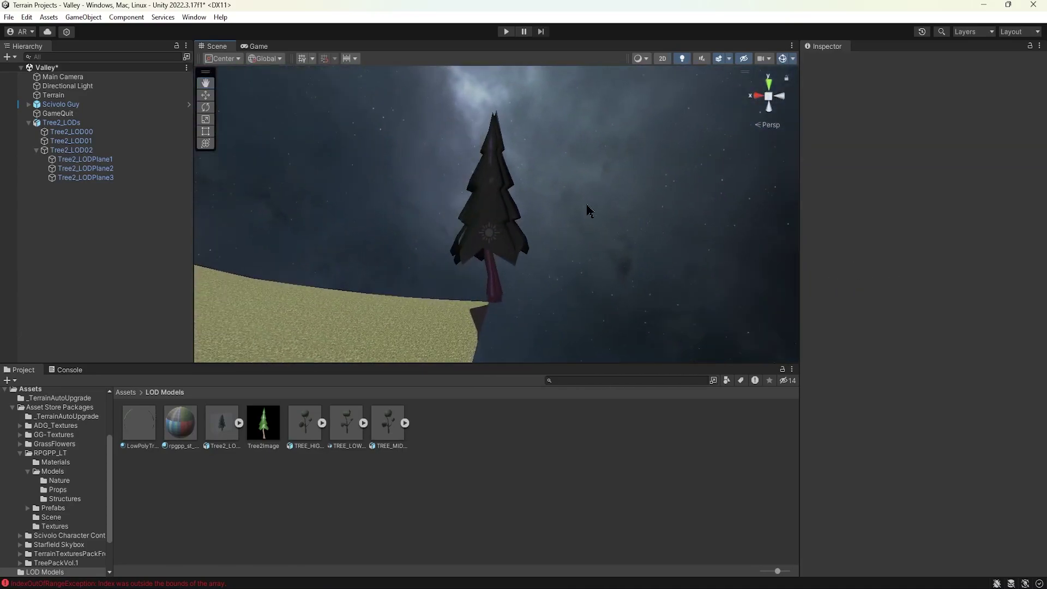
Step: Change the shader of Tree2_LODPlane1's LowPolyTree_MAT material to Sprites/Default
{"action": "left_click", "coordinate": [87, 158]}
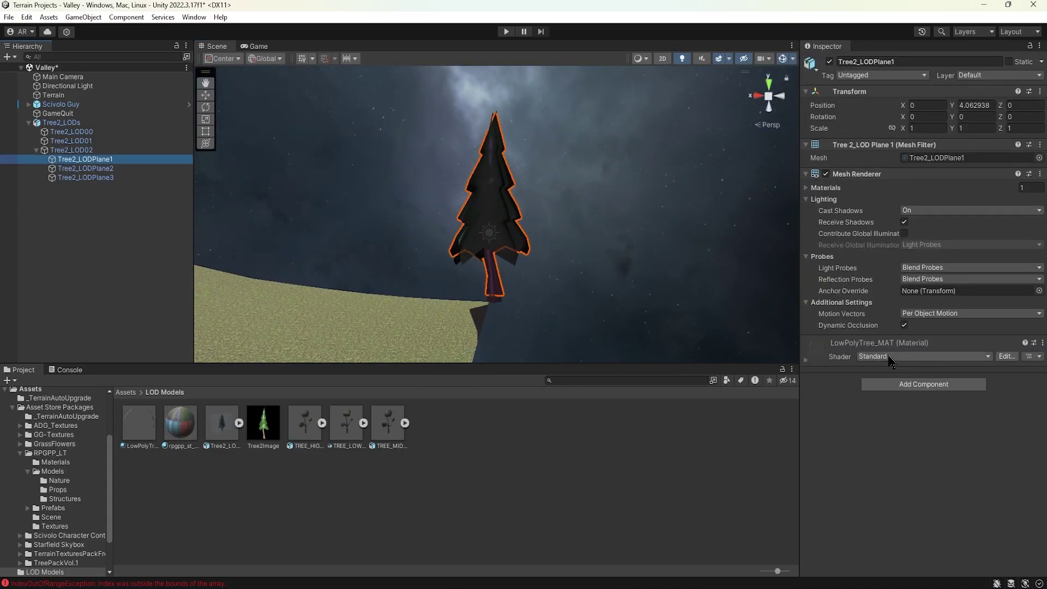
{"action": "left_click", "coordinate": [888, 356]}
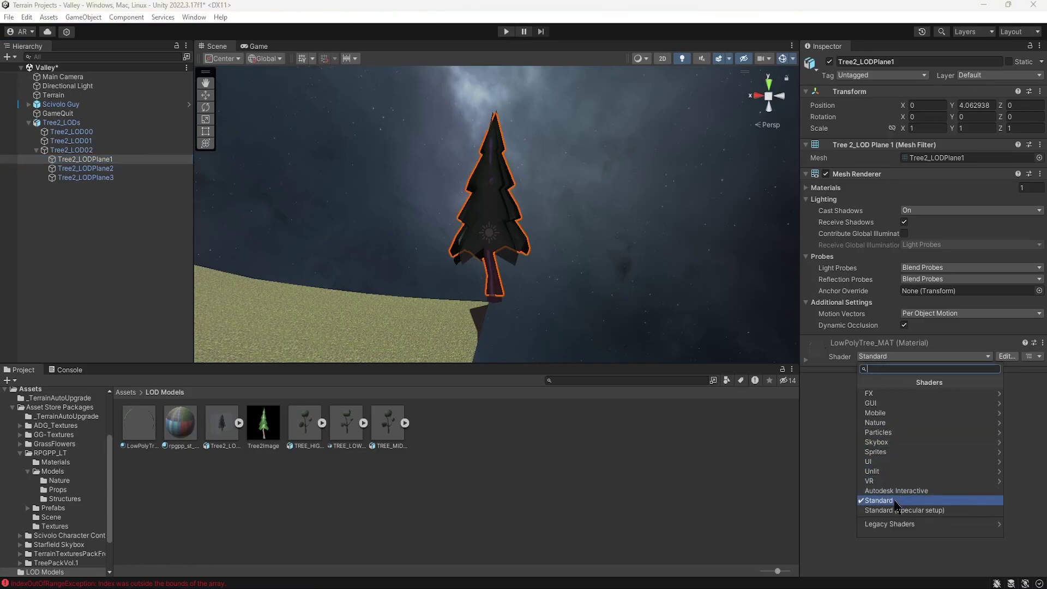
{"action": "left_click", "coordinate": [900, 451]}
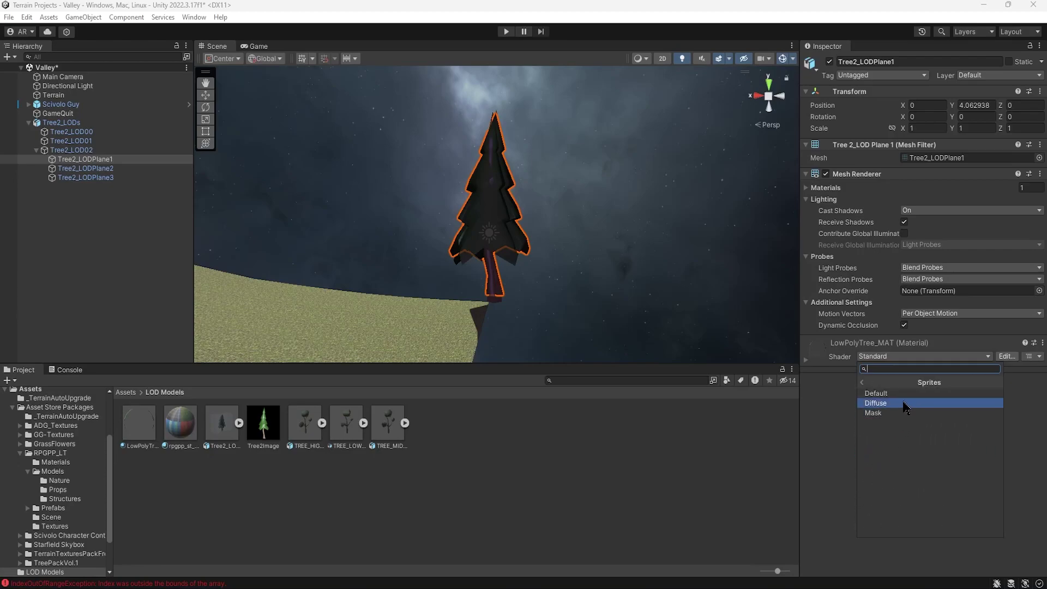
{"action": "left_click", "coordinate": [894, 393]}
{"action": "mouse_move", "coordinate": [597, 291]}
{"action": "left_mouse_down", "text": "alt"}
{"action": "mouse_move", "coordinate": [544, 278]}
{"action": "mouse_move", "coordinate": [57, 283]}
{"action": "mouse_move", "coordinate": [408, 317]}
{"action": "mouse_move", "coordinate": [598, 301]}
{"action": "left_mouse_up", "text": "alt"}
Step: Set the LOD Group of Tree2_LODs to start LOD 1 at about 47% and Culled at about 7%, and check both levels' renderers
{"action": "left_click", "coordinate": [62, 125]}
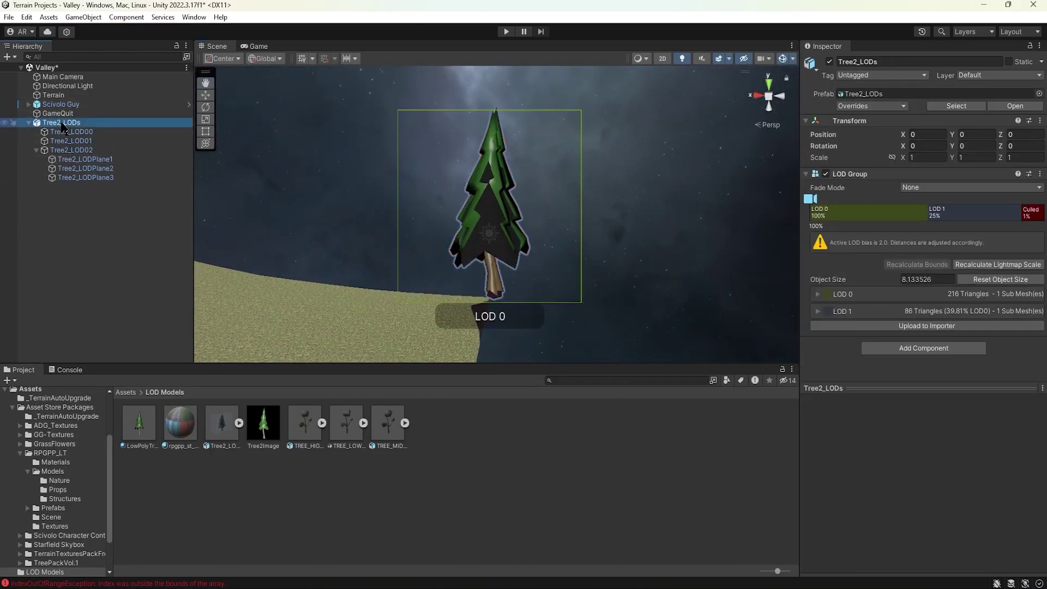
{"action": "left_click_drag", "start_coordinate": [1015, 217], "coordinate": [879, 214]}
{"action": "left_click", "coordinate": [853, 214]}
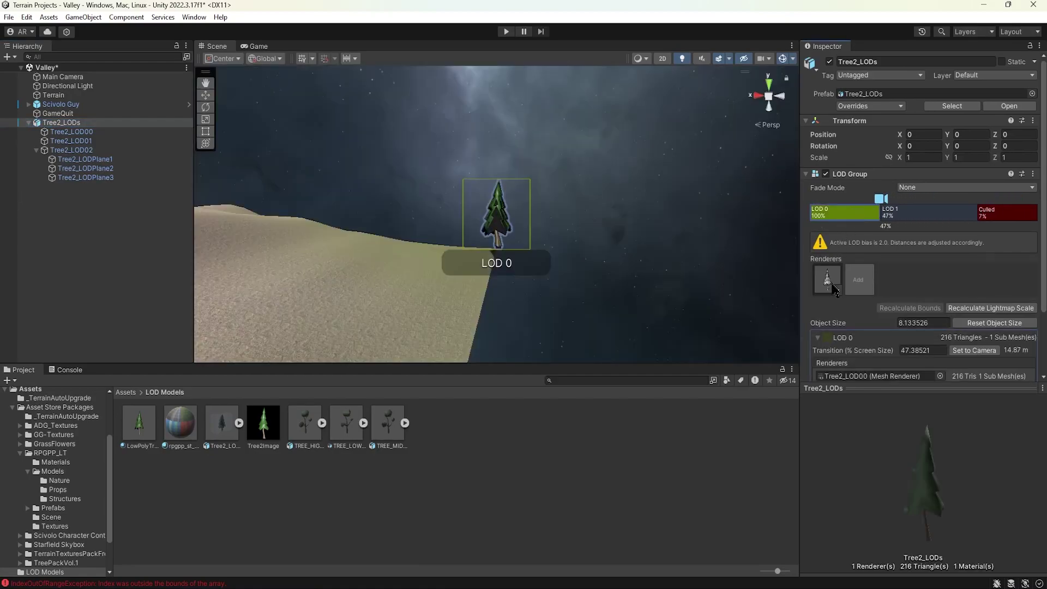
{"action": "left_click", "coordinate": [935, 217]}
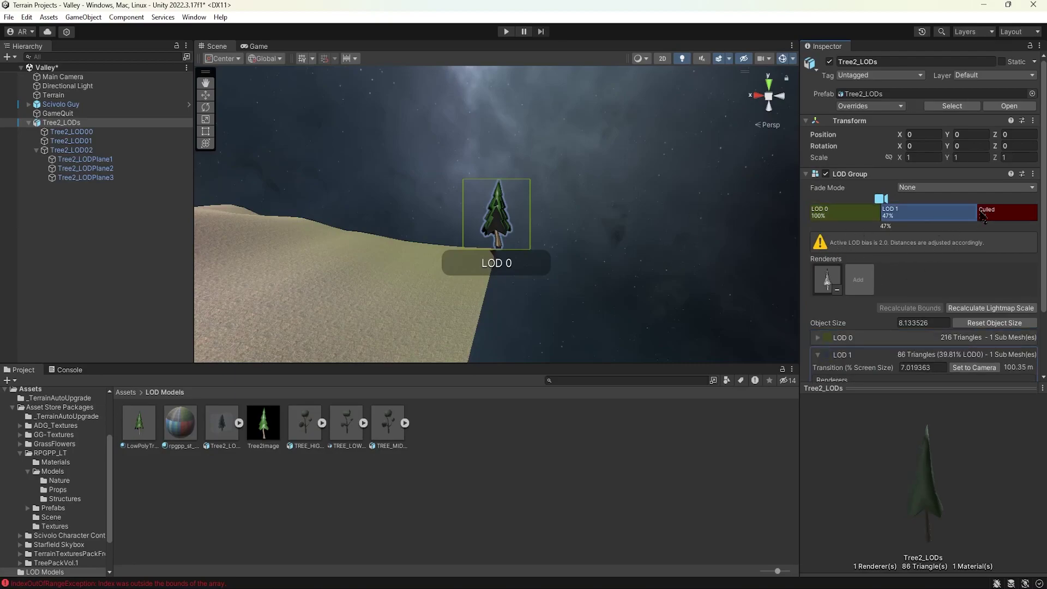
Step: Insert a new LOD 2 level before Culled in the Tree2_LODs LOD Group and start it at about 16%
{"action": "right_click", "coordinate": [979, 212]}
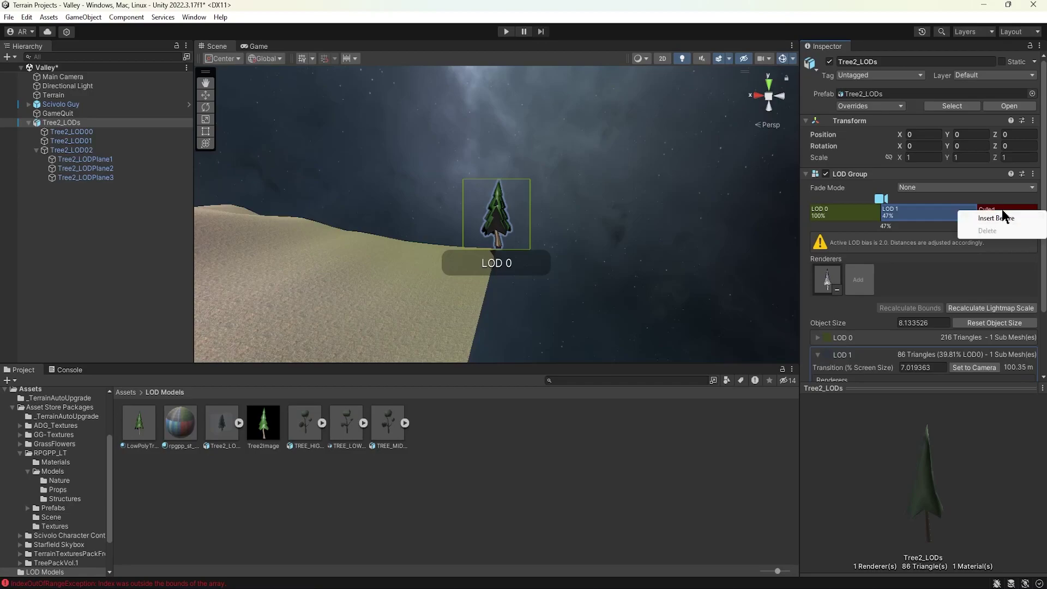
{"action": "left_click", "coordinate": [998, 218]}
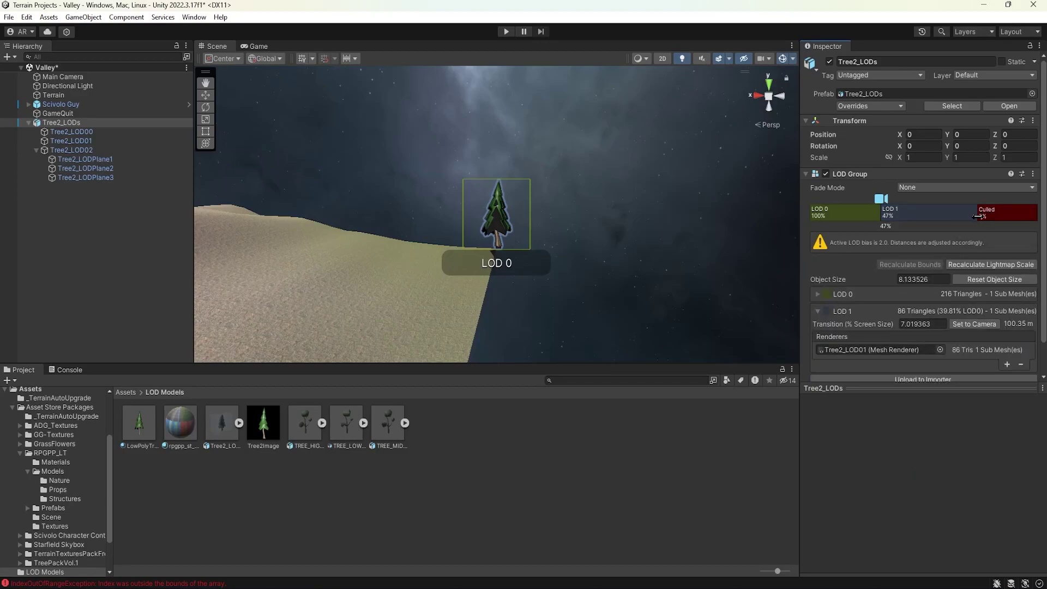
{"action": "right_click_drag", "start_coordinate": [723, 206], "coordinate": [989, 225], "text": "alt"}
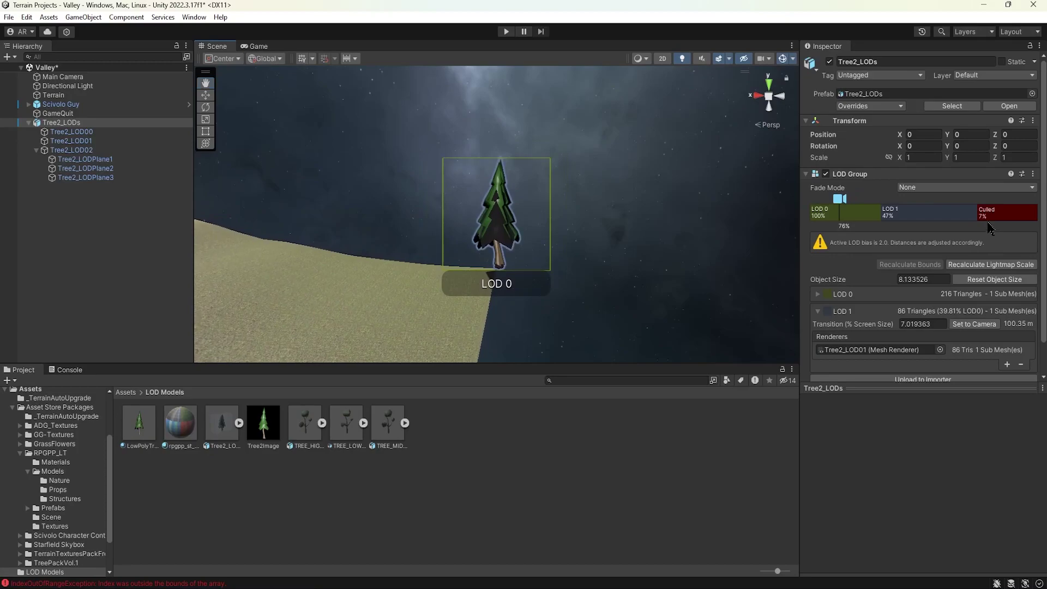
{"action": "left_click_drag", "start_coordinate": [977, 212], "coordinate": [978, 213]}
{"action": "right_click_drag", "start_coordinate": [478, 231], "coordinate": [52, 228], "text": "alt"}
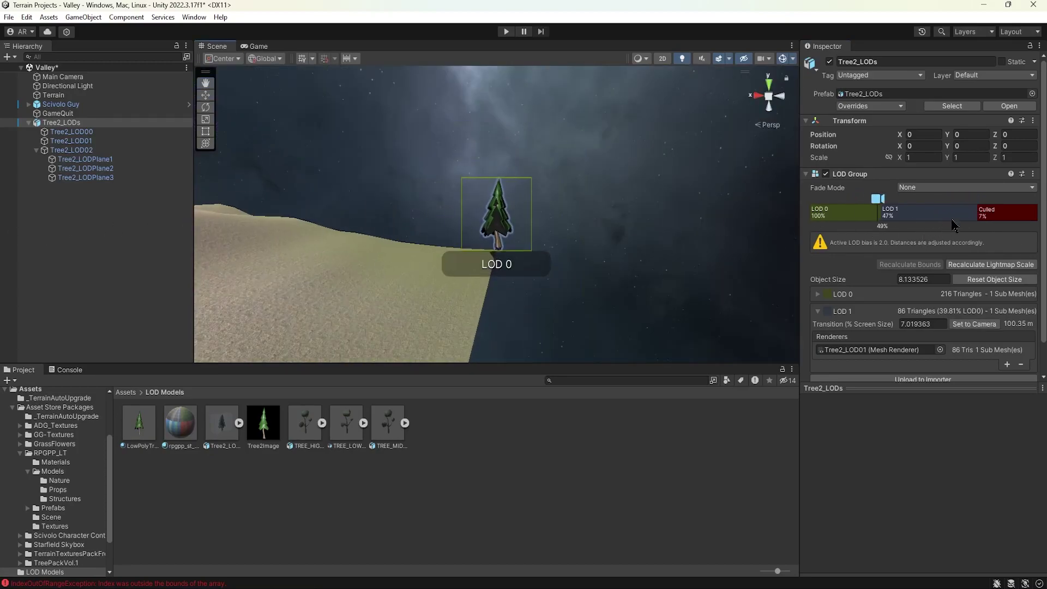
{"action": "left_click_drag", "start_coordinate": [977, 217], "coordinate": [945, 217]}
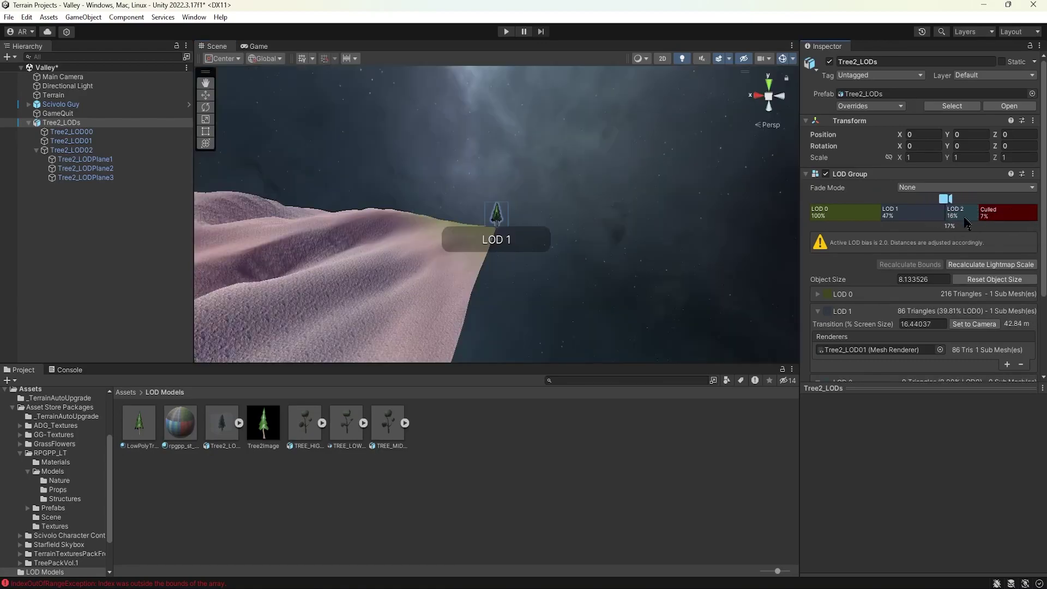
Step: Add Tree2_LODPlane1, Tree2_LODPlane2 and Tree2_LODPlane3 as the renderers of LOD 2
{"action": "left_click", "coordinate": [965, 218]}
{"action": "left_click", "coordinate": [828, 282]}
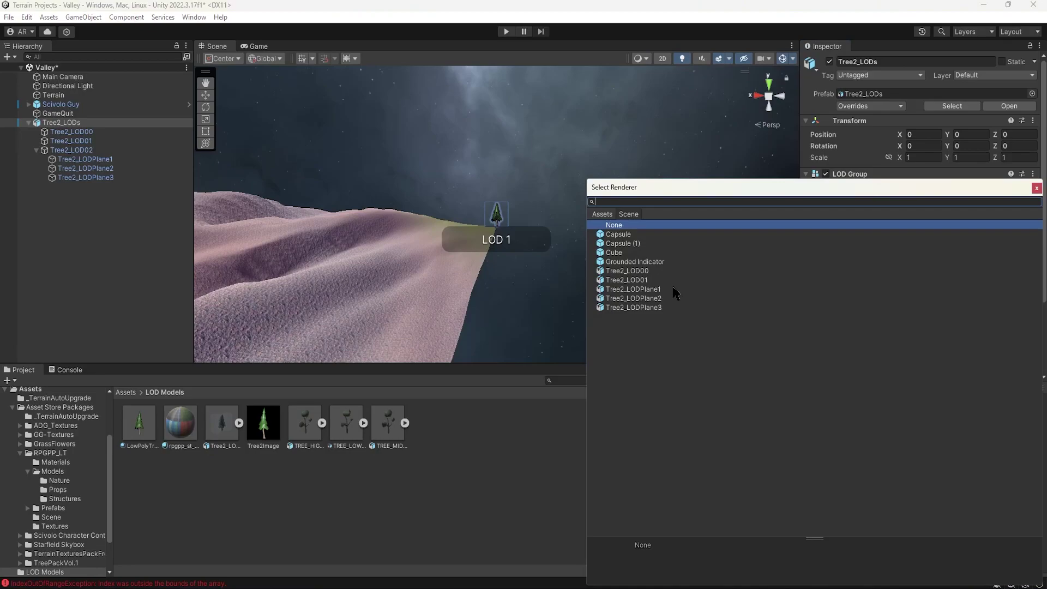
{"action": "double_click", "coordinate": [644, 292]}
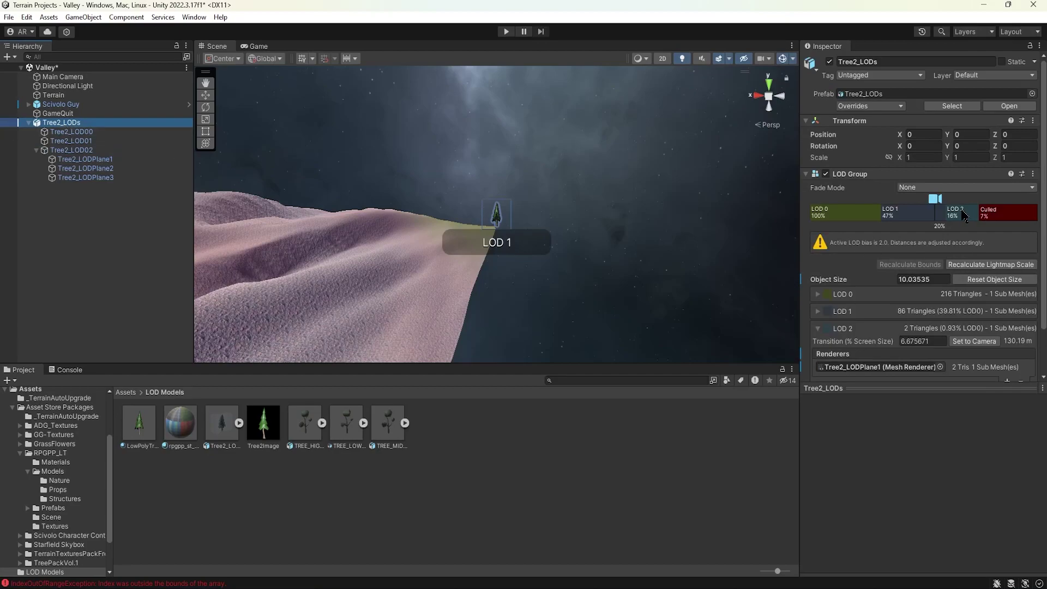
{"action": "left_click", "coordinate": [964, 215]}
{"action": "left_click", "coordinate": [859, 282]}
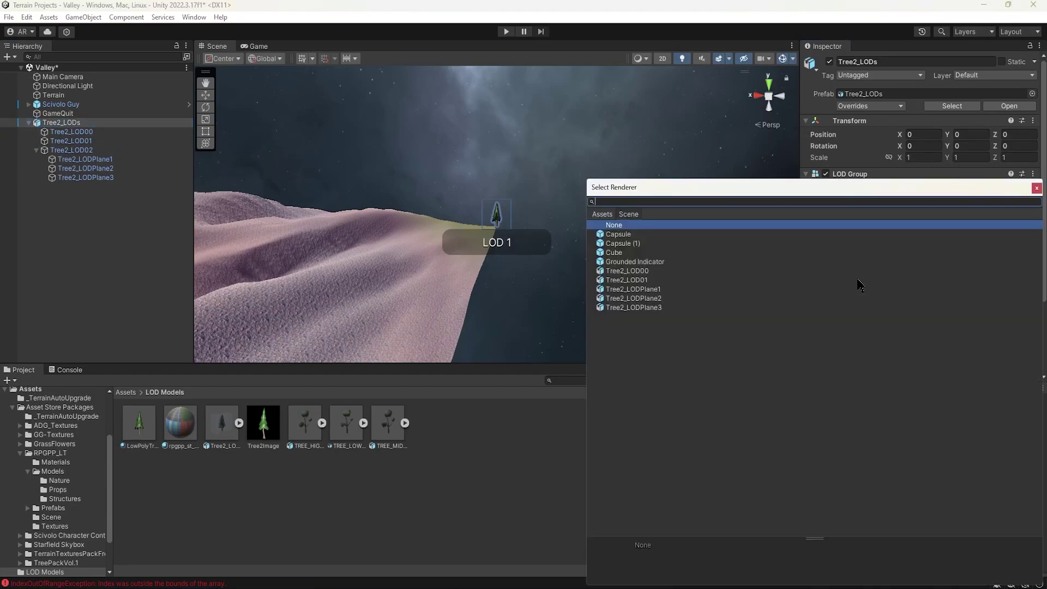
{"action": "double_click", "coordinate": [654, 296]}
{"action": "left_click", "coordinate": [879, 284]}
{"action": "double_click", "coordinate": [642, 308]}
Step: Preview how the tree switches between LOD 0, LOD 1 and LOD 2 at different viewing distances and angles
{"action": "mouse_move", "coordinate": [541, 276]}
{"action": "right_mouse_down", "text": "alt"}
{"action": "mouse_move", "coordinate": [549, 268]}
{"action": "mouse_move", "coordinate": [301, 271]}
{"action": "mouse_move", "coordinate": [363, 269]}
{"action": "right_mouse_up", "text": "alt"}
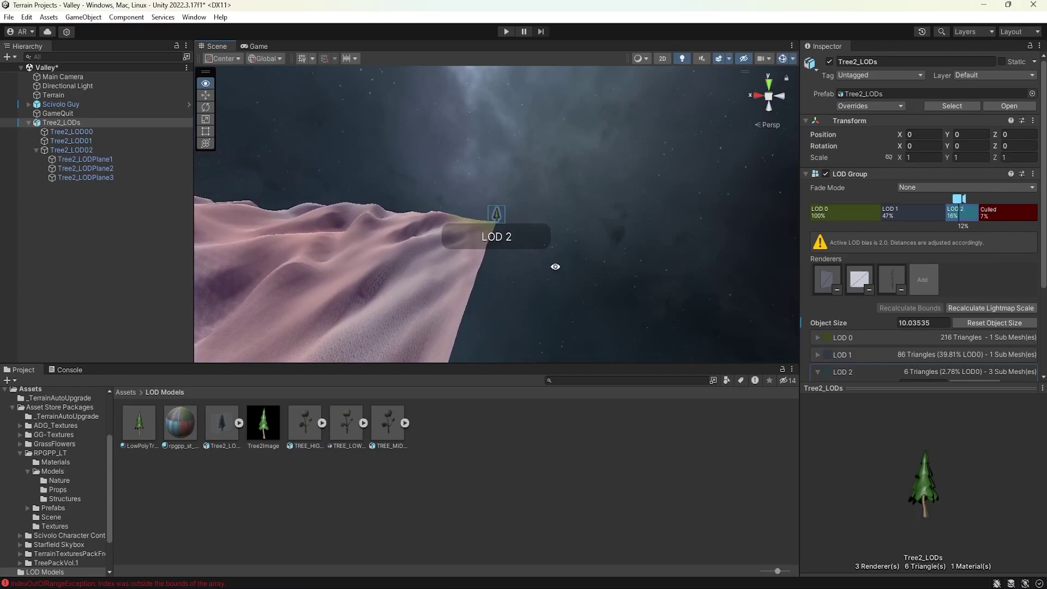
{"action": "left_click_drag", "start_coordinate": [555, 266], "coordinate": [293, 258], "text": "alt"}
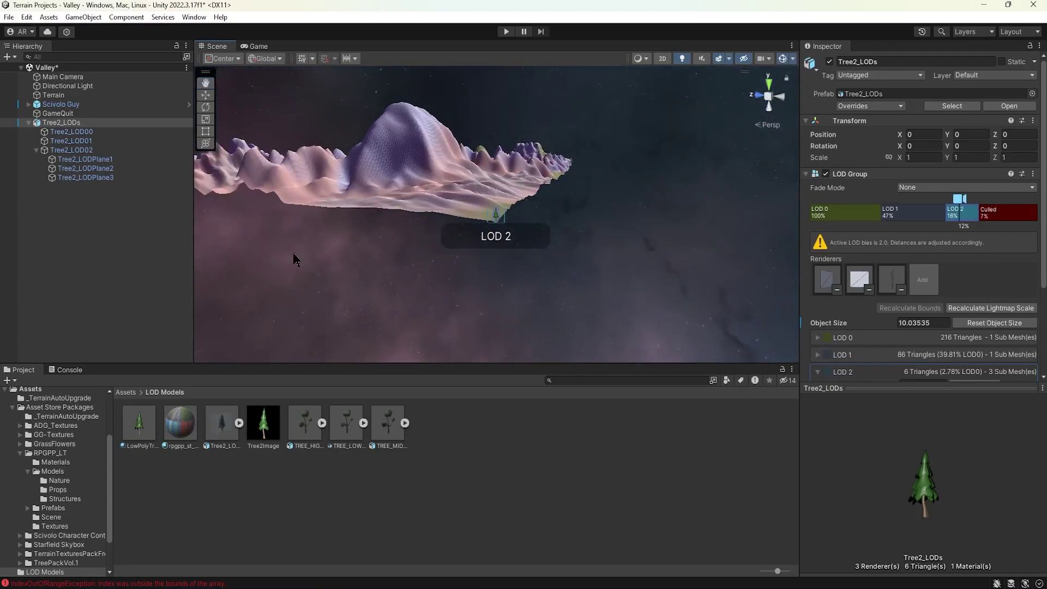
{"action": "left_click_drag", "start_coordinate": [498, 278], "coordinate": [528, 249], "text": "alt"}
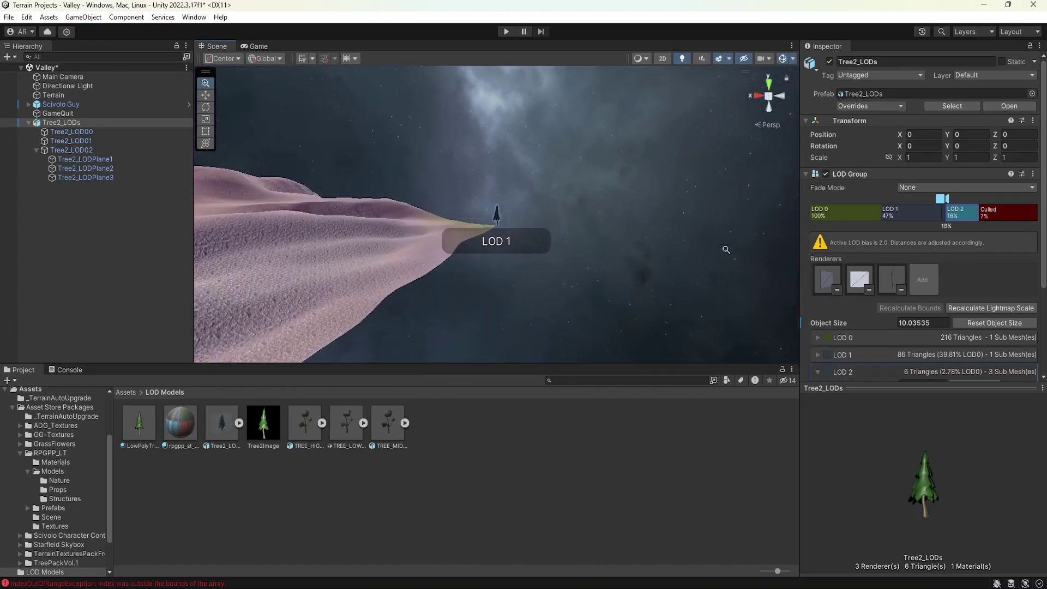
{"action": "key", "text": "f"}
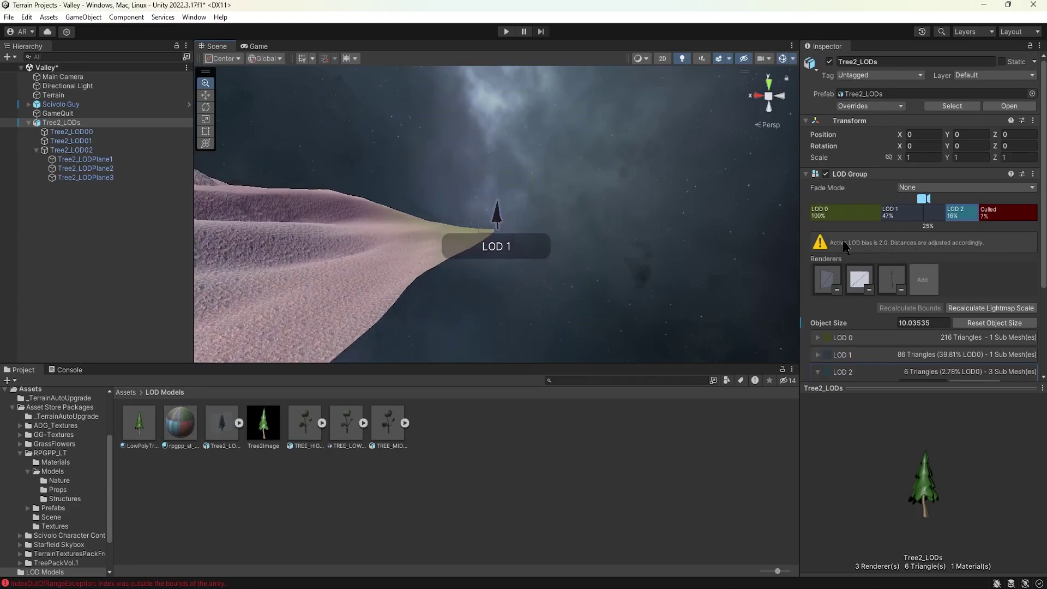
{"action": "right_click_drag", "start_coordinate": [543, 239], "coordinate": [632, 218], "text": "alt"}
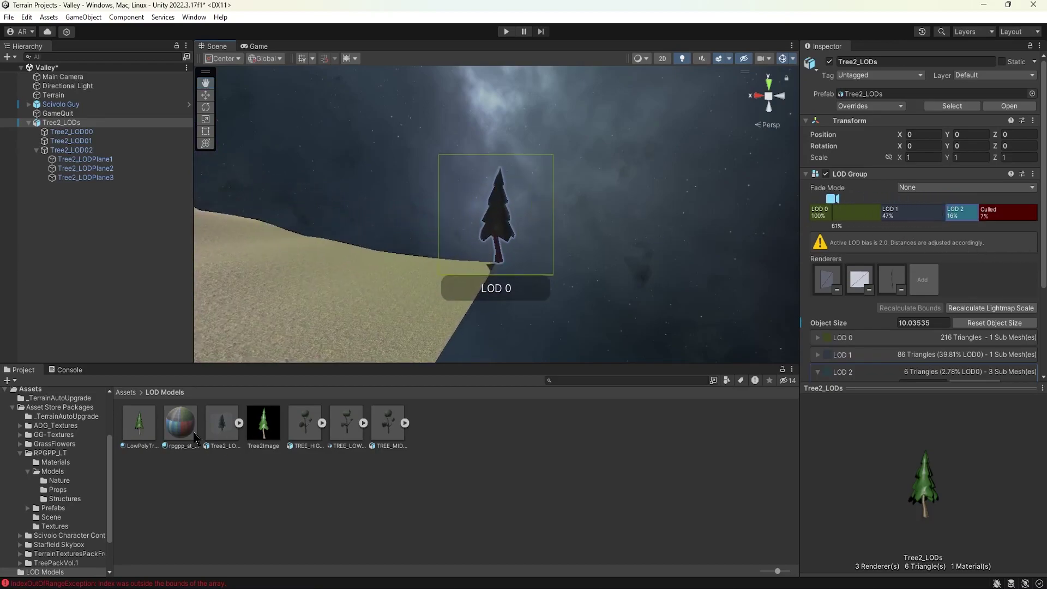
Step: Darken the tint of LowPolyTree_MAT to a grey of about 5A5A5A and compare the tree's levels at different distances
{"action": "left_click", "coordinate": [152, 431]}
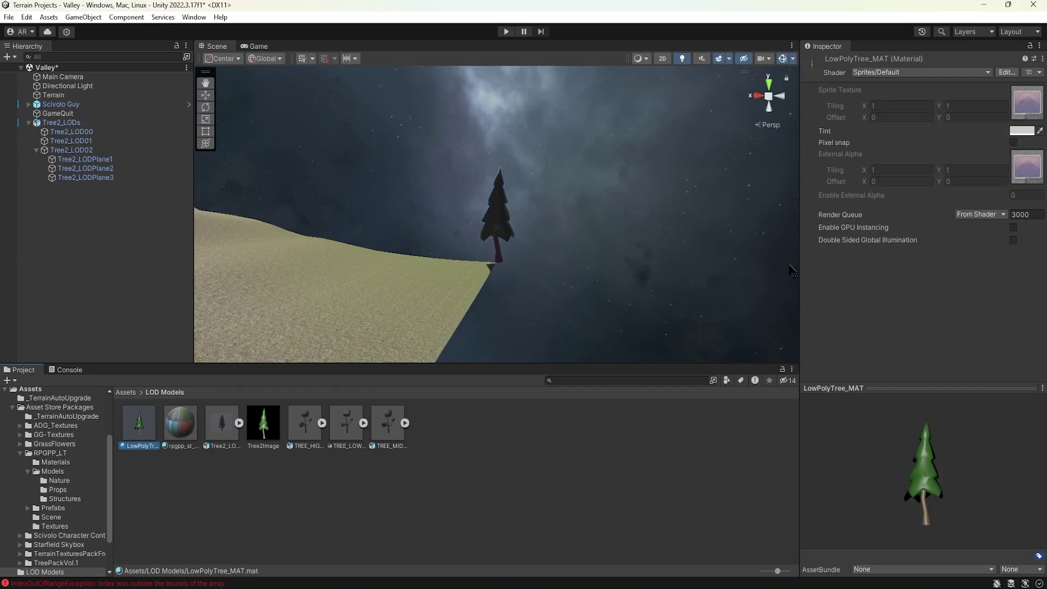
{"action": "left_click", "coordinate": [1021, 131]}
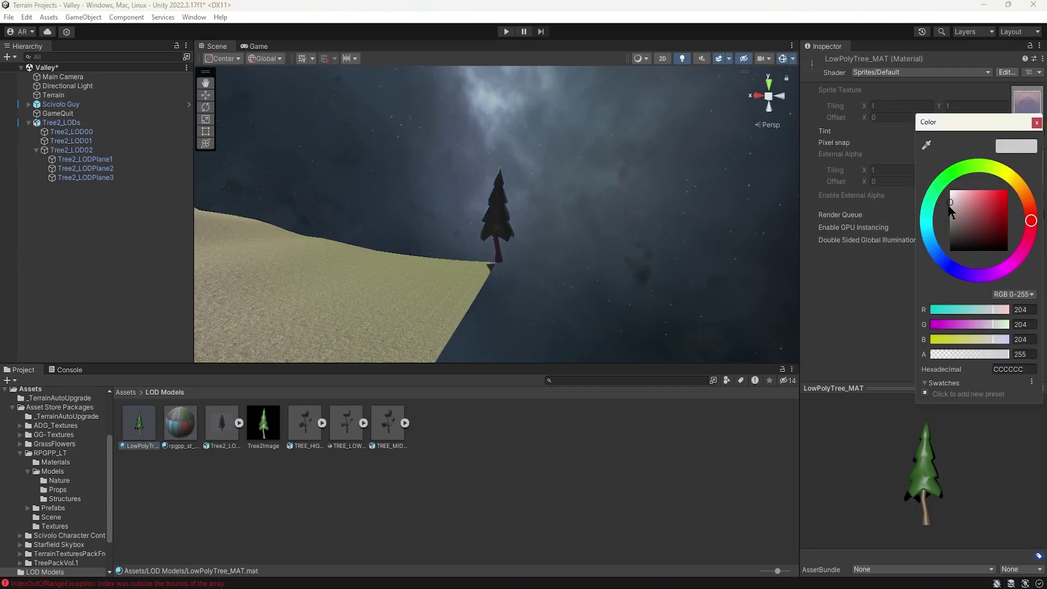
{"action": "left_click_drag", "start_coordinate": [957, 207], "coordinate": [930, 232]}
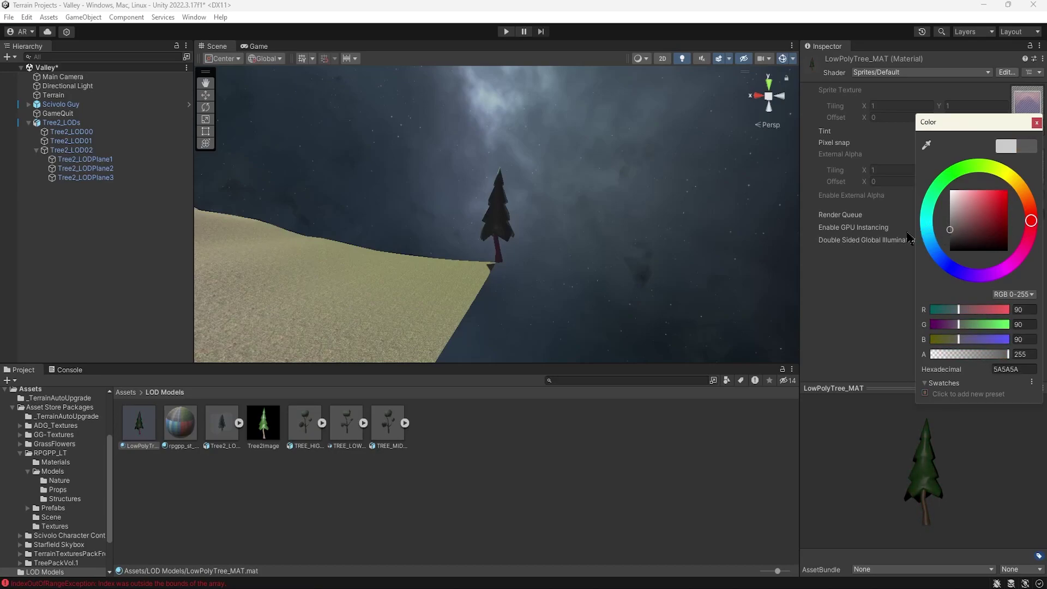
{"action": "left_click", "coordinate": [1037, 122]}
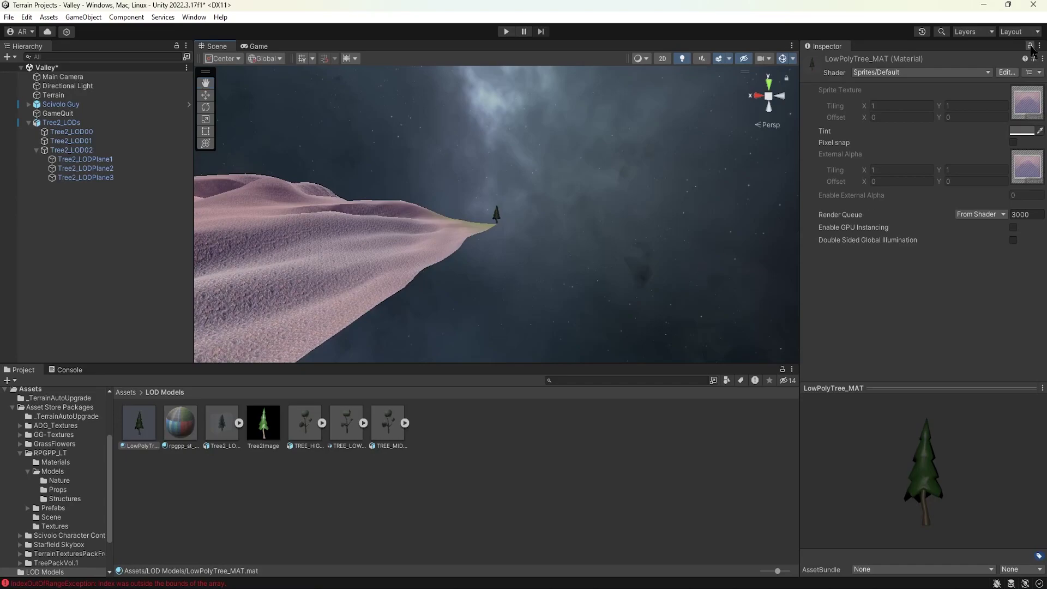
{"action": "left_click", "coordinate": [1022, 131]}
{"action": "left_click_drag", "start_coordinate": [952, 229], "coordinate": [948, 233]}
{"action": "right_click_drag", "start_coordinate": [579, 231], "coordinate": [102, 243], "text": "alt"}
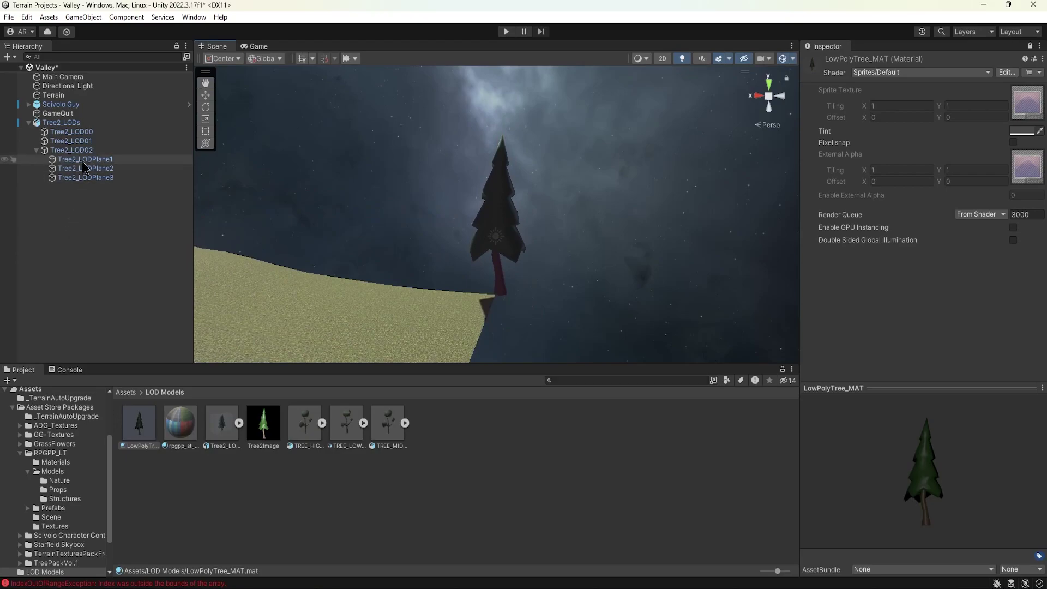
Step: Collapse Tree2_LOD02 and unlock the Inspector to show the LOD Group settings of Tree2_LODs
{"action": "left_click", "coordinate": [60, 123]}
{"action": "left_click", "coordinate": [36, 150]}
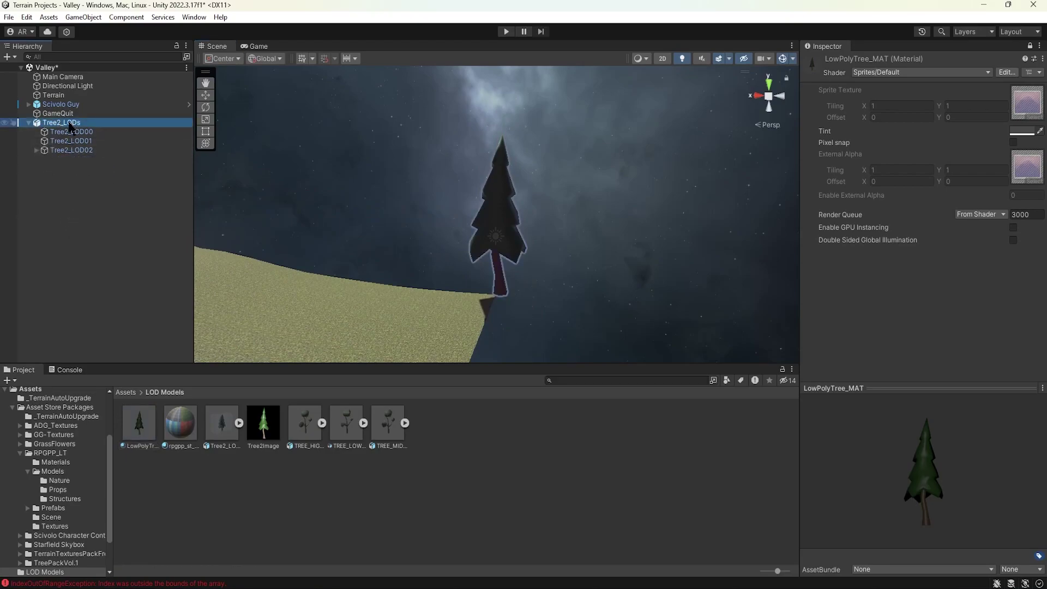
{"action": "left_click", "coordinate": [1030, 46]}
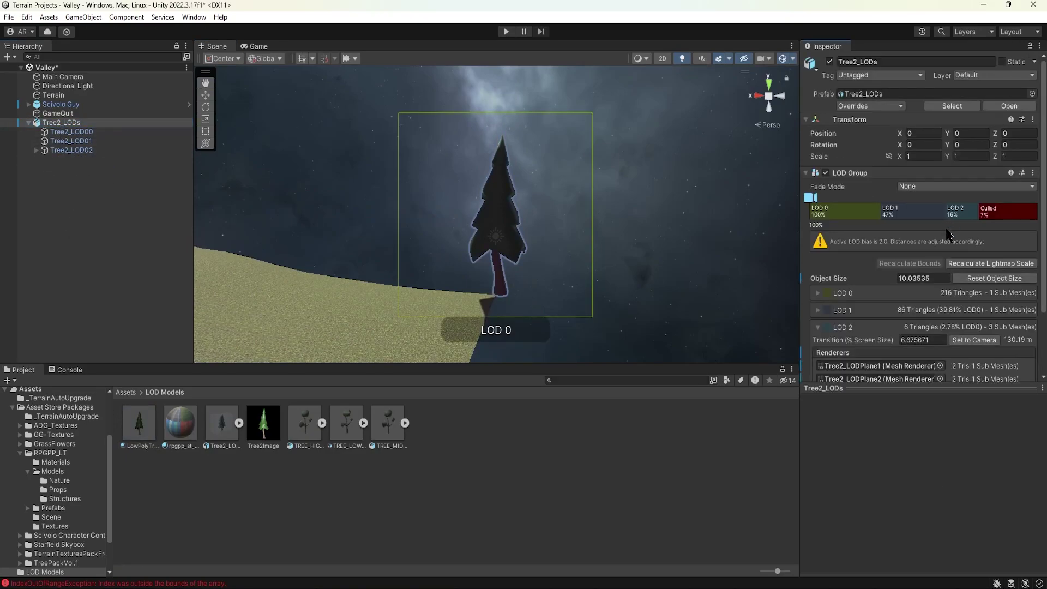
Step: Add a Capsule Collider component to Tree2_LODs
{"action": "scroll", "coordinate": [873, 291], "scroll_direction": "down", "scroll_amount": 3}
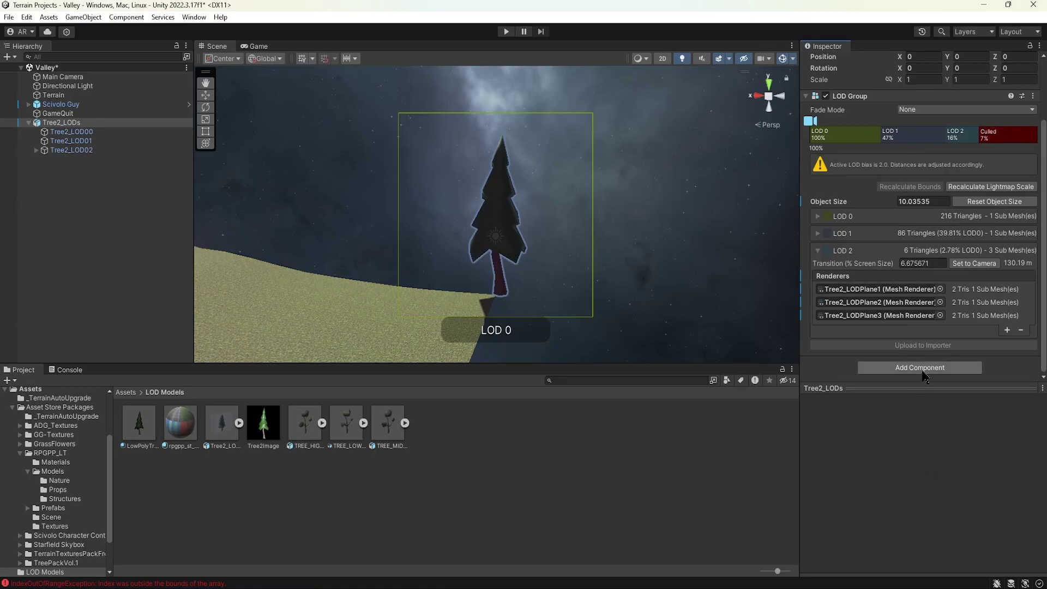
{"action": "left_click", "coordinate": [922, 369]}
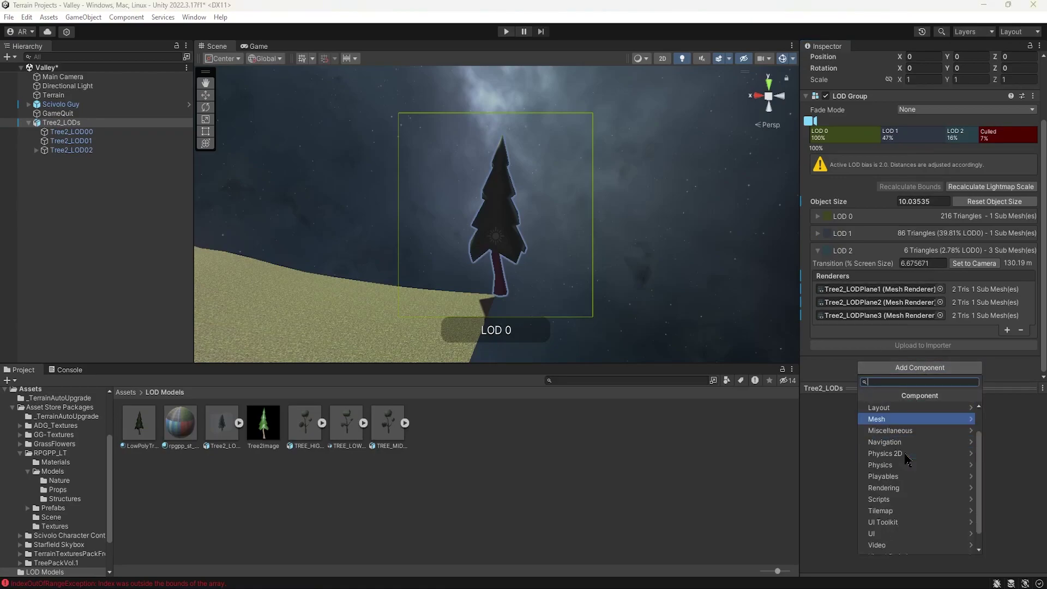
{"action": "left_click", "coordinate": [902, 470]}
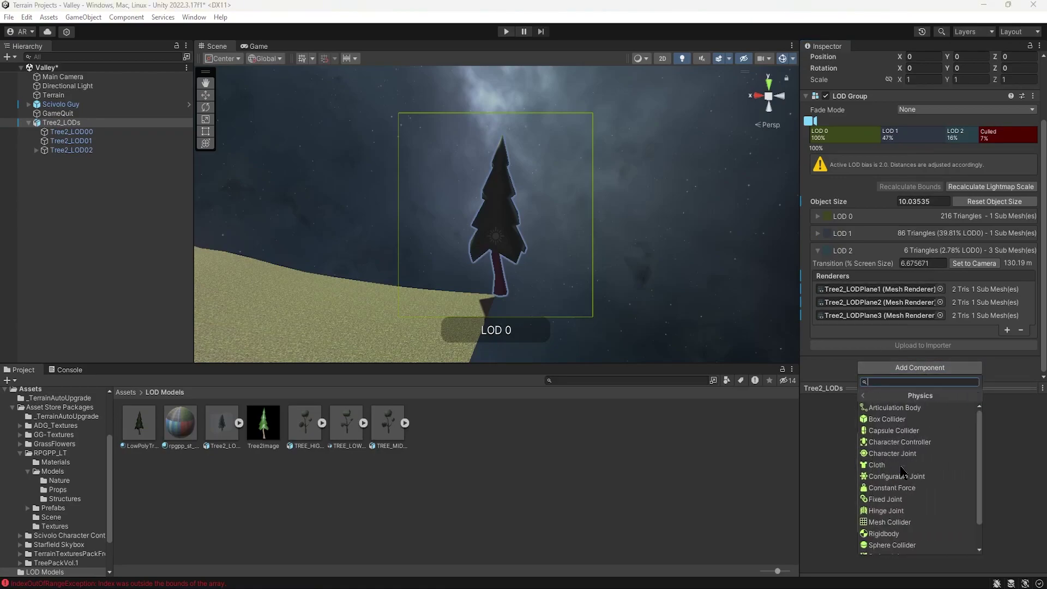
{"action": "left_click", "coordinate": [903, 435]}
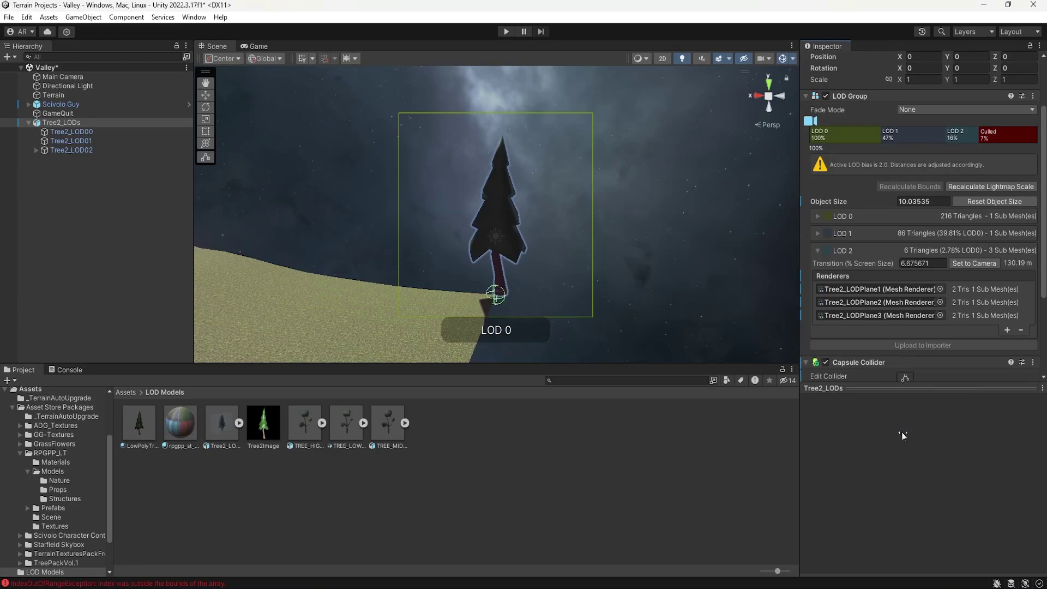
Step: Set the capsule collider's radius to 0.63, its height to 4.15 and its center Y to 1.98
{"action": "left_click", "coordinate": [769, 97]}
{"action": "right_click_drag", "start_coordinate": [497, 282], "coordinate": [501, 299]}
{"action": "scroll", "coordinate": [871, 317], "scroll_direction": "down", "scroll_amount": 6}
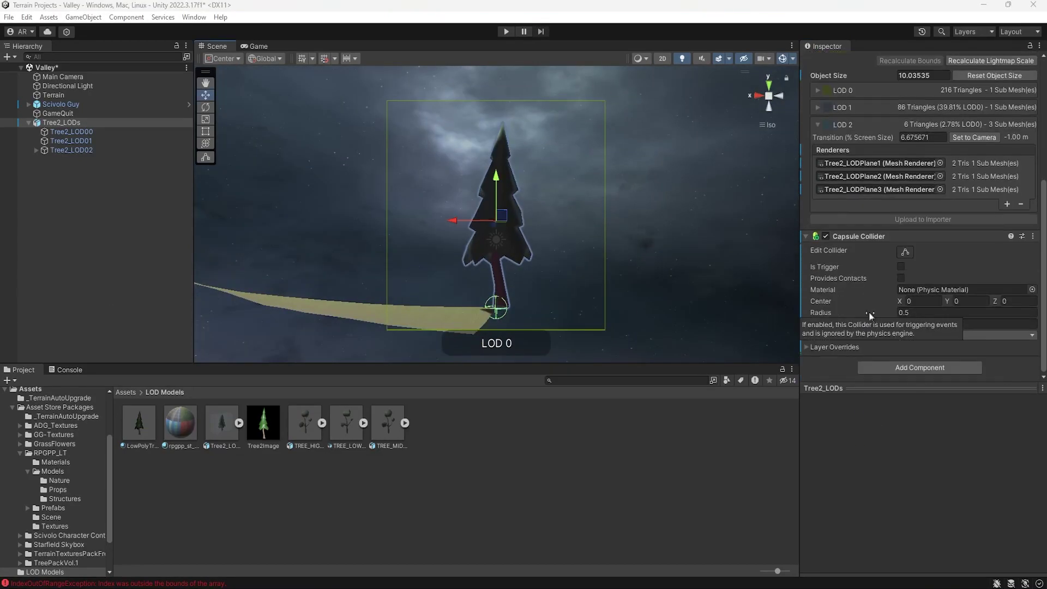
{"action": "left_click_drag", "start_coordinate": [820, 316], "coordinate": [877, 316]}
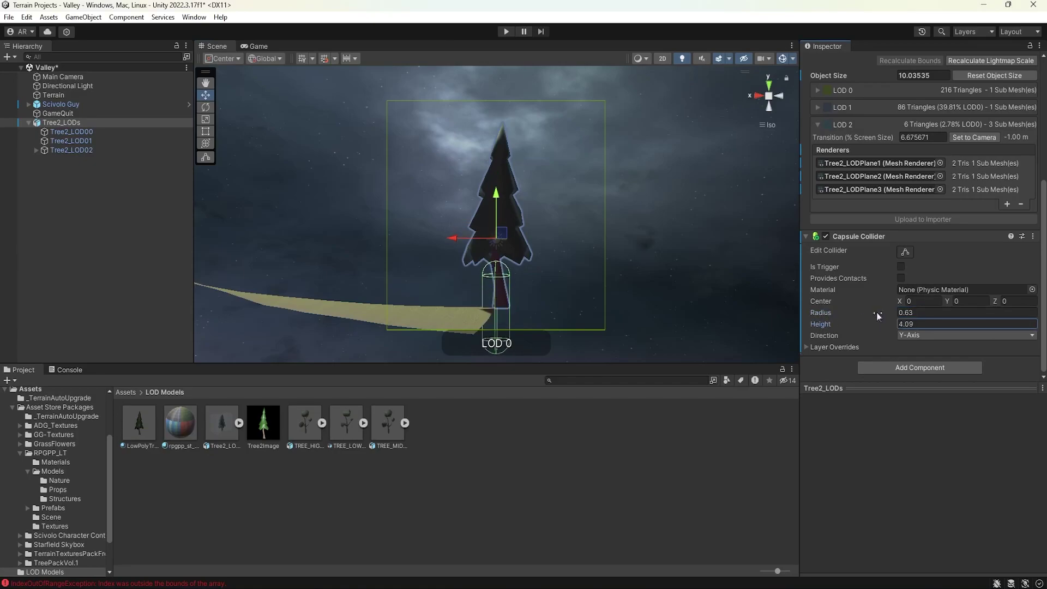
{"action": "left_click_drag", "start_coordinate": [948, 302], "coordinate": [986, 290]}
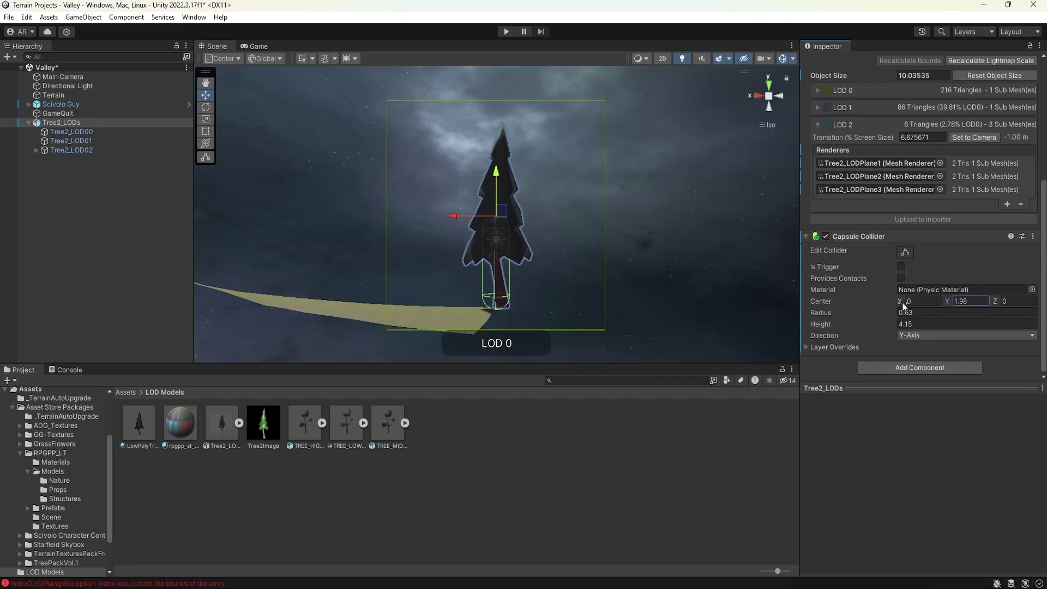
Step: Fit the capsule collider to the trunk with center X -0.19, center Z -0.24 and radius 0.45, checking it from several sides
{"action": "left_click_drag", "start_coordinate": [900, 304], "coordinate": [895, 305]}
{"action": "left_click", "coordinate": [760, 96]}
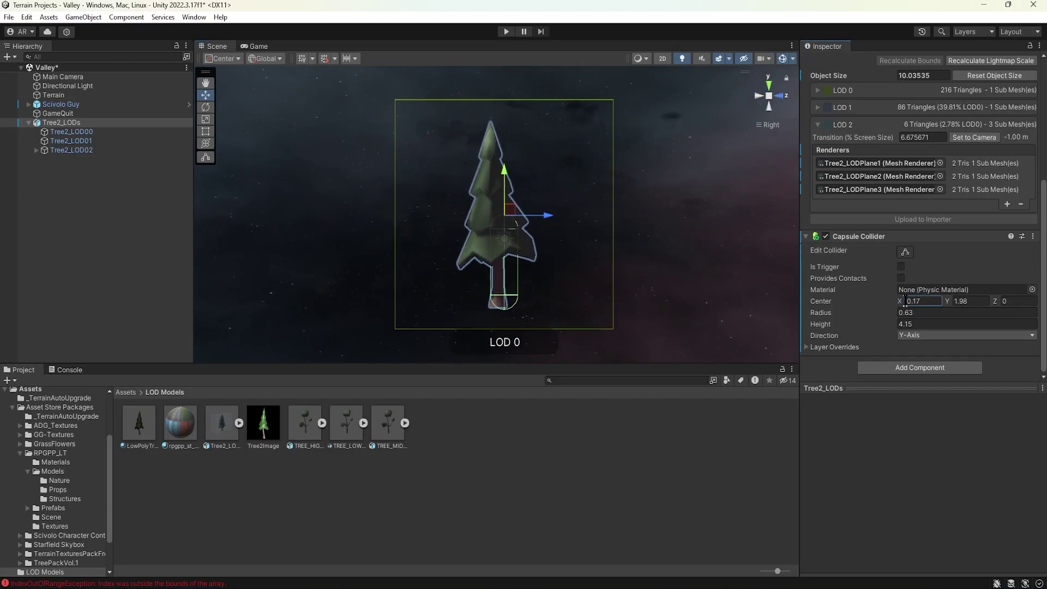
{"action": "left_click_drag", "start_coordinate": [993, 307], "coordinate": [989, 304]}
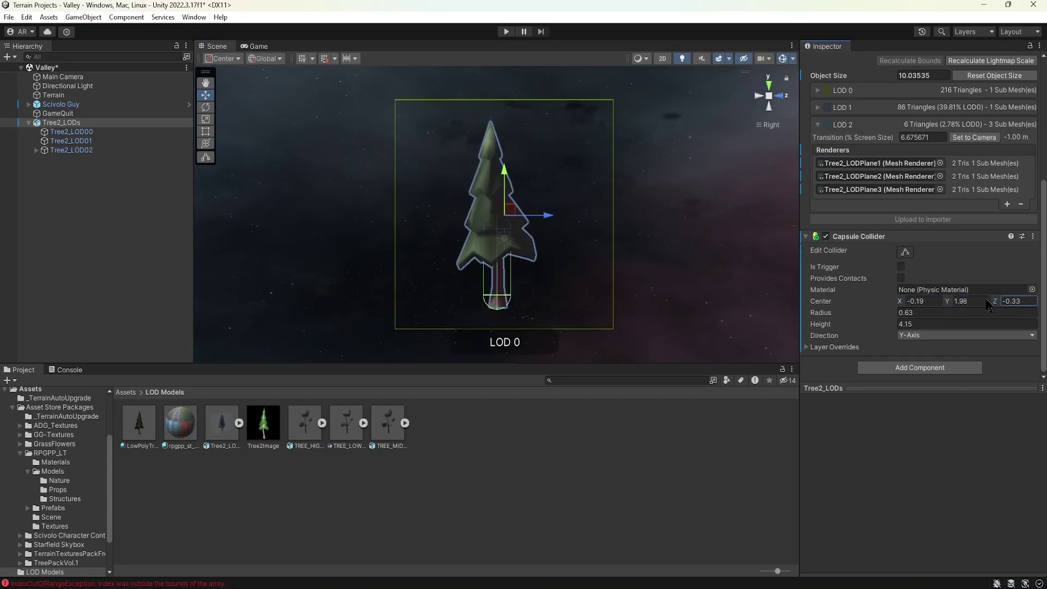
{"action": "left_click_drag", "start_coordinate": [823, 313], "coordinate": [828, 314]}
{"action": "left_click", "coordinate": [782, 96]}
{"action": "left_click", "coordinate": [780, 97]}
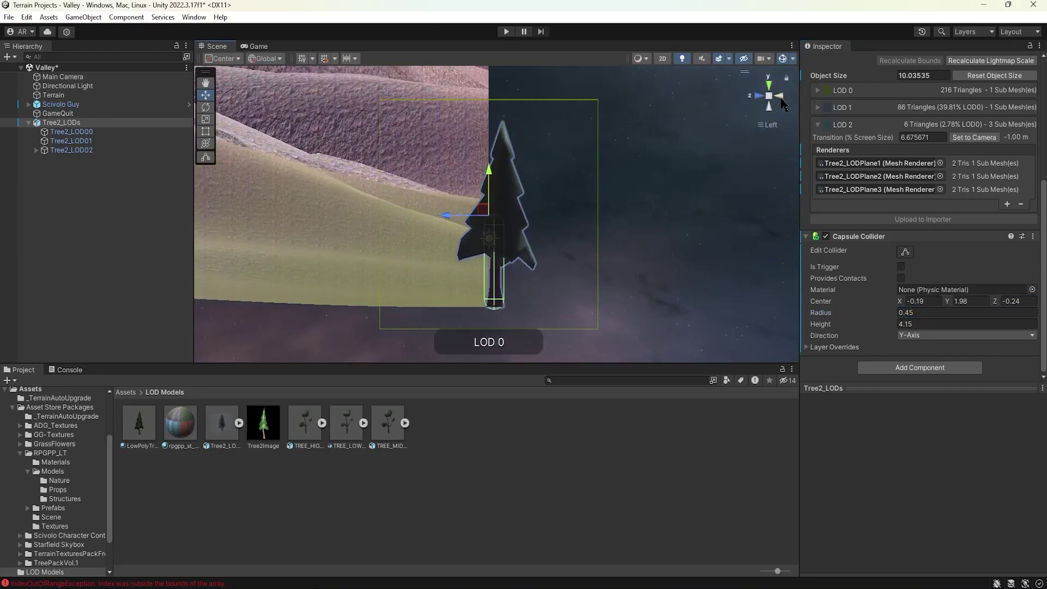
{"action": "left_click", "coordinate": [781, 98]}
{"action": "left_click", "coordinate": [781, 98]}
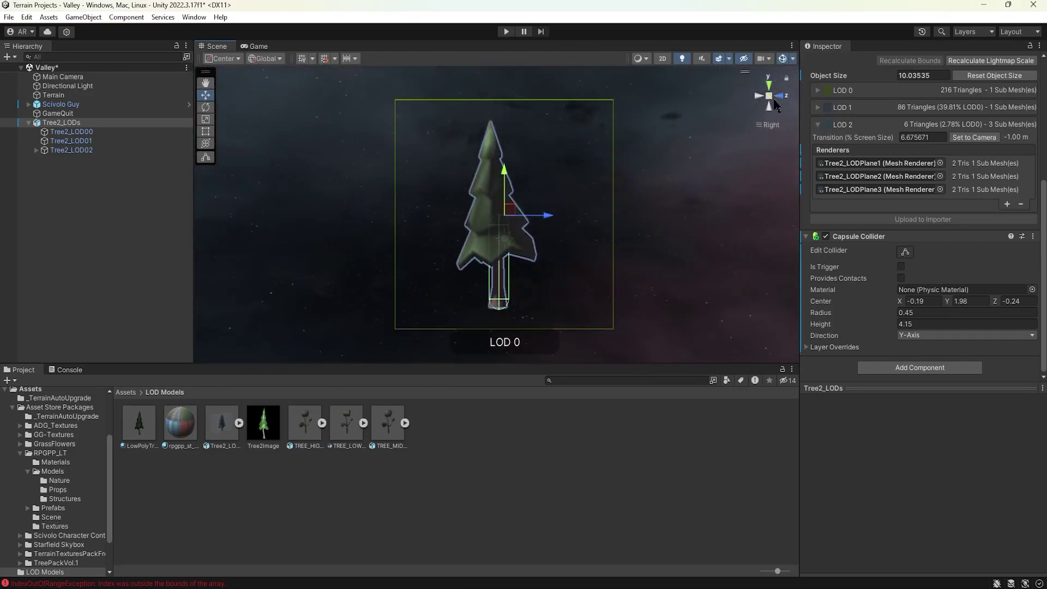
{"action": "left_click", "coordinate": [769, 97]}
{"action": "left_click_drag", "start_coordinate": [556, 248], "coordinate": [314, 266], "text": "alt"}
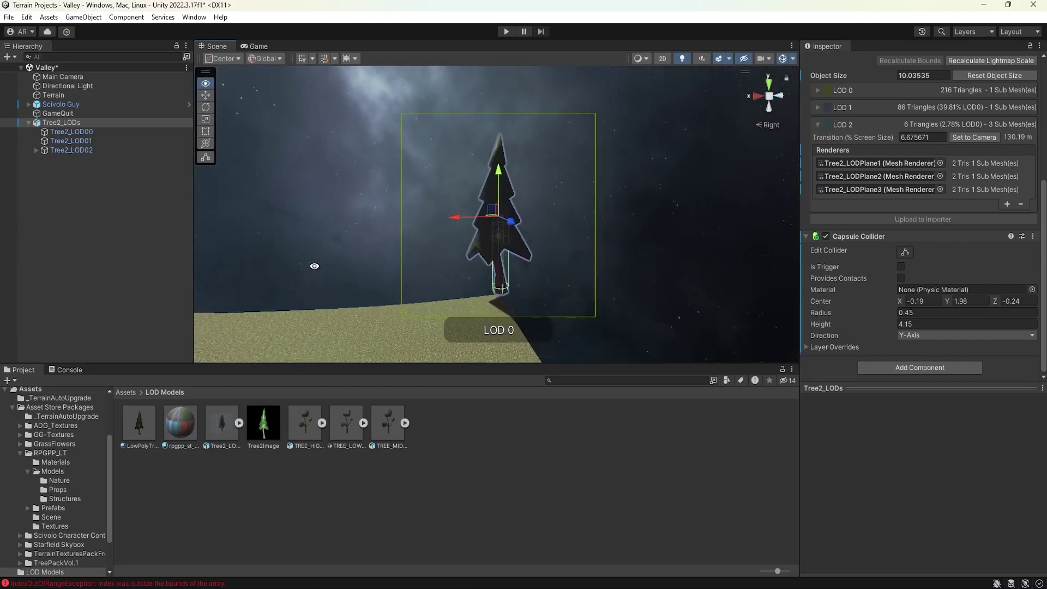
Step: Save Tree2_LODs from the scene as a prefab in the My Prefabs folder
{"action": "left_click", "coordinate": [22, 202]}
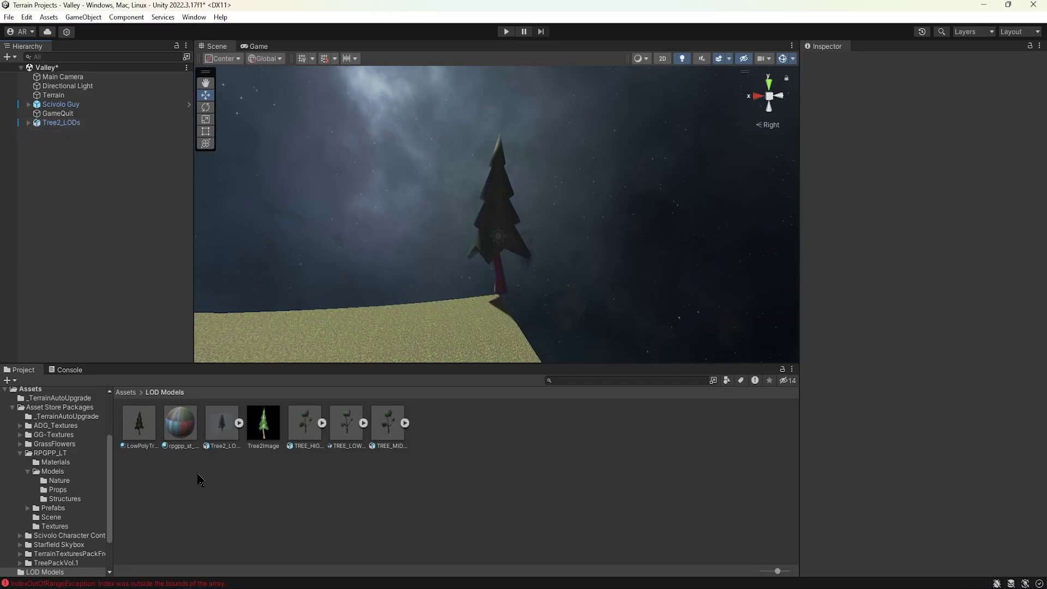
{"action": "scroll", "coordinate": [87, 480], "scroll_direction": "up", "scroll_amount": 3}
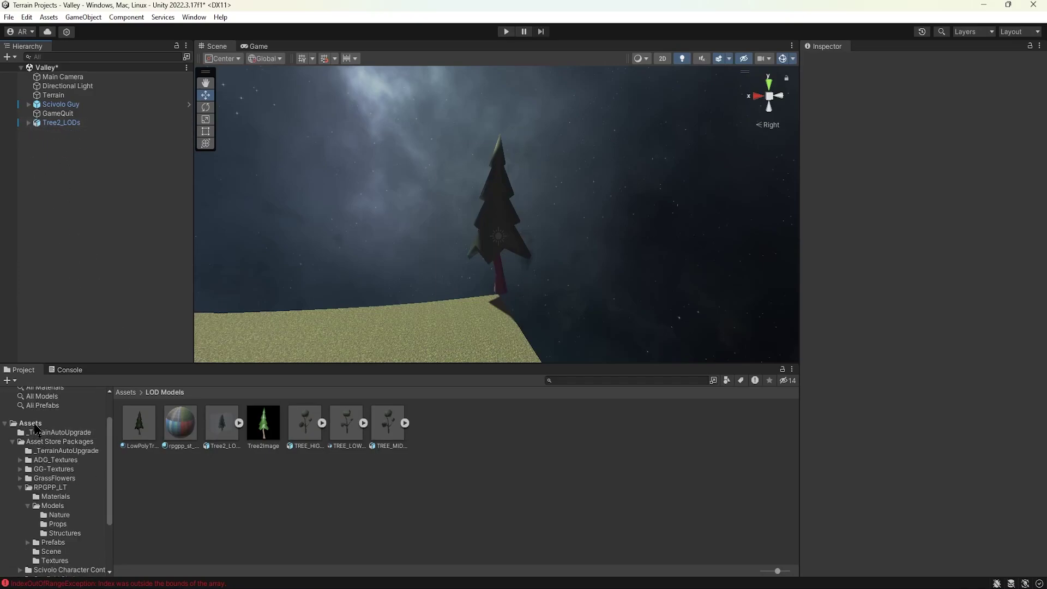
{"action": "left_click", "coordinate": [35, 425]}
{"action": "double_click", "coordinate": [263, 427]}
{"action": "left_click_drag", "start_coordinate": [62, 124], "coordinate": [280, 454]}
Step: Delete the Tree2_LODs object from the Valley scene
{"action": "left_click_drag", "start_coordinate": [453, 309], "coordinate": [378, 247], "text": "alt"}
{"action": "left_click", "coordinate": [71, 123]}
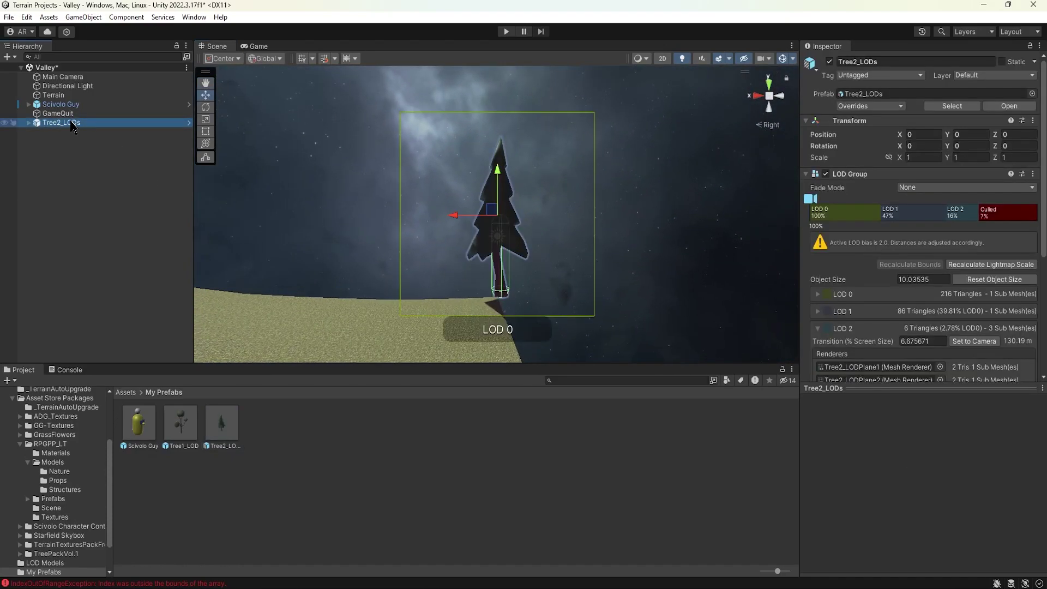
{"action": "left_click_drag", "start_coordinate": [308, 229], "coordinate": [318, 248], "text": "alt"}
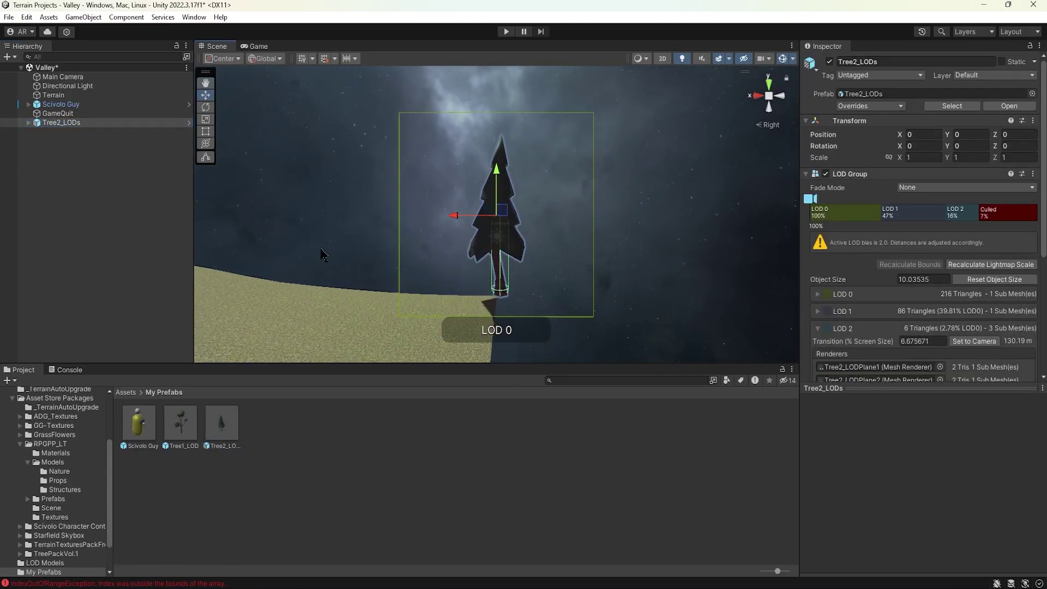
{"action": "key", "text": "Delete"}
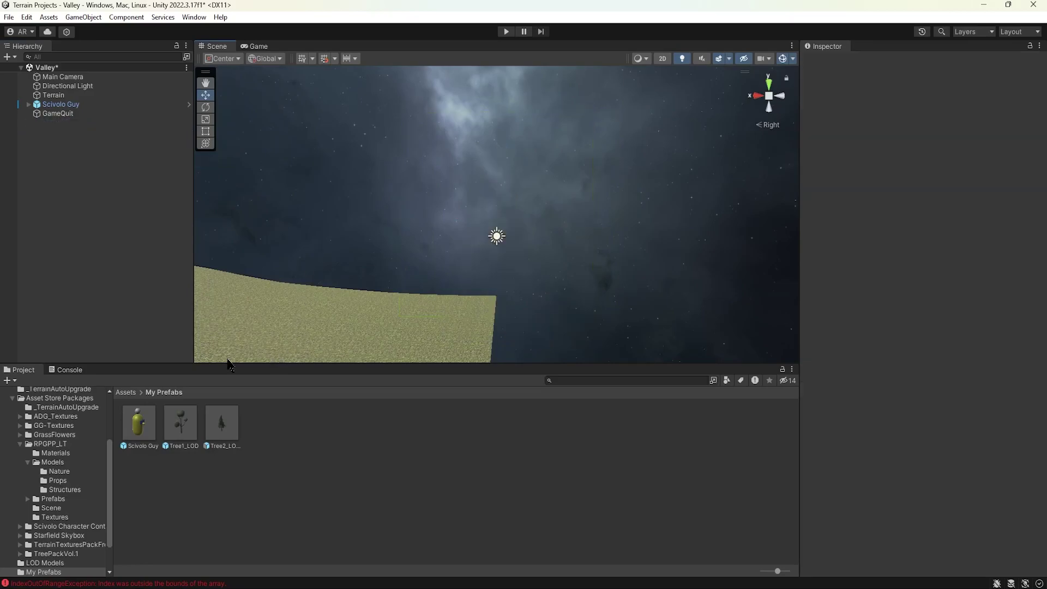
Step: Place two instances of the Tree2_LODs prefab on the terrain close to Scivolo Guy
{"action": "left_click", "coordinate": [150, 425]}
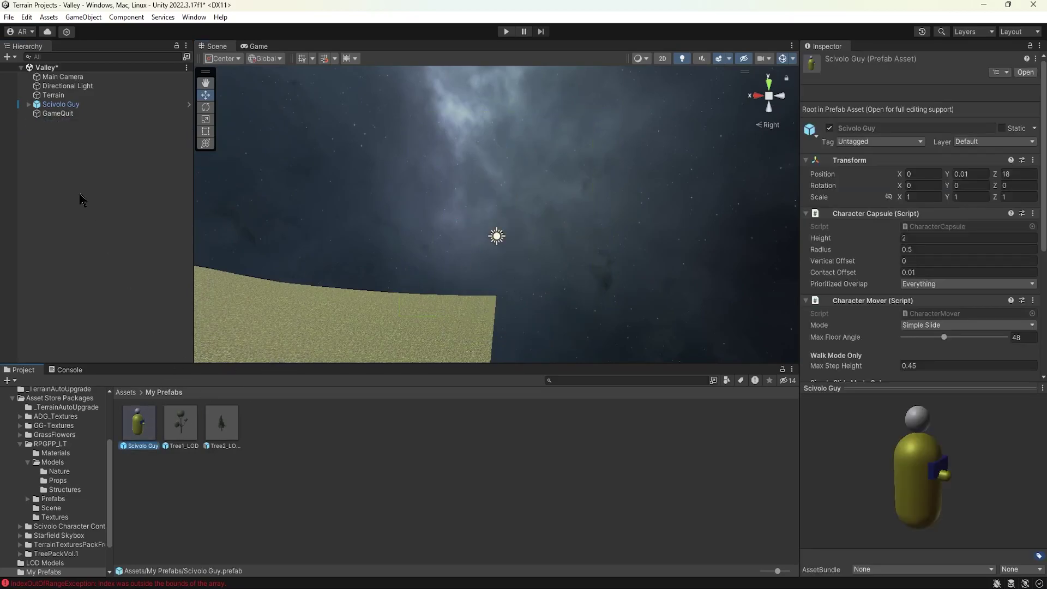
{"action": "double_click", "coordinate": [60, 104]}
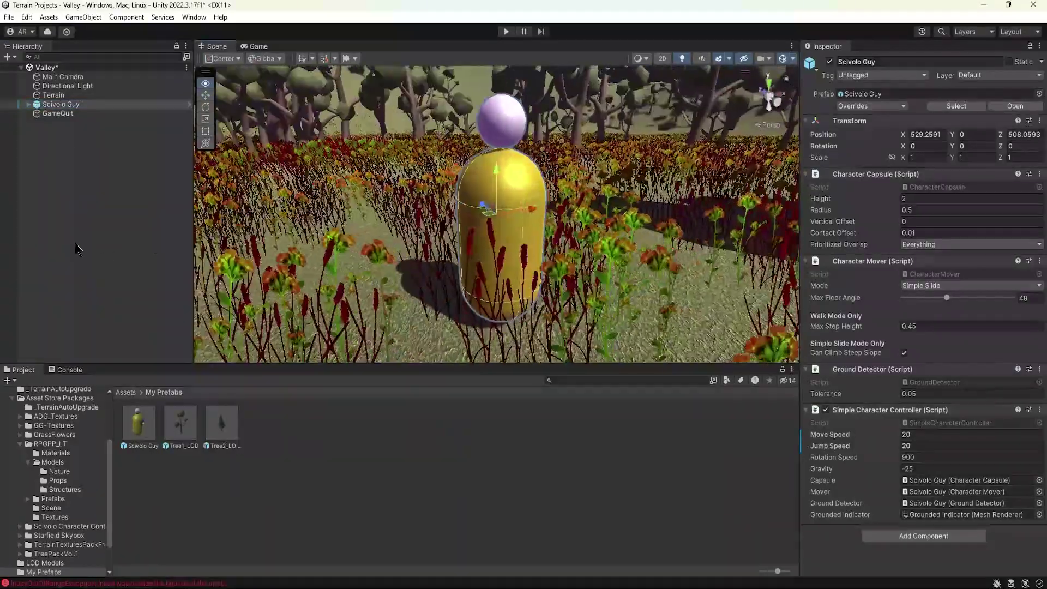
{"action": "left_click_drag", "start_coordinate": [235, 434], "coordinate": [445, 226]}
{"action": "left_click_drag", "start_coordinate": [224, 424], "coordinate": [373, 268]}
{"action": "scroll", "coordinate": [464, 275], "scroll_direction": "down", "scroll_amount": 10}
{"action": "left_click_drag", "start_coordinate": [492, 277], "coordinate": [486, 271], "text": "alt"}
{"action": "right_click_drag", "start_coordinate": [486, 271], "coordinate": [35, 285], "text": "alt"}
{"action": "right_click_drag", "start_coordinate": [576, 284], "coordinate": [376, 278], "text": "alt"}
{"action": "left_click_drag", "start_coordinate": [407, 274], "coordinate": [407, 251], "text": "alt"}
{"action": "right_click_drag", "start_coordinate": [408, 250], "coordinate": [887, 257], "text": "alt"}
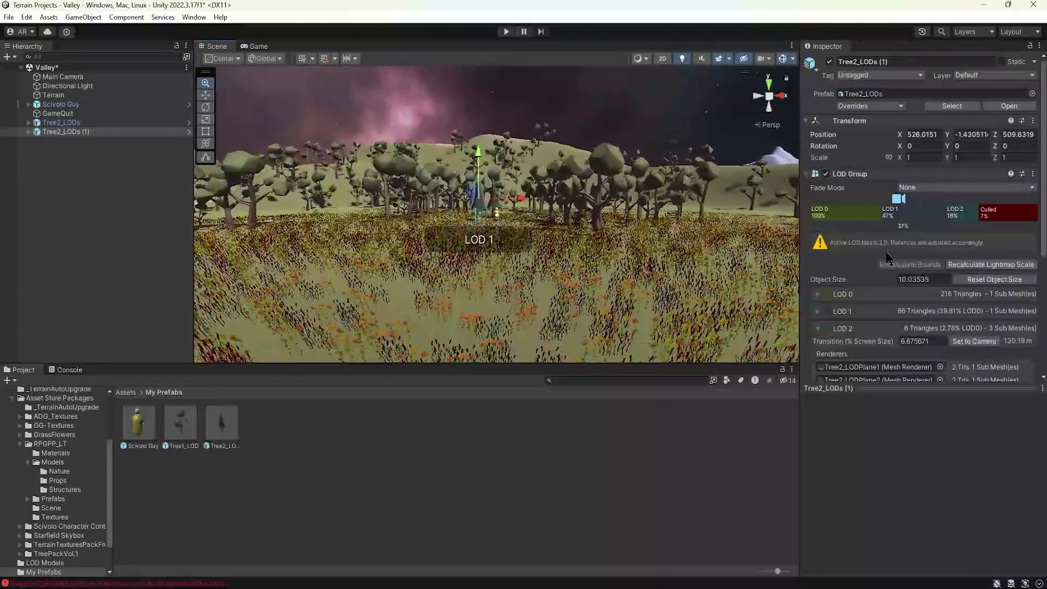
Step: Play-test the scene by walking the character away from and around the pine trees, and end play mode
{"action": "left_click", "coordinate": [507, 31]}
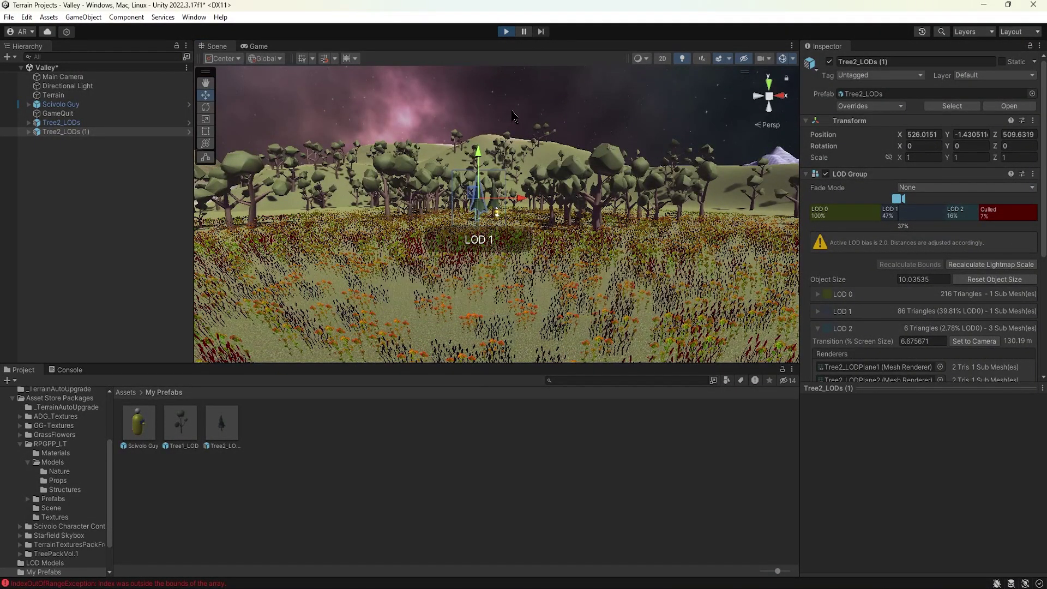
{"action": "key", "text": "s"}
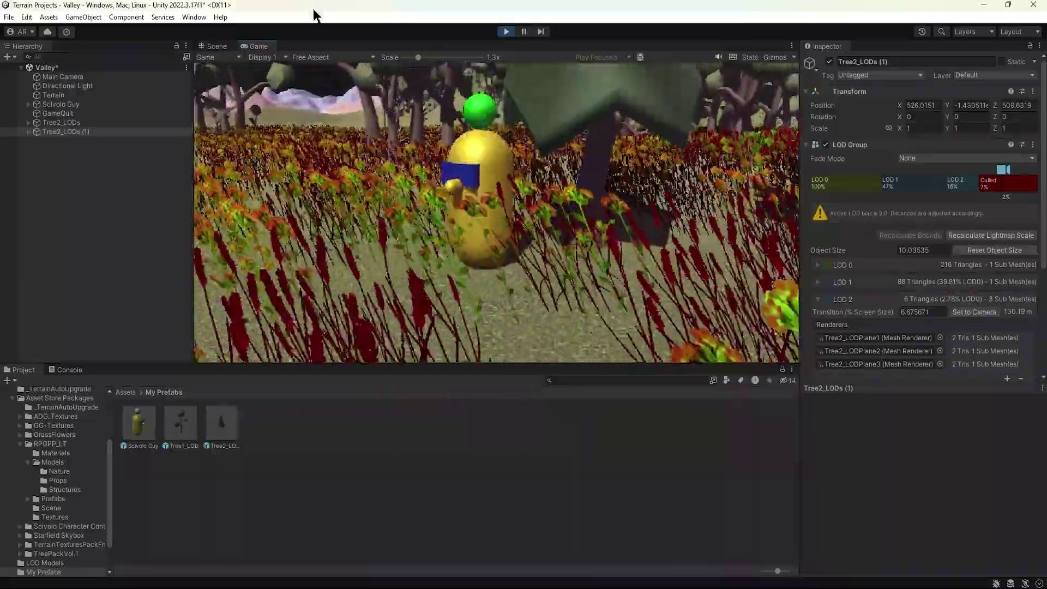
{"action": "key", "text": "s"}
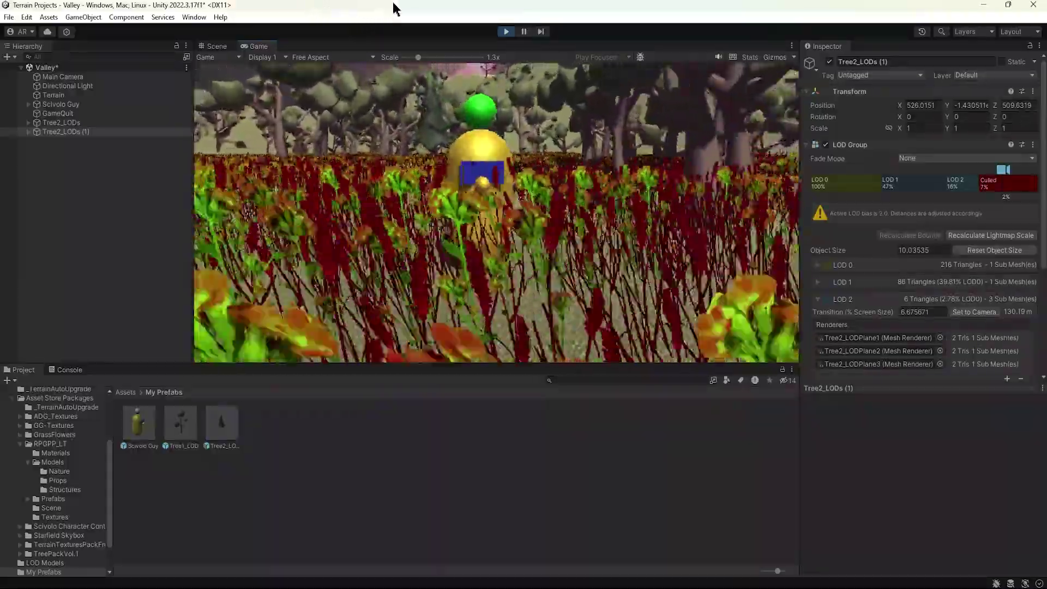
{"action": "key", "text": "s"}
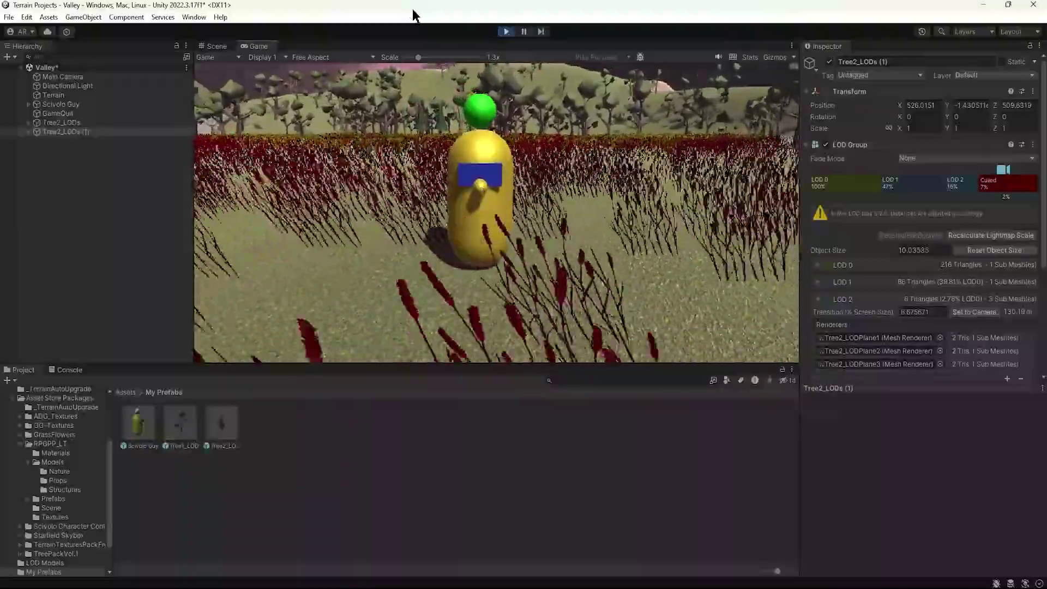
{"action": "key", "text": "s"}
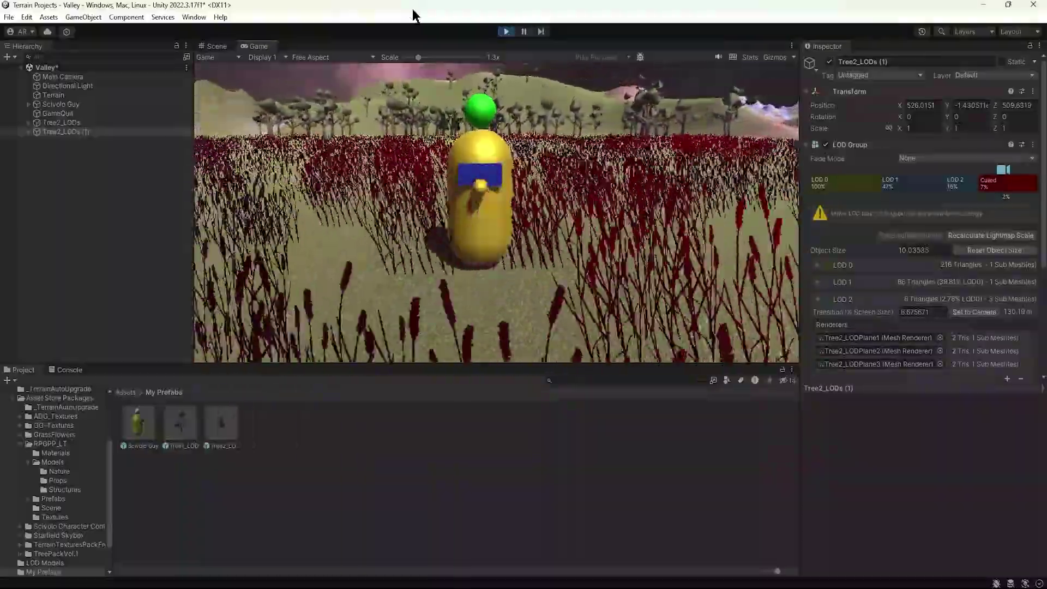
{"action": "key", "text": "w"}
{"action": "left_click", "coordinate": [508, 32]}
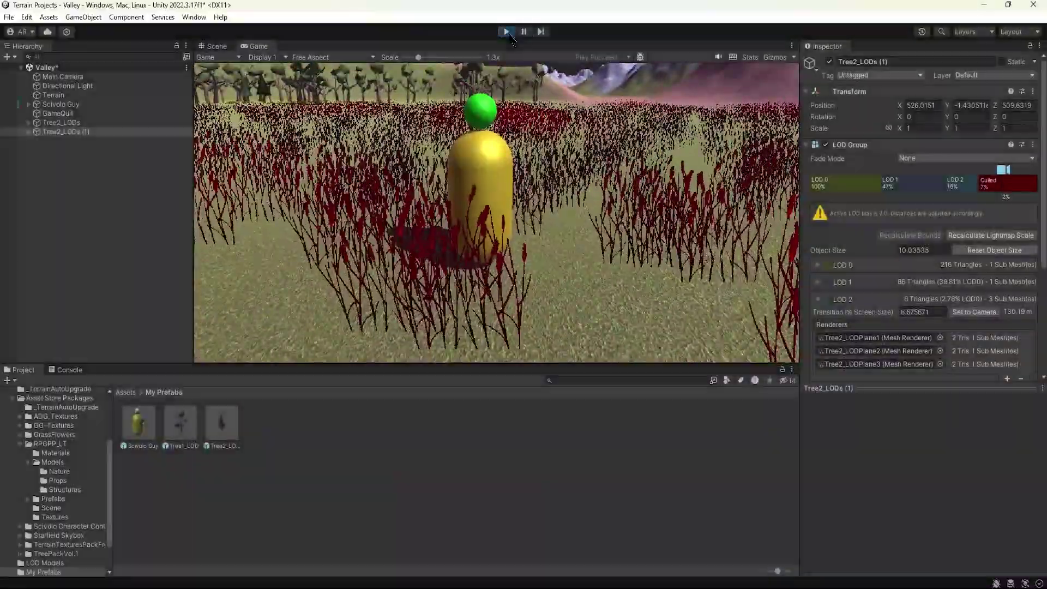
Step: Delete both test trees, Tree2_LODs and Tree2_LODs (1), from the scene
{"action": "left_click_drag", "start_coordinate": [510, 232], "coordinate": [477, 287], "text": "alt"}
{"action": "left_click", "coordinate": [70, 193]}
{"action": "left_click", "coordinate": [76, 124]}
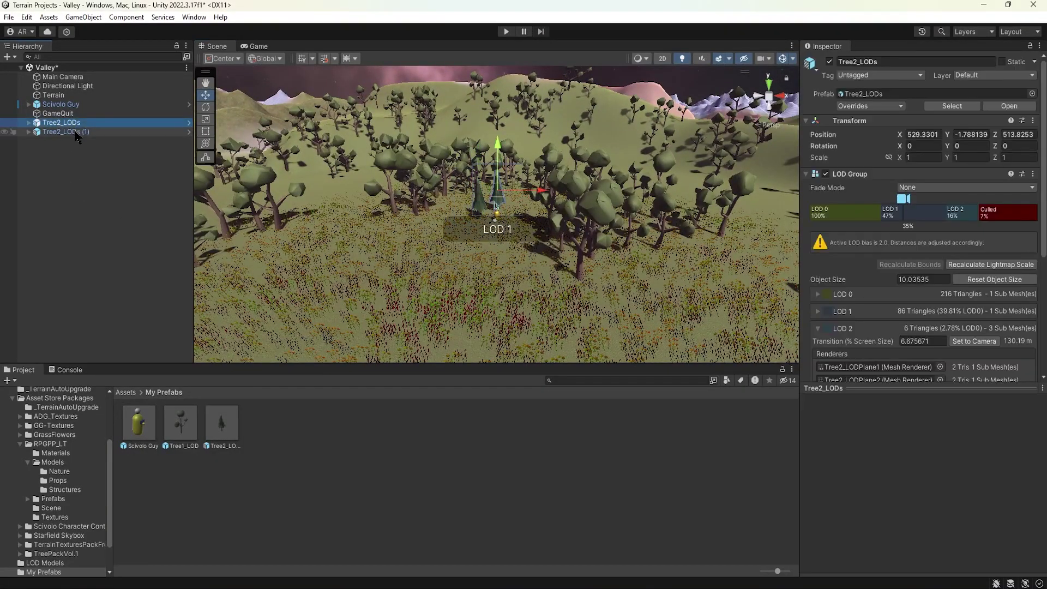
{"action": "left_click", "coordinate": [76, 132], "text": "shift"}
{"action": "key", "text": "Delete"}
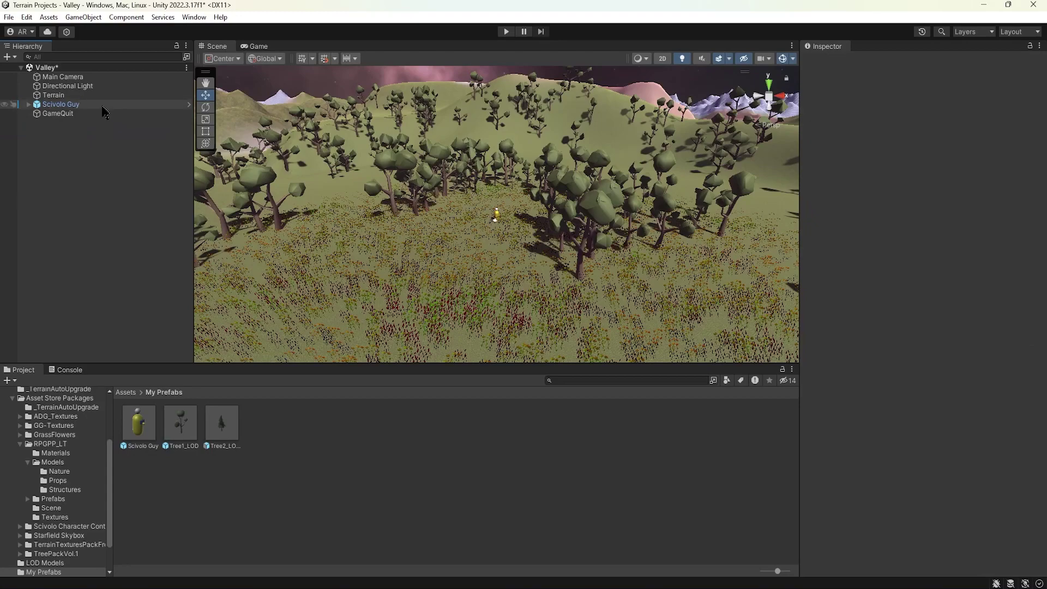
Step: Add the Tree2_LODs prefab from My Prefabs to the Terrain's Paint Trees list
{"action": "left_click", "coordinate": [53, 95]}
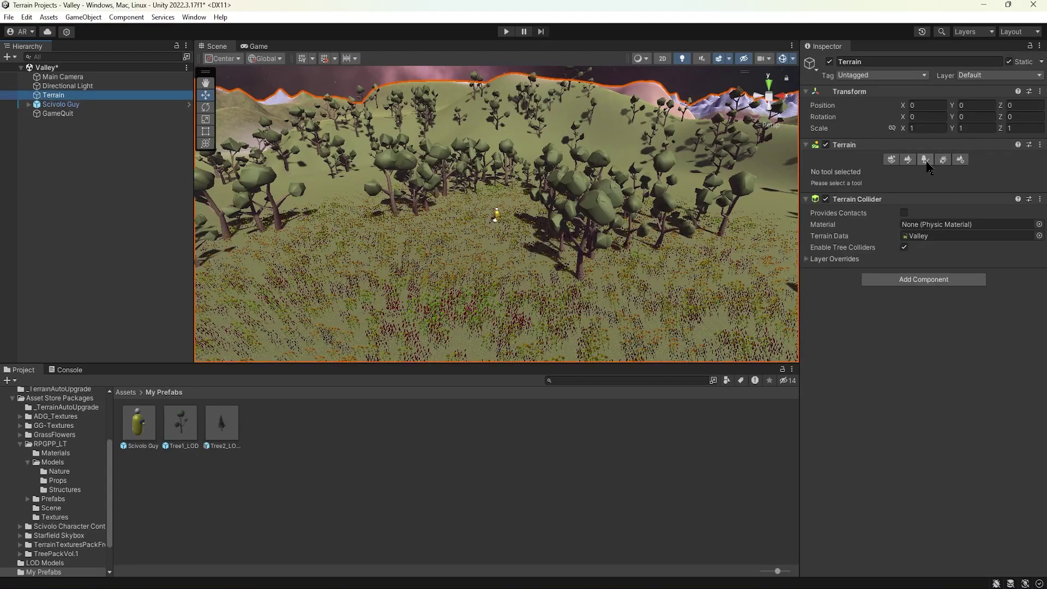
{"action": "left_click", "coordinate": [926, 162]}
{"action": "left_click", "coordinate": [987, 286]}
{"action": "left_click", "coordinate": [984, 297]}
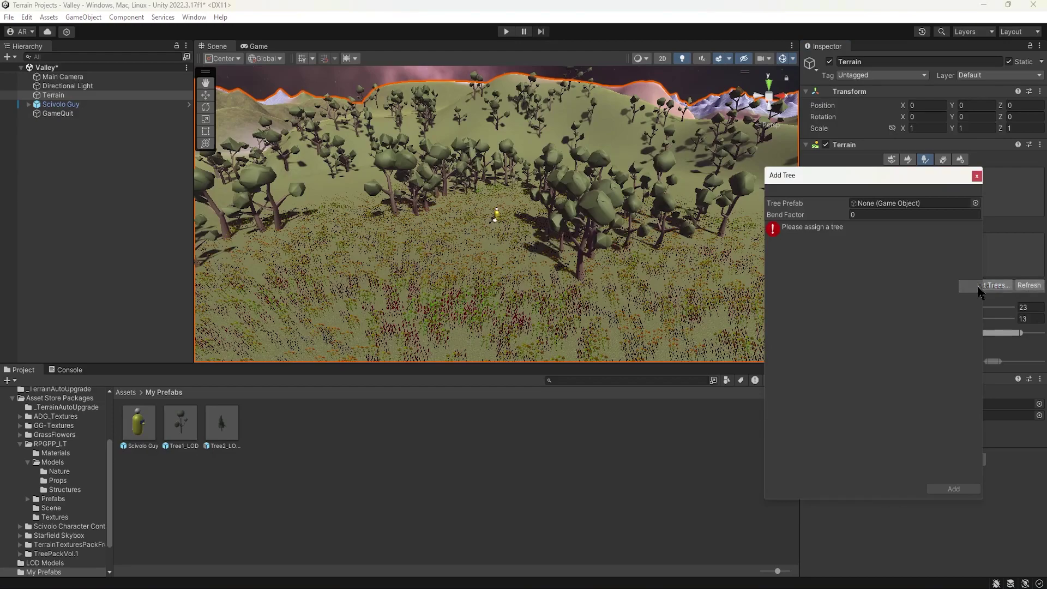
{"action": "left_click", "coordinate": [975, 203]}
{"action": "type", "text": "Tree2"}
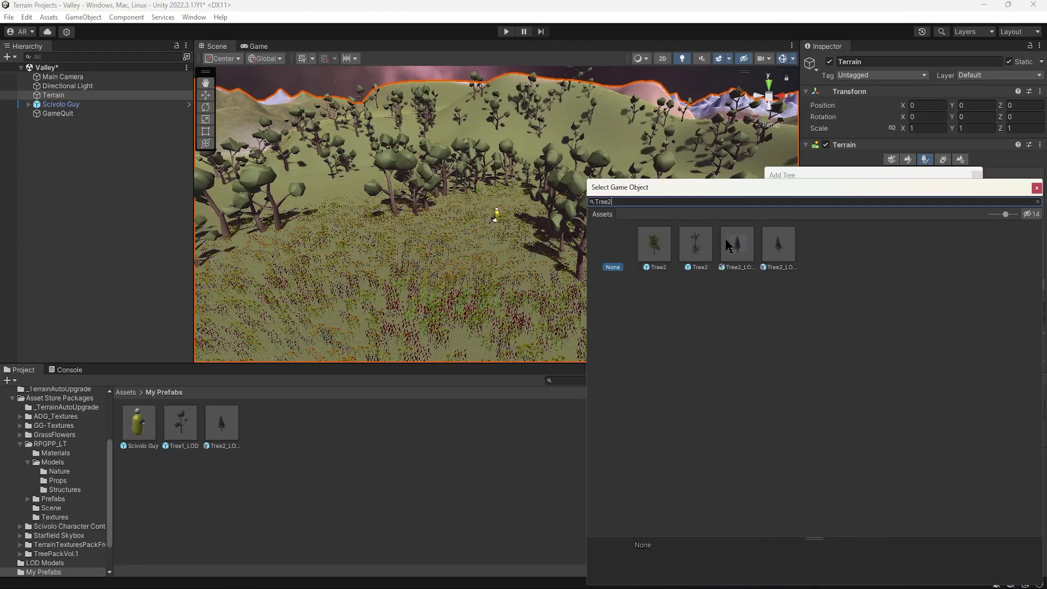
{"action": "left_click", "coordinate": [780, 256]}
{"action": "left_click", "coordinate": [756, 247]}
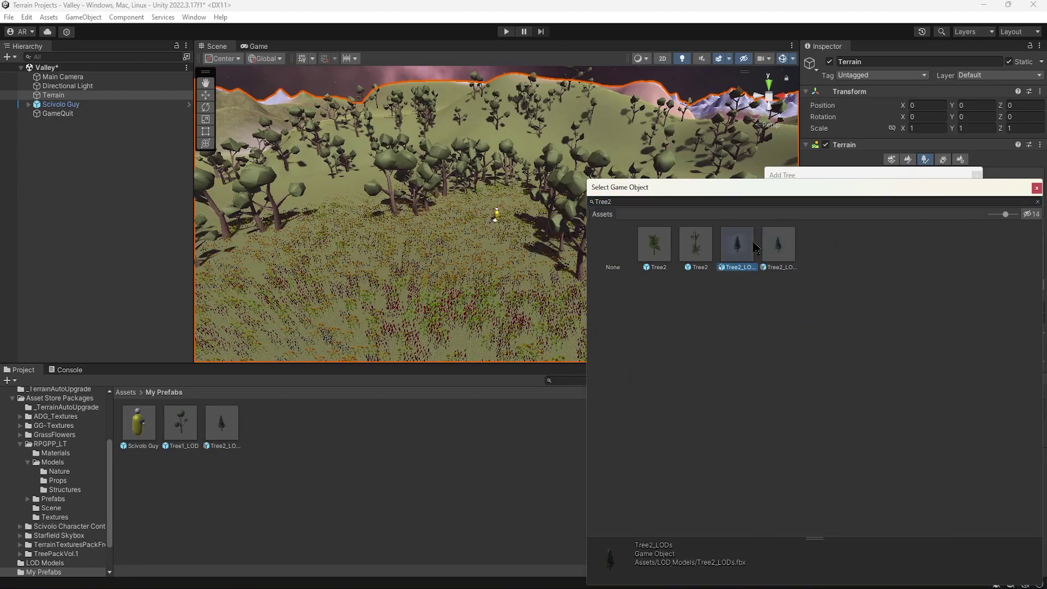
{"action": "left_click", "coordinate": [782, 250]}
{"action": "double_click", "coordinate": [782, 251]}
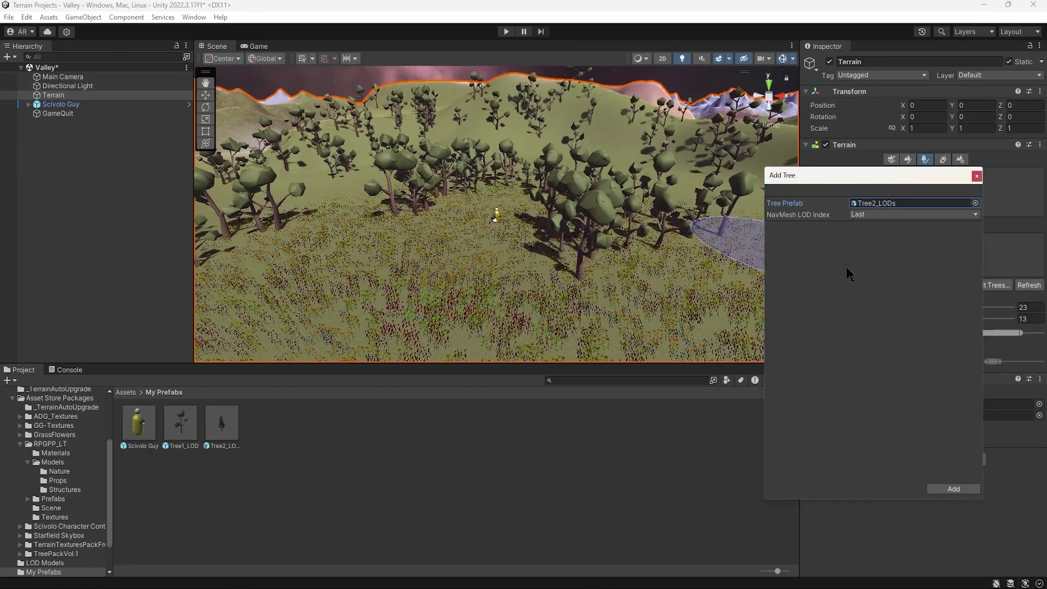
{"action": "left_click", "coordinate": [960, 489]}
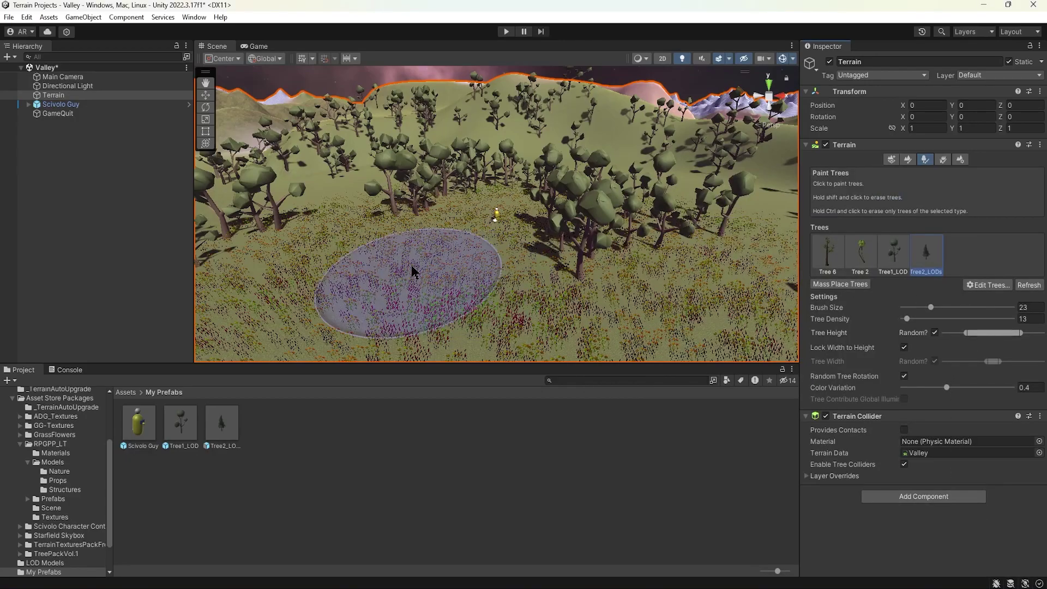
Step: Paint several clusters of Tree2_LODs on the grassy terrain in front of the existing trees, using brush size 23 and tree density 13
{"action": "left_click", "coordinate": [385, 270]}
{"action": "mouse_move", "coordinate": [418, 285]}
{"action": "left_mouse_down", "text": "alt"}
{"action": "mouse_move", "coordinate": [453, 240]}
{"action": "mouse_move", "coordinate": [431, 250]}
{"action": "mouse_move", "coordinate": [426, 278]}
{"action": "mouse_move", "coordinate": [463, 308]}
{"action": "mouse_move", "coordinate": [496, 237]}
{"action": "left_mouse_up", "text": "alt"}
{"action": "scroll", "coordinate": [428, 277], "scroll_direction": "down", "scroll_amount": 4}
{"action": "left_click", "coordinate": [561, 313]}
{"action": "left_click", "coordinate": [639, 309]}
{"action": "scroll", "coordinate": [495, 299], "scroll_direction": "down", "scroll_amount": 1}
{"action": "left_click", "coordinate": [445, 291]}
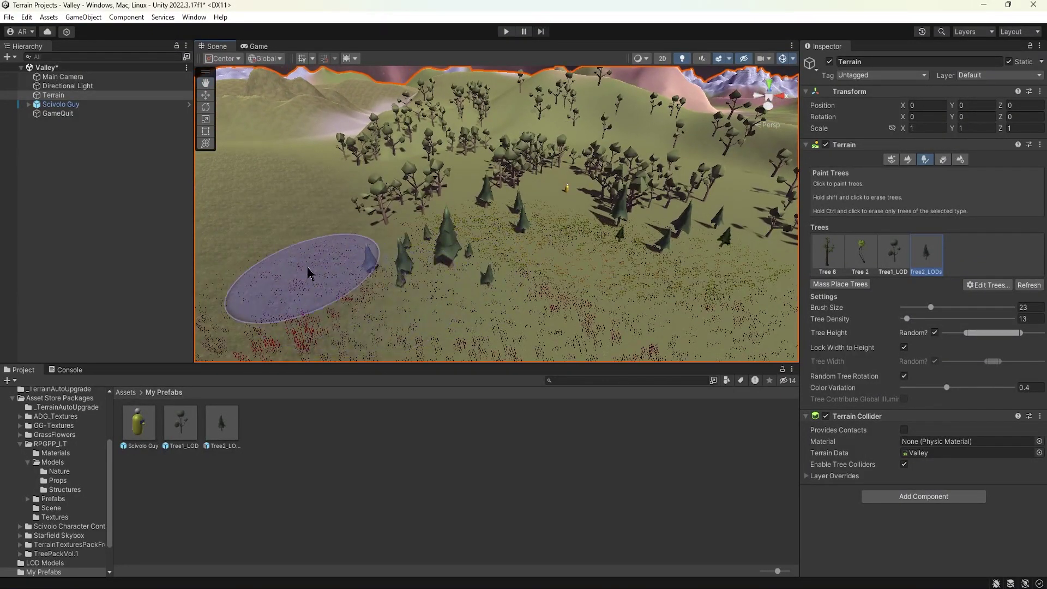
Step: Paint a dense forest of Tree2_LODs on the bare ground beside the existing trees, using brush size 23 and tree density 13
{"action": "left_click", "coordinate": [284, 225]}
{"action": "mouse_move", "coordinate": [284, 225]}
{"action": "left_mouse_down"}
{"action": "mouse_move", "coordinate": [297, 180]}
{"action": "mouse_move", "coordinate": [289, 144]}
{"action": "mouse_move", "coordinate": [245, 196]}
{"action": "mouse_move", "coordinate": [268, 269]}
{"action": "mouse_move", "coordinate": [279, 243]}
{"action": "mouse_move", "coordinate": [248, 157]}
{"action": "left_mouse_up"}
{"action": "scroll", "coordinate": [264, 175], "scroll_direction": "down", "scroll_amount": 5}
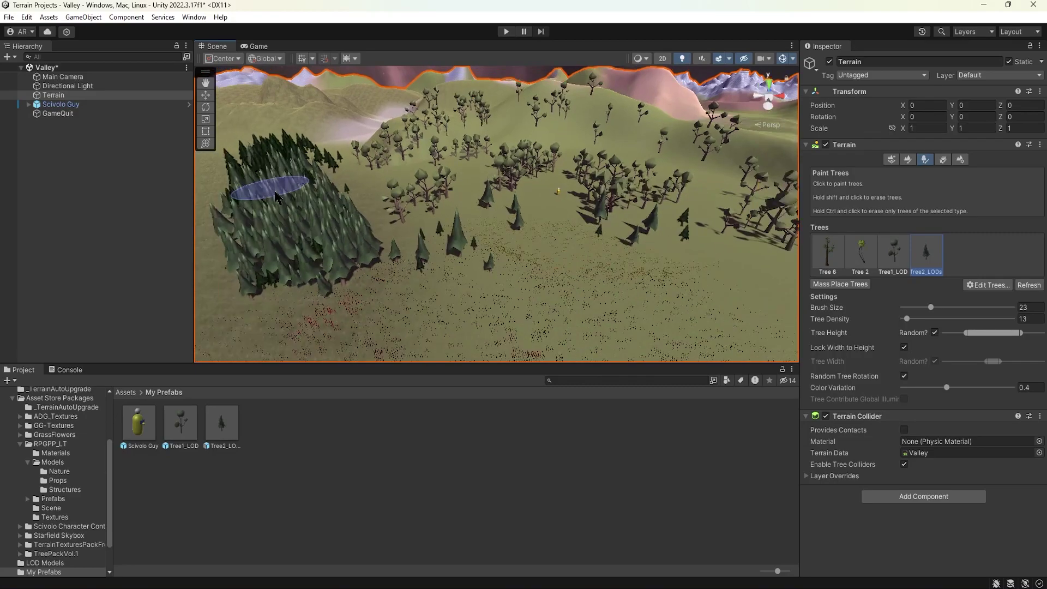
{"action": "left_click_drag", "start_coordinate": [390, 240], "coordinate": [377, 301], "text": "alt"}
{"action": "mouse_move", "coordinate": [338, 166]}
{"action": "left_mouse_down"}
{"action": "mouse_move", "coordinate": [315, 162]}
{"action": "mouse_move", "coordinate": [357, 291]}
{"action": "mouse_move", "coordinate": [292, 226]}
{"action": "mouse_move", "coordinate": [338, 221]}
{"action": "left_mouse_up"}
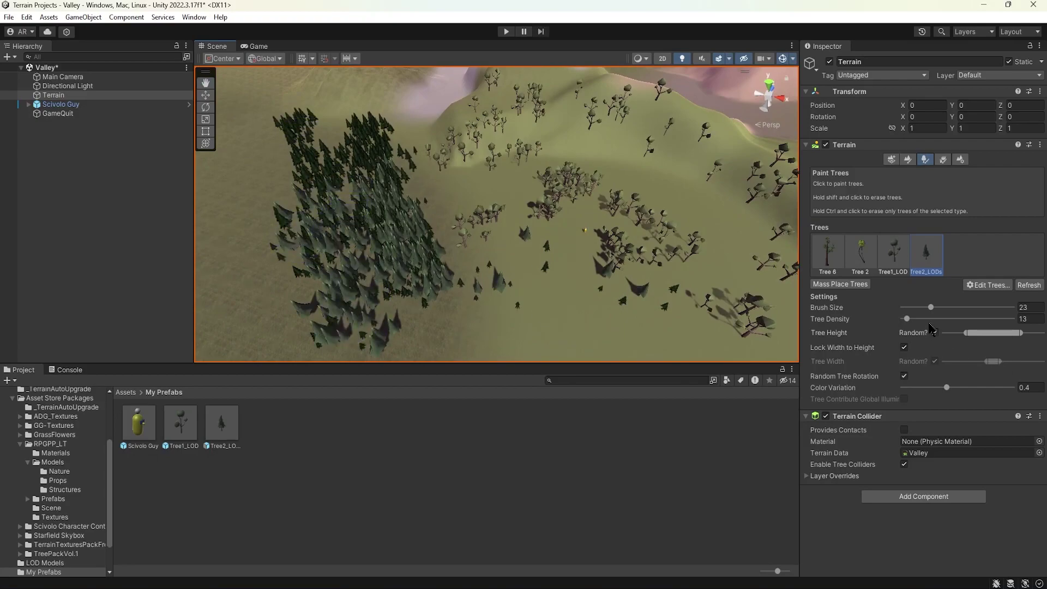
Step: Set the tree brush size to 49 and paint more Tree2_LODs across the forest area and the hillside behind the existing trees
{"action": "scroll", "coordinate": [370, 240], "scroll_direction": "down", "scroll_amount": 5}
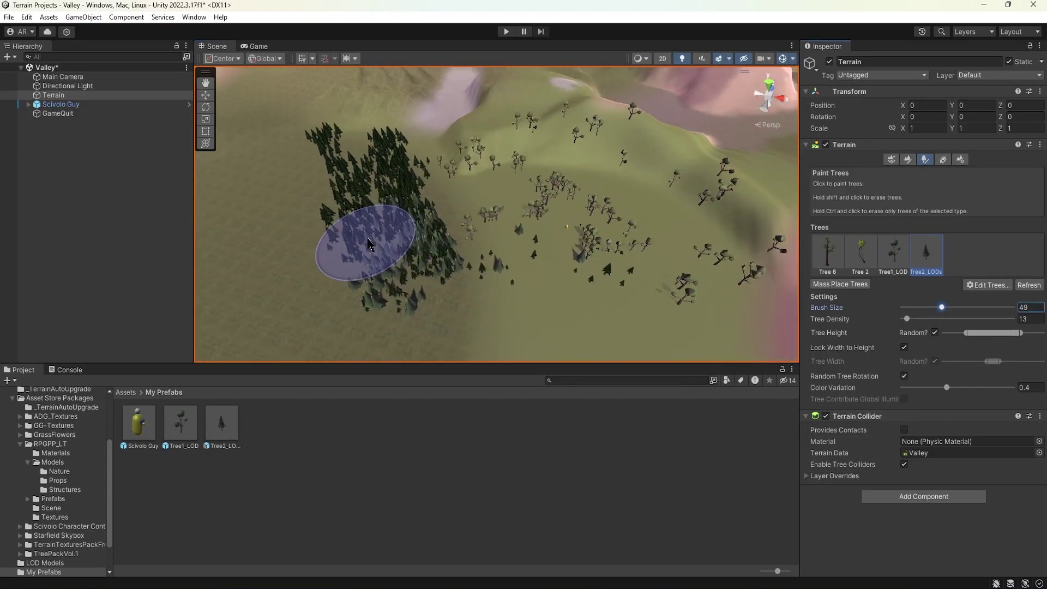
{"action": "middle_click_drag", "start_coordinate": [367, 238], "coordinate": [442, 187]}
{"action": "mouse_move", "coordinate": [436, 139]}
{"action": "left_mouse_down"}
{"action": "mouse_move", "coordinate": [521, 221]}
{"action": "mouse_move", "coordinate": [532, 214]}
{"action": "mouse_move", "coordinate": [533, 227]}
{"action": "mouse_move", "coordinate": [411, 135]}
{"action": "mouse_move", "coordinate": [498, 147]}
{"action": "mouse_move", "coordinate": [550, 315]}
{"action": "mouse_move", "coordinate": [590, 280]}
{"action": "left_mouse_up"}
{"action": "middle_click_drag", "start_coordinate": [591, 281], "coordinate": [434, 191]}
{"action": "mouse_move", "coordinate": [376, 187]}
{"action": "left_mouse_down"}
{"action": "mouse_move", "coordinate": [350, 208]}
{"action": "mouse_move", "coordinate": [444, 241]}
{"action": "mouse_move", "coordinate": [443, 147]}
{"action": "mouse_move", "coordinate": [495, 187]}
{"action": "left_mouse_up"}
{"action": "middle_click_drag", "start_coordinate": [495, 187], "coordinate": [525, 263]}
{"action": "mouse_move", "coordinate": [662, 174]}
{"action": "left_mouse_down"}
{"action": "mouse_move", "coordinate": [643, 180]}
{"action": "mouse_move", "coordinate": [603, 129]}
{"action": "mouse_move", "coordinate": [542, 110]}
{"action": "mouse_move", "coordinate": [498, 114]}
{"action": "mouse_move", "coordinate": [523, 87]}
{"action": "left_mouse_up"}
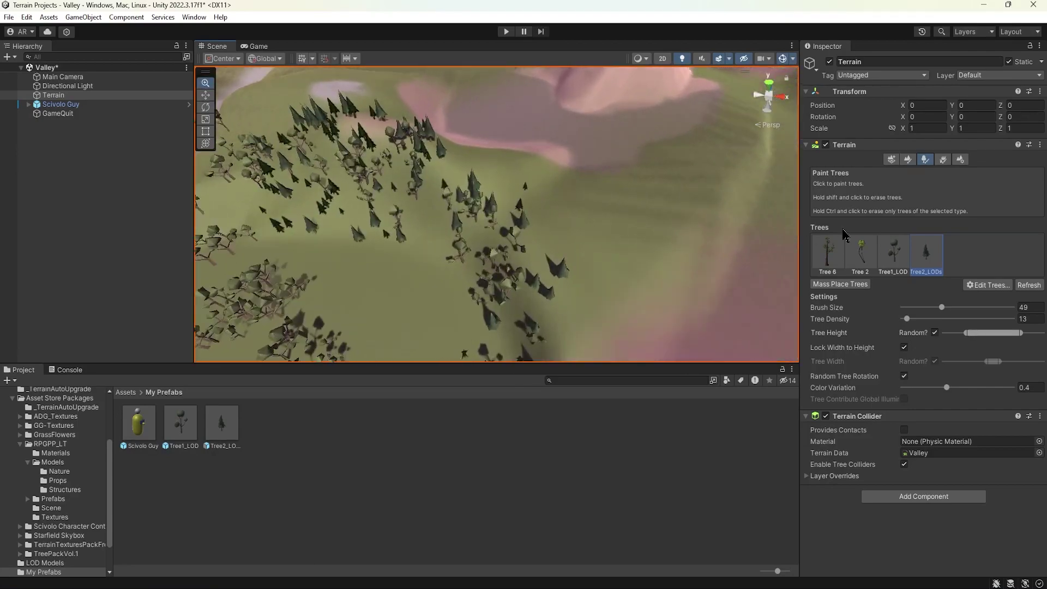
Step: Fill the slopes around the character's clearing with additional Tree2_LODs at brush size 49 and tree density 13
{"action": "mouse_move", "coordinate": [534, 223]}
{"action": "left_mouse_down", "text": "alt"}
{"action": "mouse_move", "coordinate": [527, 150]}
{"action": "mouse_move", "coordinate": [540, 163]}
{"action": "left_mouse_up", "text": "alt"}
{"action": "mouse_move", "coordinate": [655, 261]}
{"action": "left_mouse_down"}
{"action": "mouse_move", "coordinate": [613, 234]}
{"action": "mouse_move", "coordinate": [654, 218]}
{"action": "mouse_move", "coordinate": [586, 206]}
{"action": "left_mouse_up"}
{"action": "left_click_drag", "start_coordinate": [392, 238], "coordinate": [619, 210], "text": "alt"}
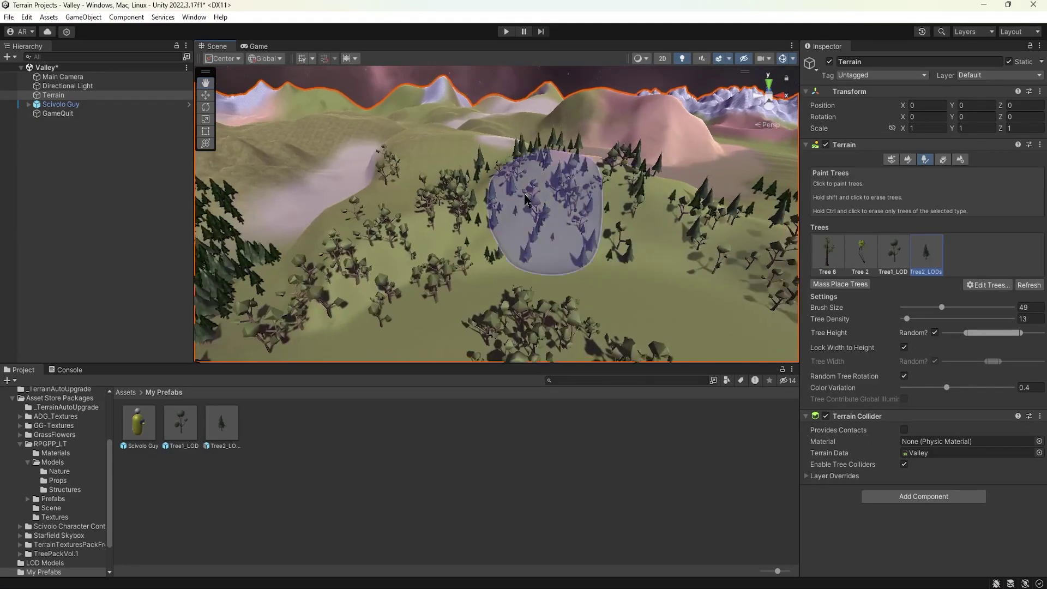
{"action": "left_click_drag", "start_coordinate": [355, 213], "coordinate": [509, 245], "text": "alt"}
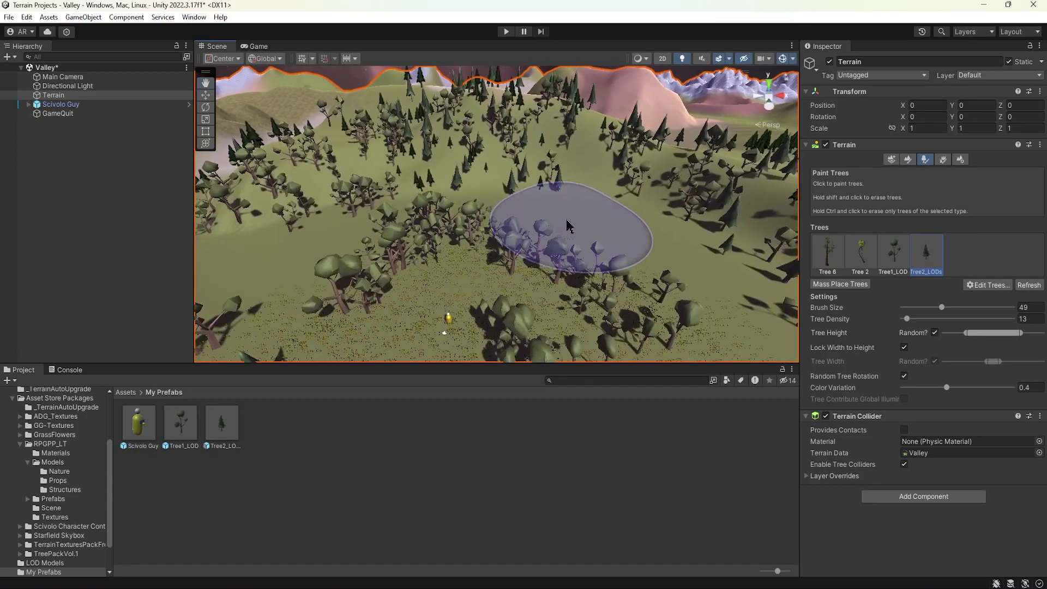
Step: Play-test the scene by walking the character through the flower meadow into the pine forest, and end play mode
{"action": "left_click", "coordinate": [506, 32]}
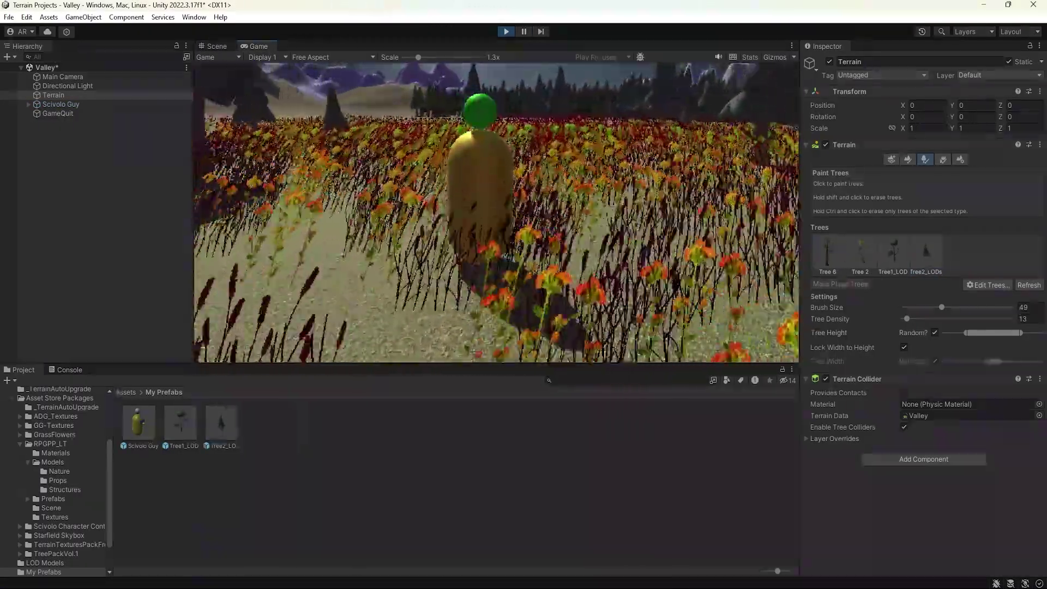
{"action": "key", "text": "w"}
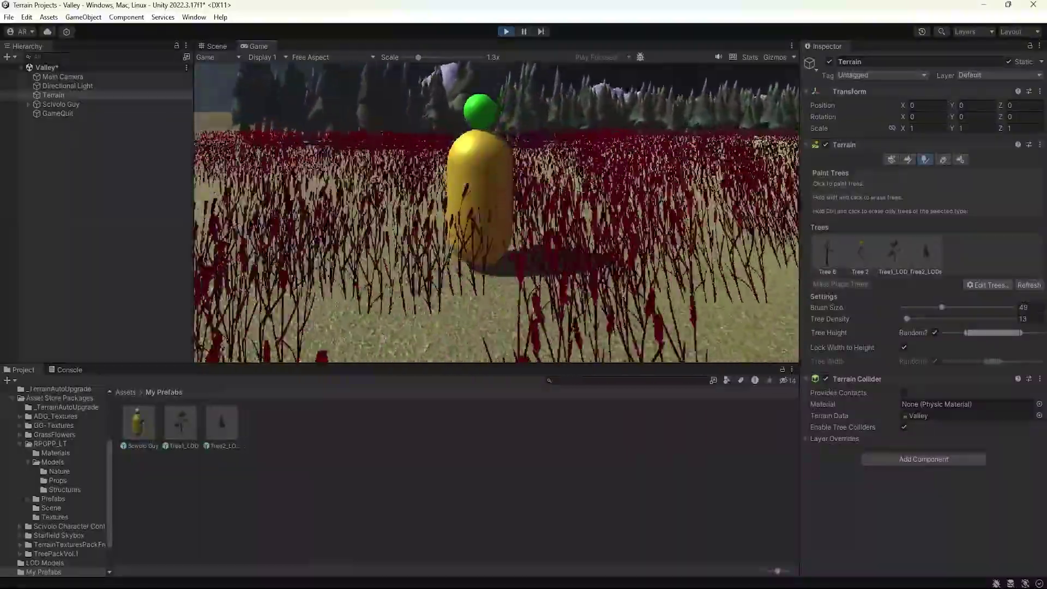
{"action": "key", "text": "w"}
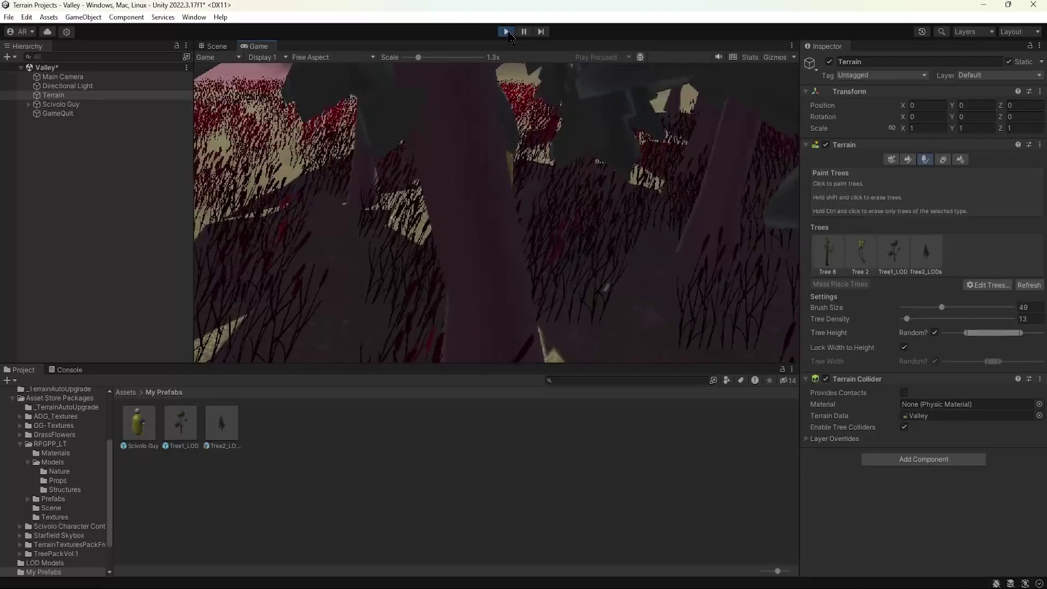
{"action": "left_click", "coordinate": [506, 31]}
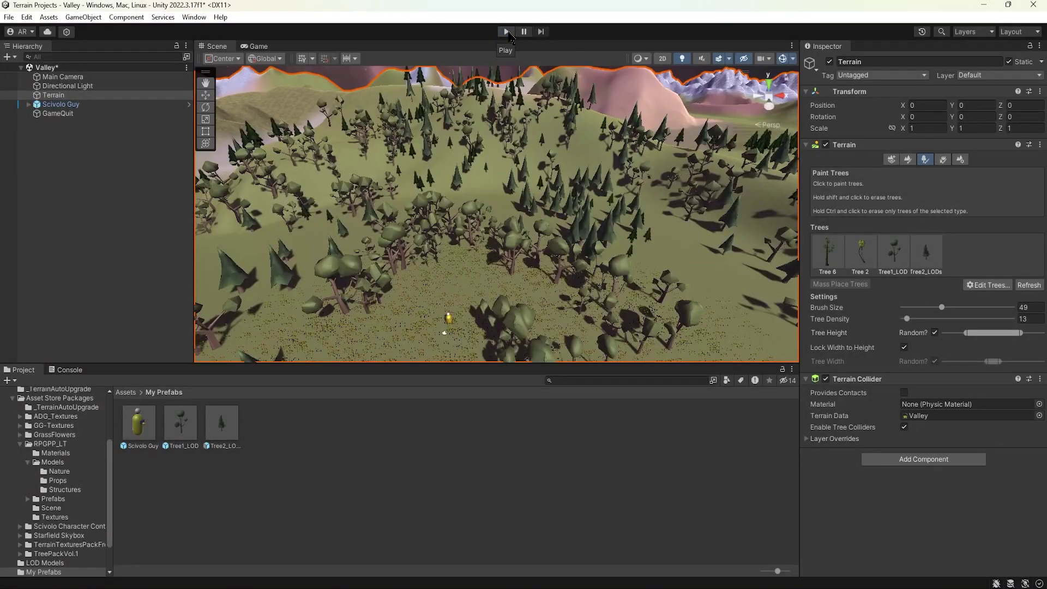
Step: Examine the painted forest from nearby and from far outside the terrain to check how distance affects the visibility of the trees
{"action": "left_click_drag", "start_coordinate": [589, 167], "coordinate": [534, 205], "text": "alt"}
{"action": "scroll", "coordinate": [532, 209], "scroll_direction": "down", "scroll_amount": 8}
{"action": "middle_click_drag", "start_coordinate": [245, 211], "coordinate": [418, 180]}
{"action": "mouse_move", "coordinate": [423, 179]}
{"action": "right_mouse_down", "text": "alt"}
{"action": "mouse_move", "coordinate": [711, 182]}
{"action": "mouse_move", "coordinate": [182, 193]}
{"action": "mouse_move", "coordinate": [436, 197]}
{"action": "right_mouse_up", "text": "alt"}
{"action": "middle_click_drag", "start_coordinate": [526, 203], "coordinate": [394, 212]}
{"action": "left_click_drag", "start_coordinate": [394, 212], "coordinate": [374, 264], "text": "alt"}
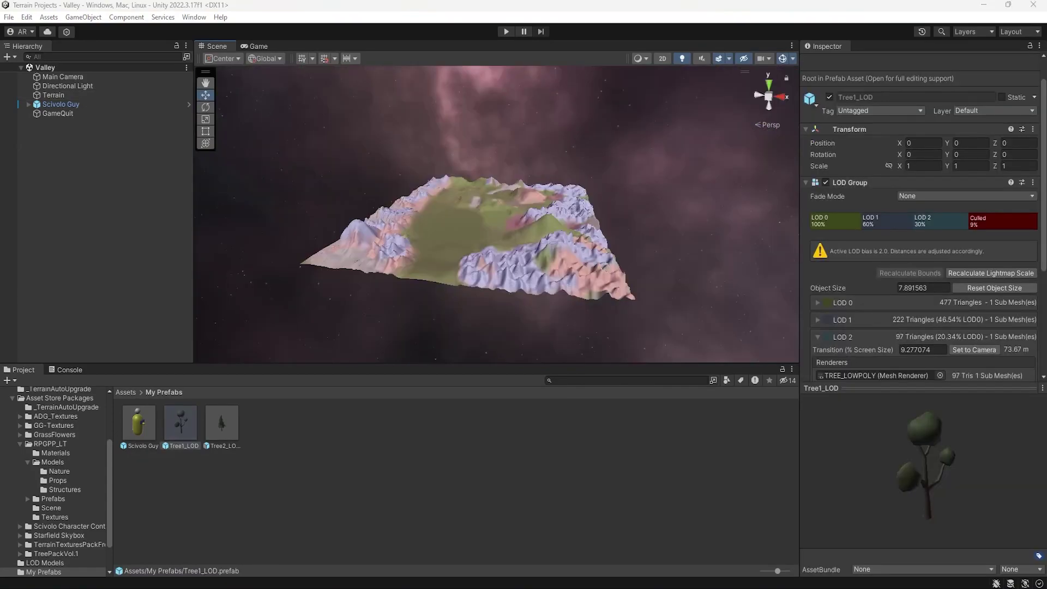
{"action": "left_click_drag", "start_coordinate": [477, 227], "coordinate": [493, 244], "text": "alt"}
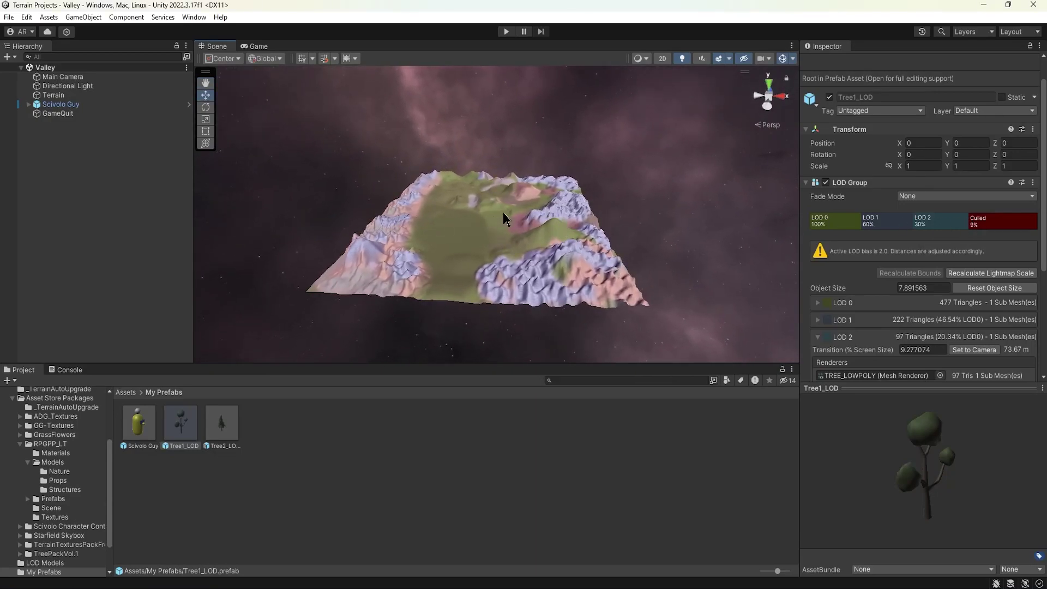
{"action": "right_click_drag", "start_coordinate": [456, 223], "coordinate": [65, 178], "text": "alt"}
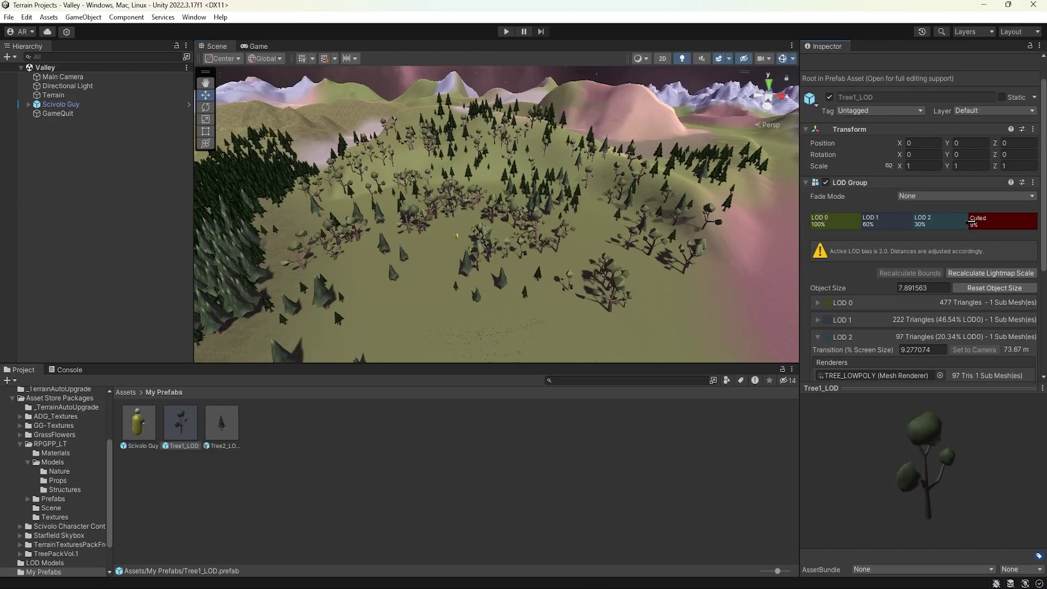
Step: Remove the Culled range from the LOD Groups of Tree1_LOD and Tree2_LODs by reducing LOD 2's transition to 0, and check the forest from afar
{"action": "left_click_drag", "start_coordinate": [991, 222], "coordinate": [1034, 220]}
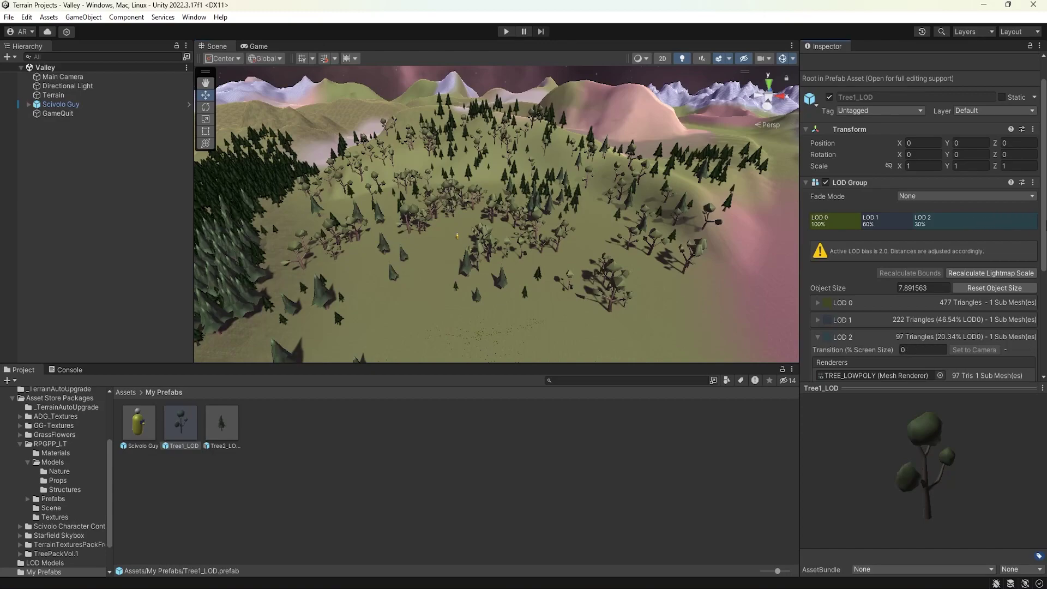
{"action": "right_click_drag", "start_coordinate": [764, 215], "coordinate": [403, 210], "text": "alt"}
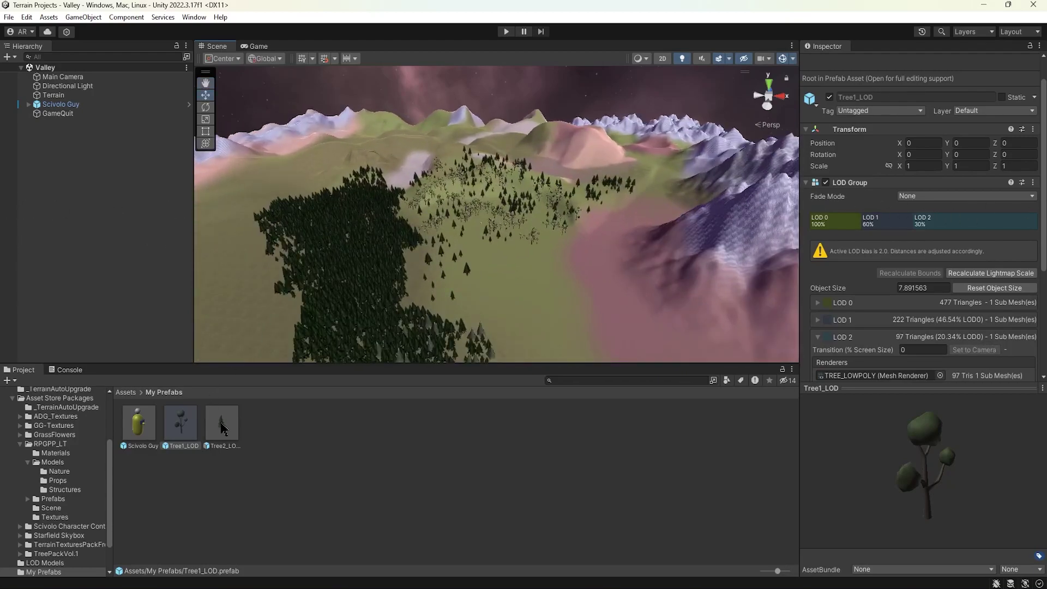
{"action": "left_click", "coordinate": [222, 428]}
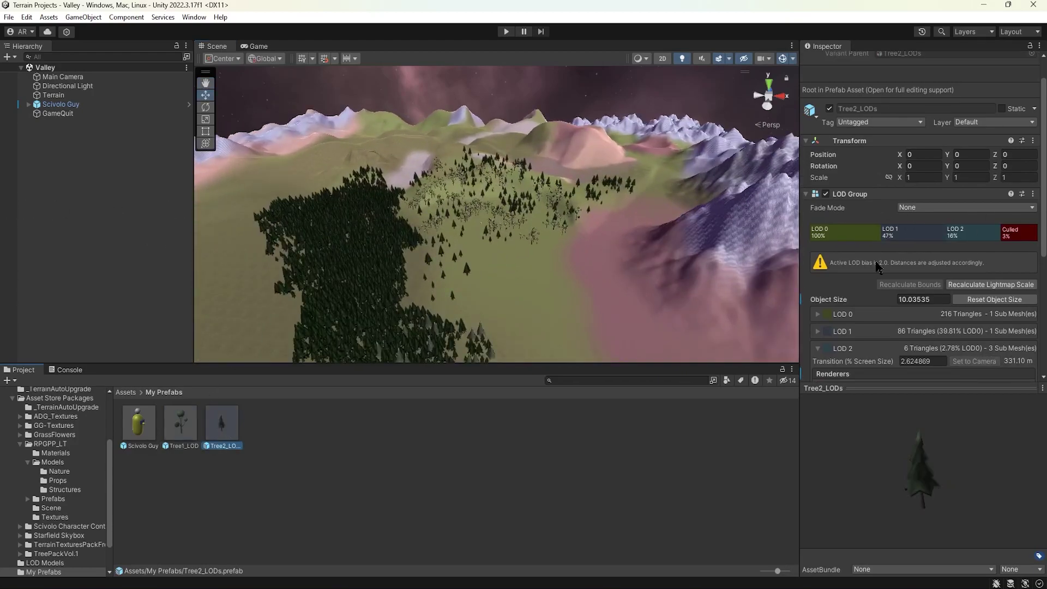
{"action": "left_click_drag", "start_coordinate": [1001, 232], "coordinate": [1037, 233]}
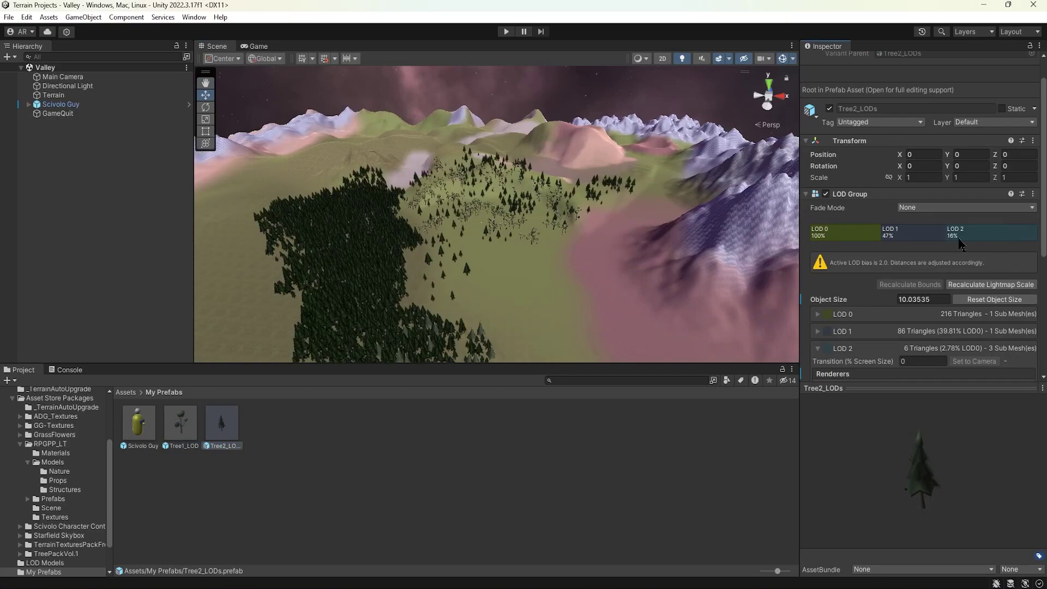
{"action": "right_click_drag", "start_coordinate": [597, 222], "coordinate": [524, 198], "text": "alt"}
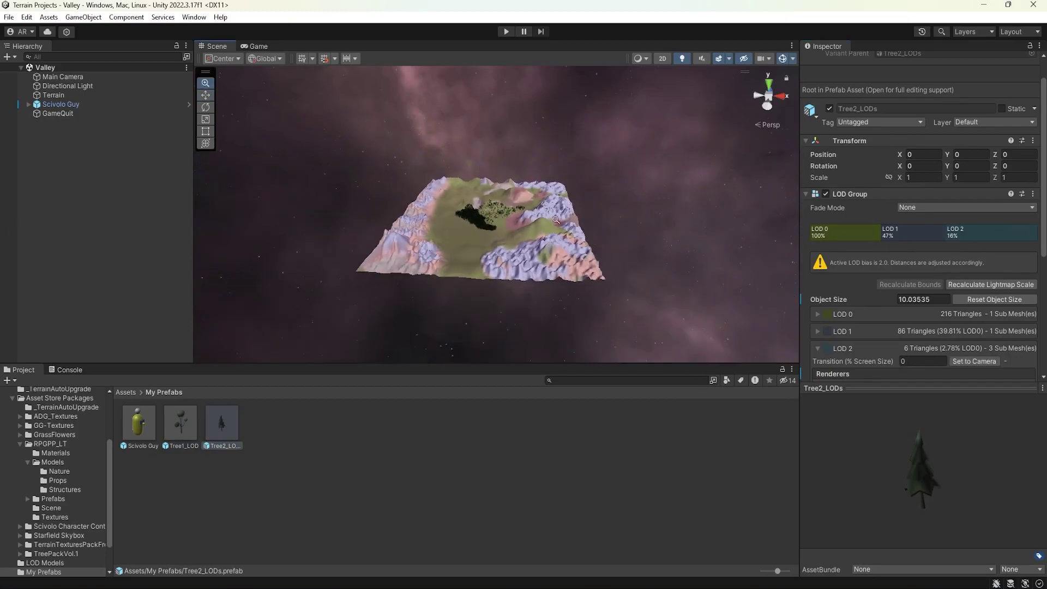
{"action": "right_click_drag", "start_coordinate": [614, 191], "coordinate": [78, 210], "text": "alt"}
{"action": "right_click_drag", "start_coordinate": [129, 182], "coordinate": [595, 153], "text": "alt"}
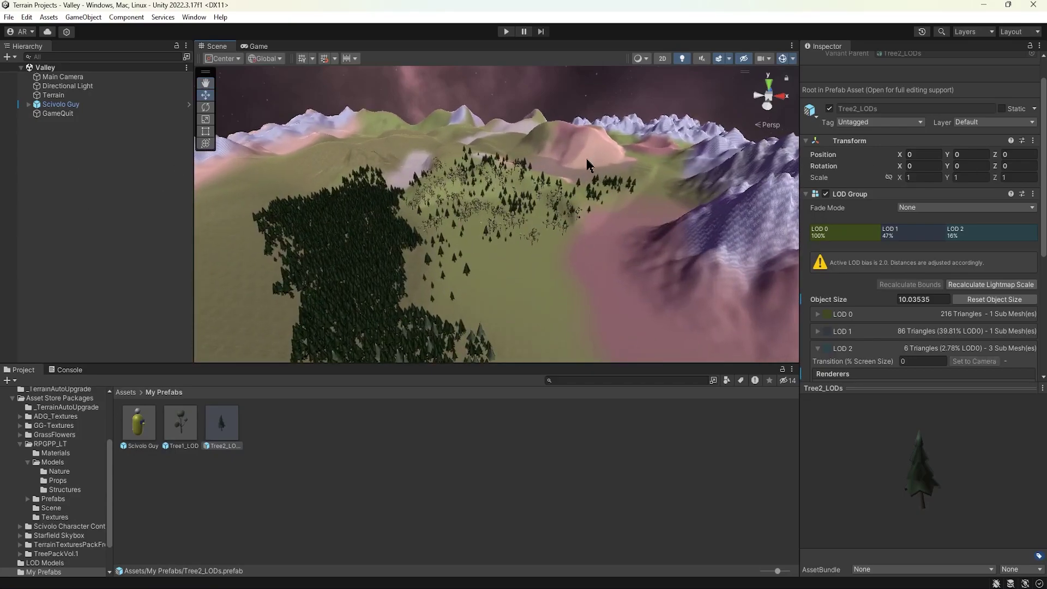